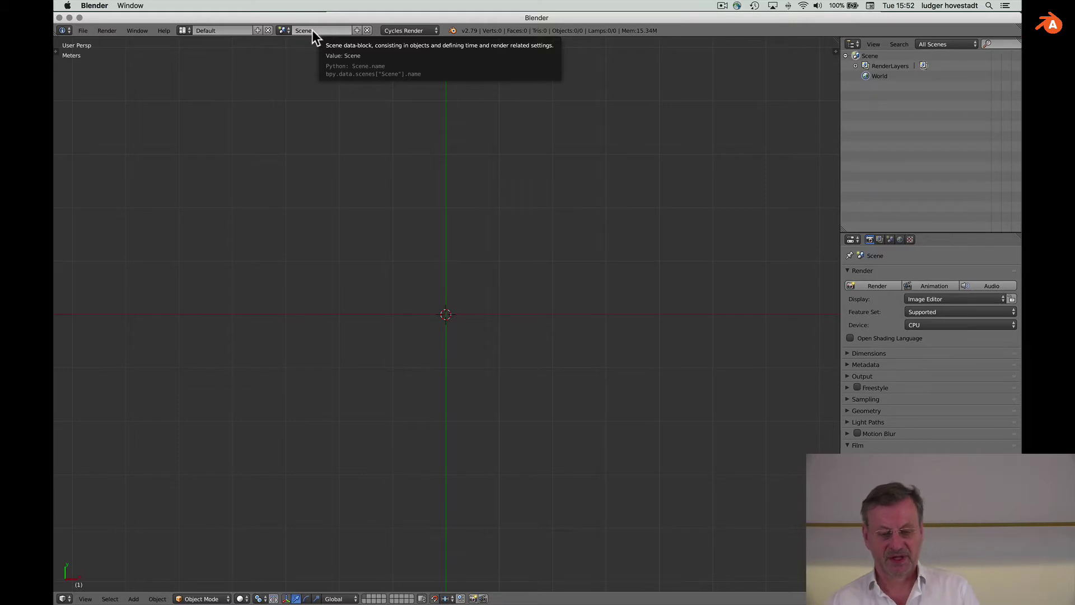
# - Rename the current scene as "layout 1"
pyautogui.doubleClick(311, 30)
pyautogui.write('a')
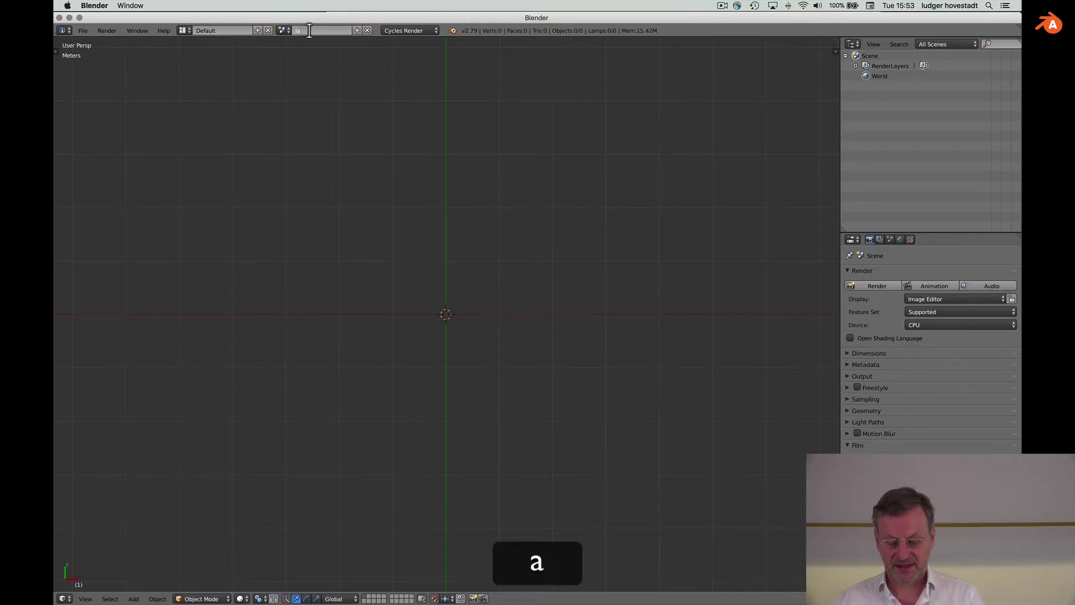
pyautogui.write('yout 1')
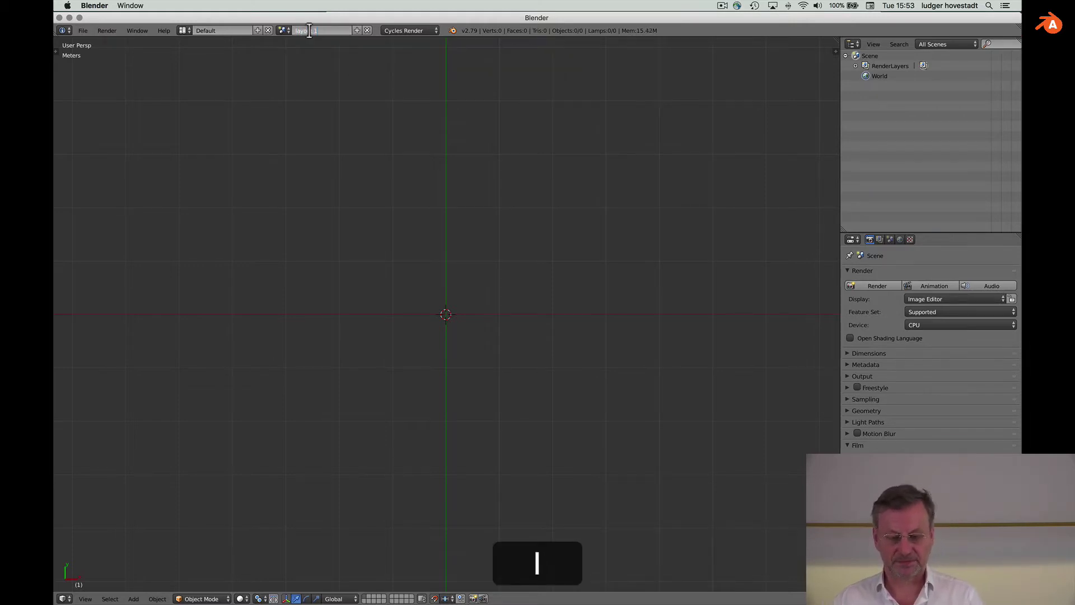
pyautogui.press('Return')
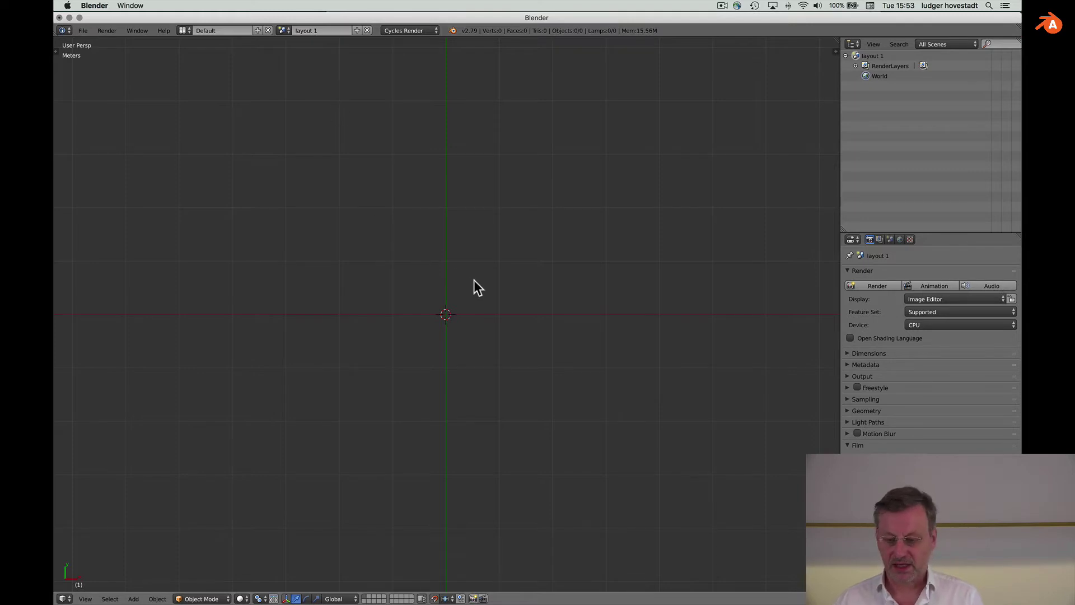
# - Link the object "prototype one" from the A32.blend library file into the scene
pyautogui.press('shift')
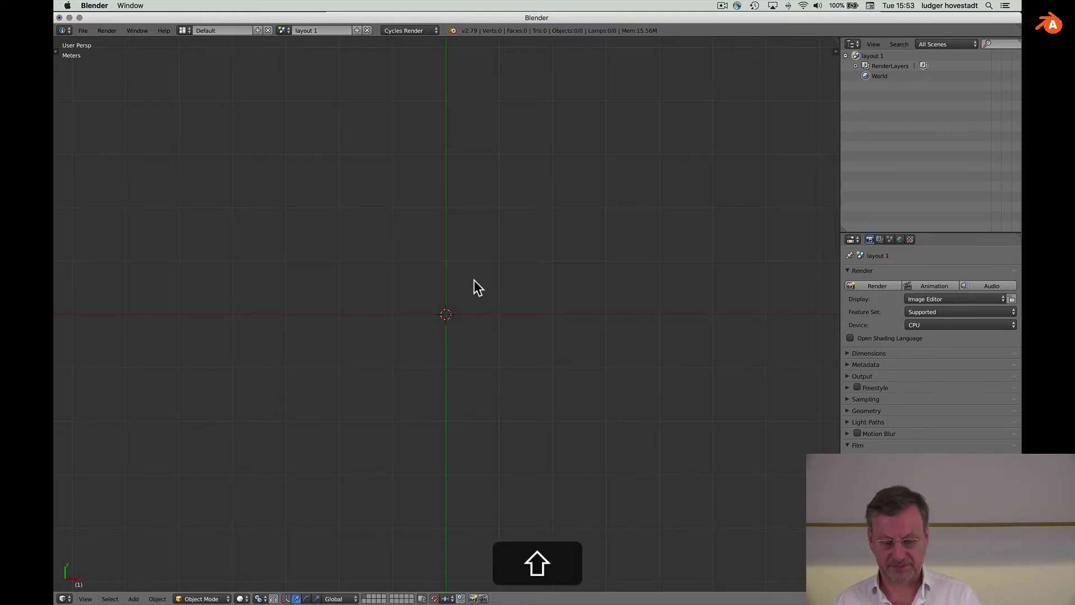
pyautogui.click(82, 31)
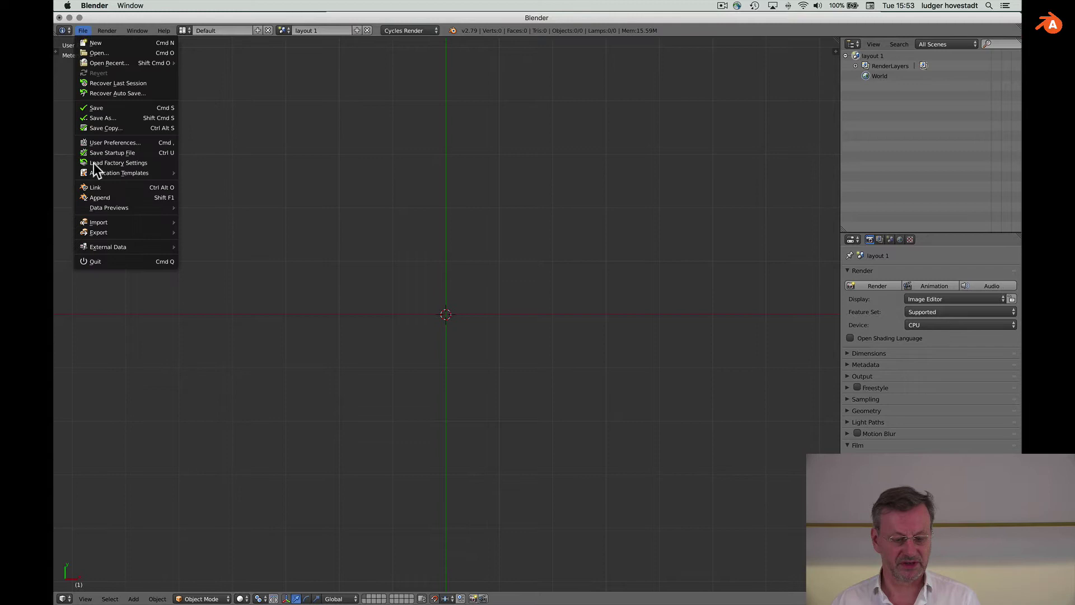
pyautogui.click(110, 193)
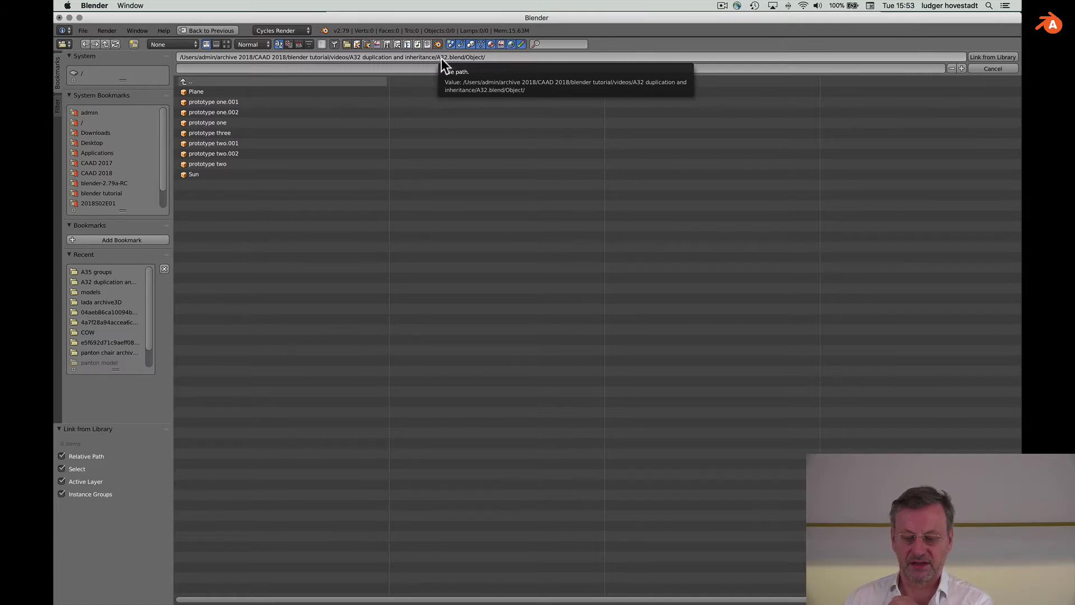
pyautogui.click(205, 125)
pyautogui.doubleClick(205, 126)
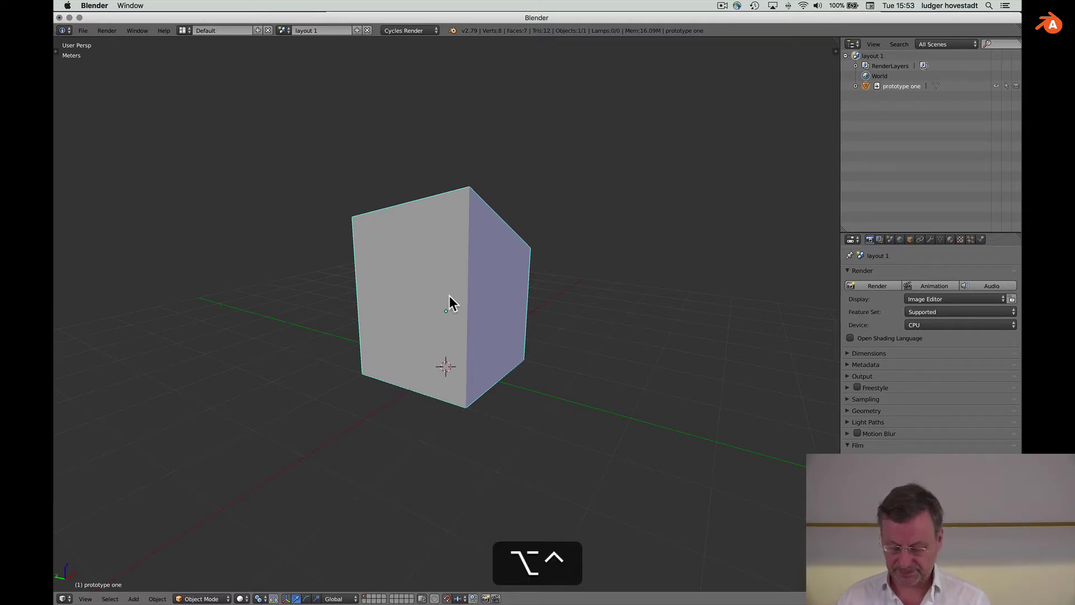
# - Make a proxy of the linked prototype one and move it away from the origin along the Y axis
pyautogui.hotkey('ctrl', 'alt', 'p')
pyautogui.press('Return')
pyautogui.hscroll(-3, 449, 298)
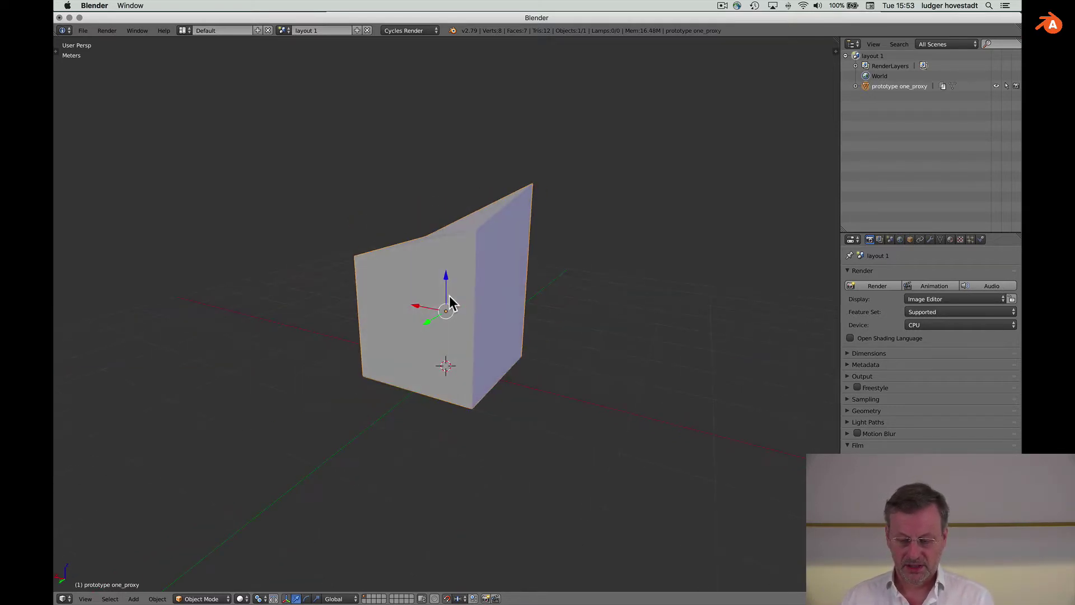
pyautogui.moveTo(426, 324); pyautogui.dragTo(489, 285)
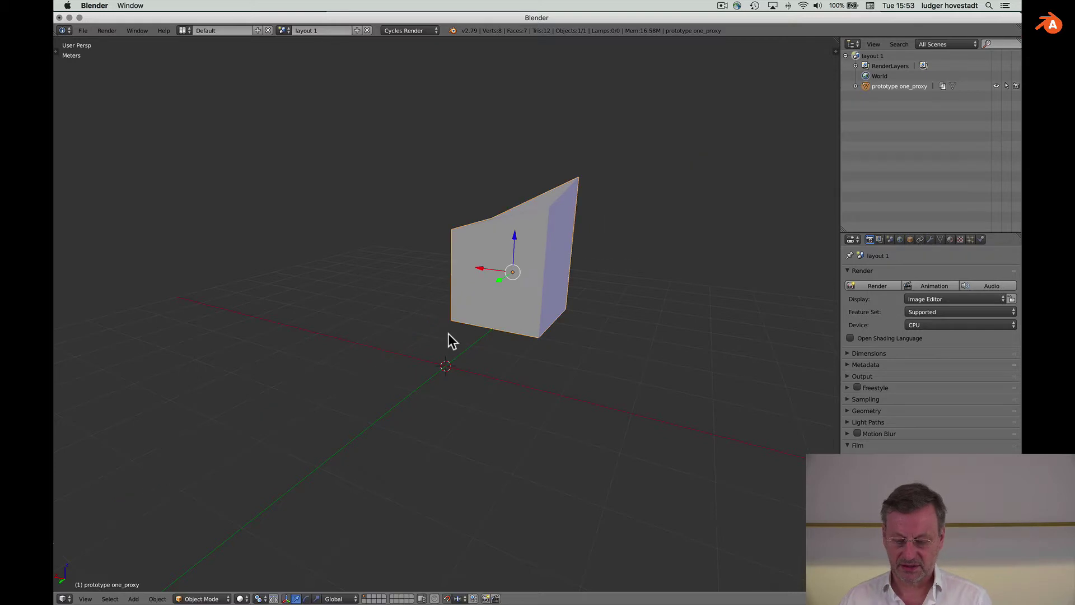
pyautogui.scroll(5, 449, 334)
pyautogui.hscroll(-6, 448, 333)
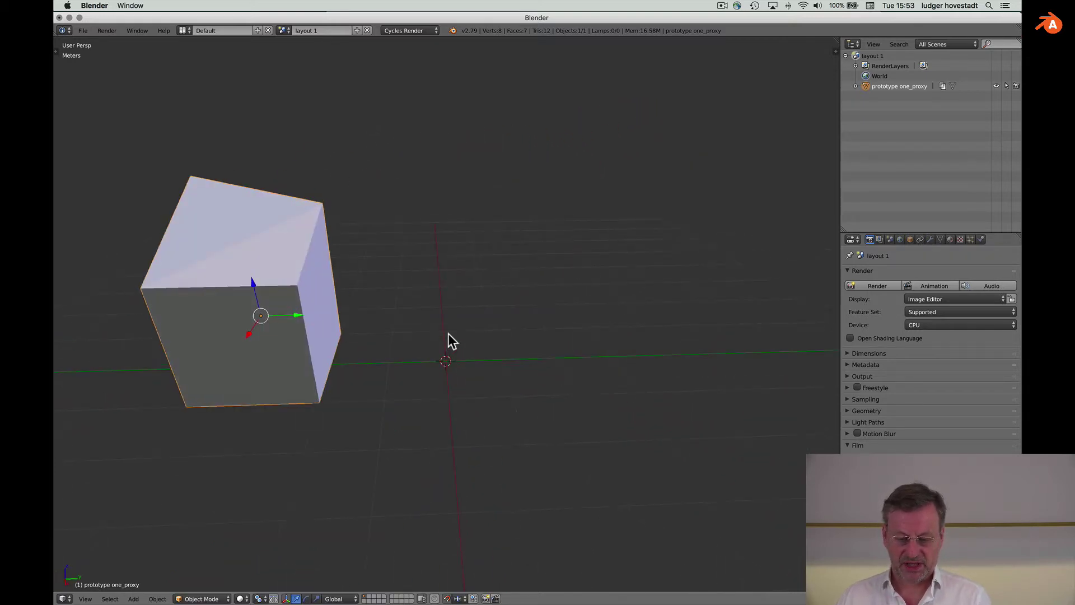
pyautogui.hscroll(-2, 448, 334)
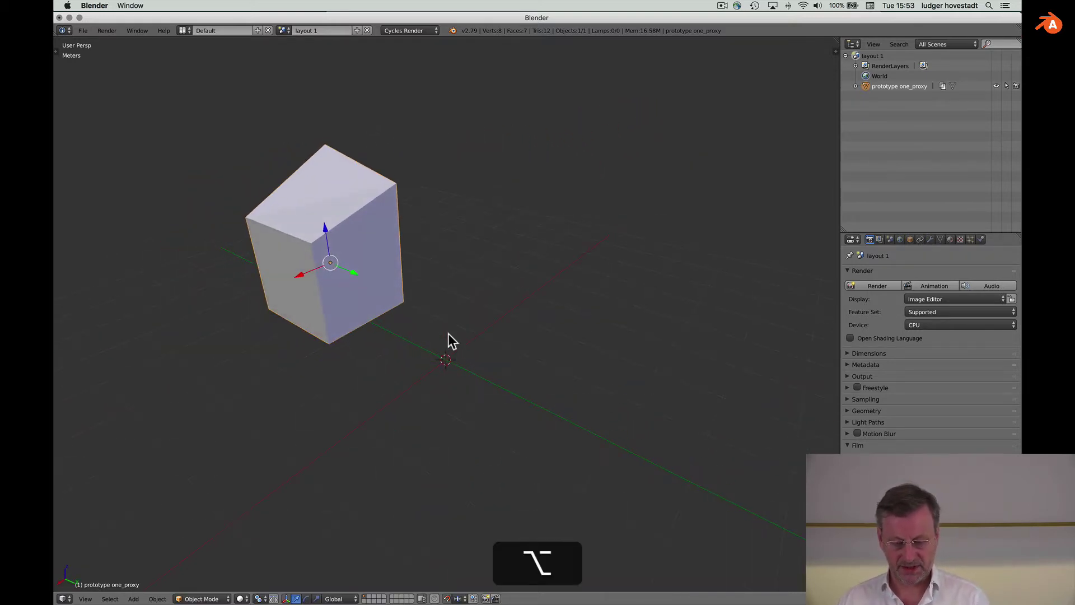
# - Create a linked duplicate of the prototype one proxy, offset 3 m along the global Y axis
pyautogui.hotkey('alt', 'd')
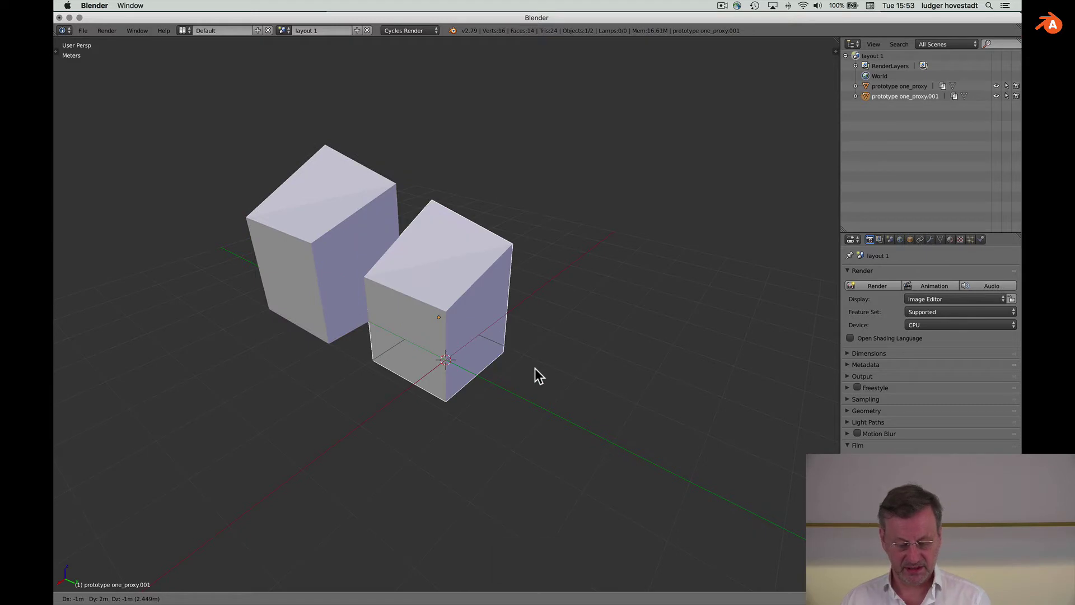
pyautogui.press('y')
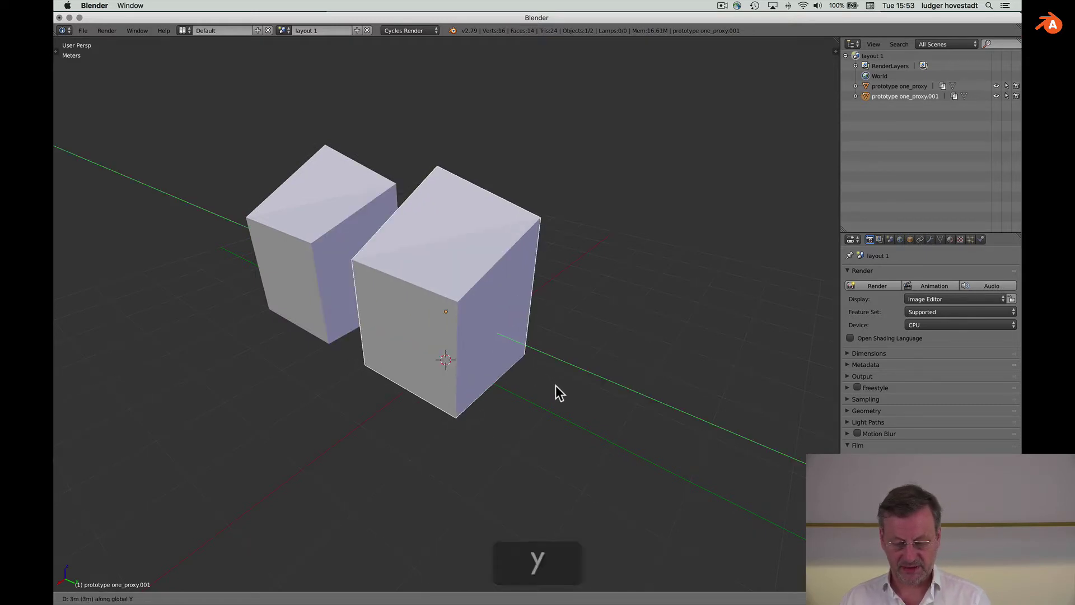
pyautogui.click(556, 385)
pyautogui.hscroll(-10, 555, 385)
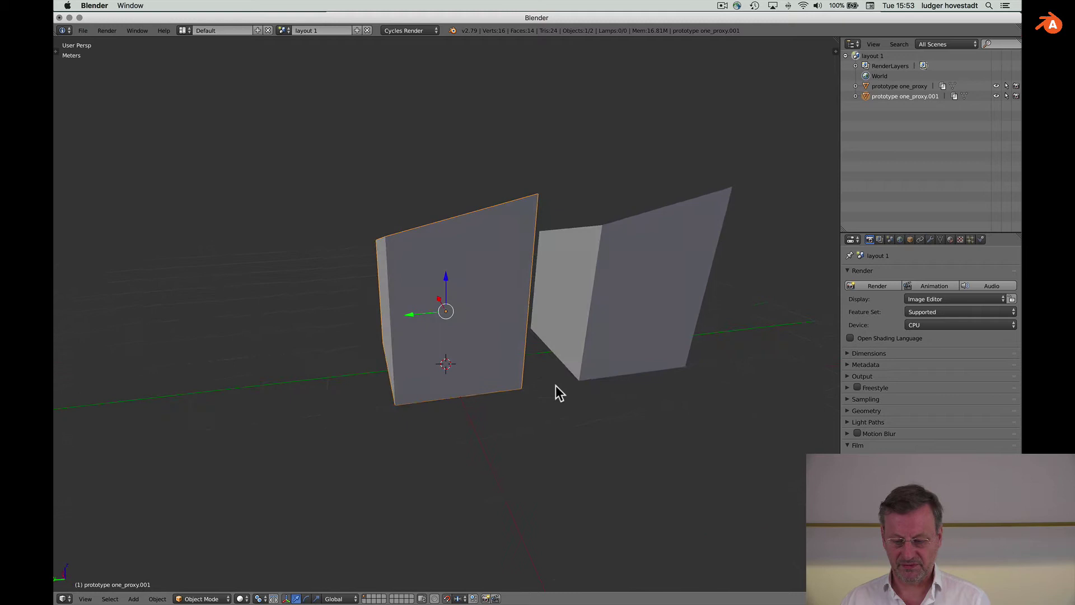
pyautogui.hscroll(-5, 555, 385)
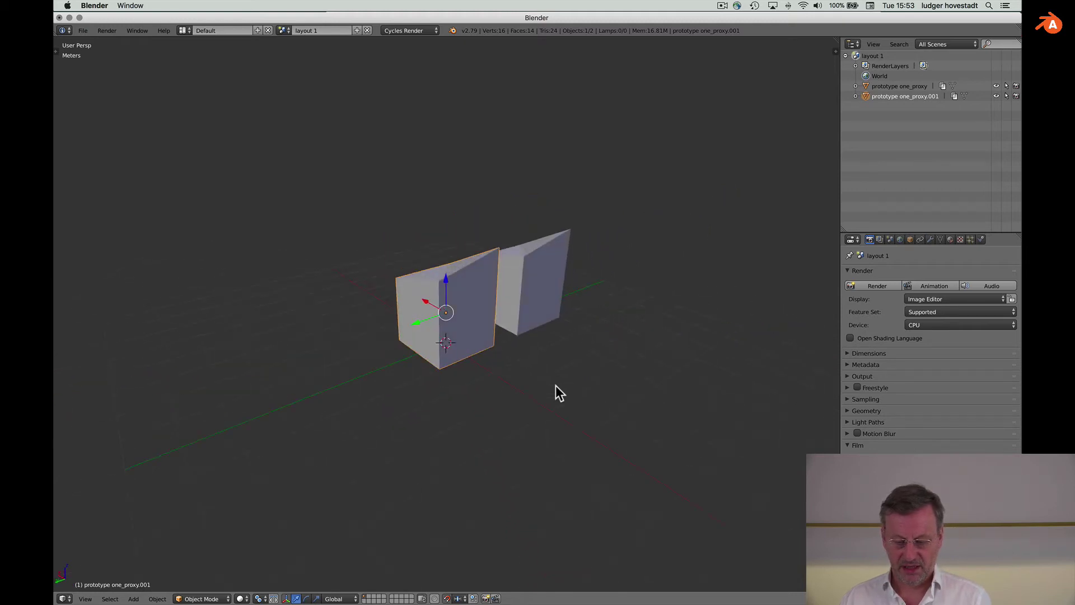
# - Link the Sun and Plane objects together from the A32.blend library file into the scene
pyautogui.click(83, 30)
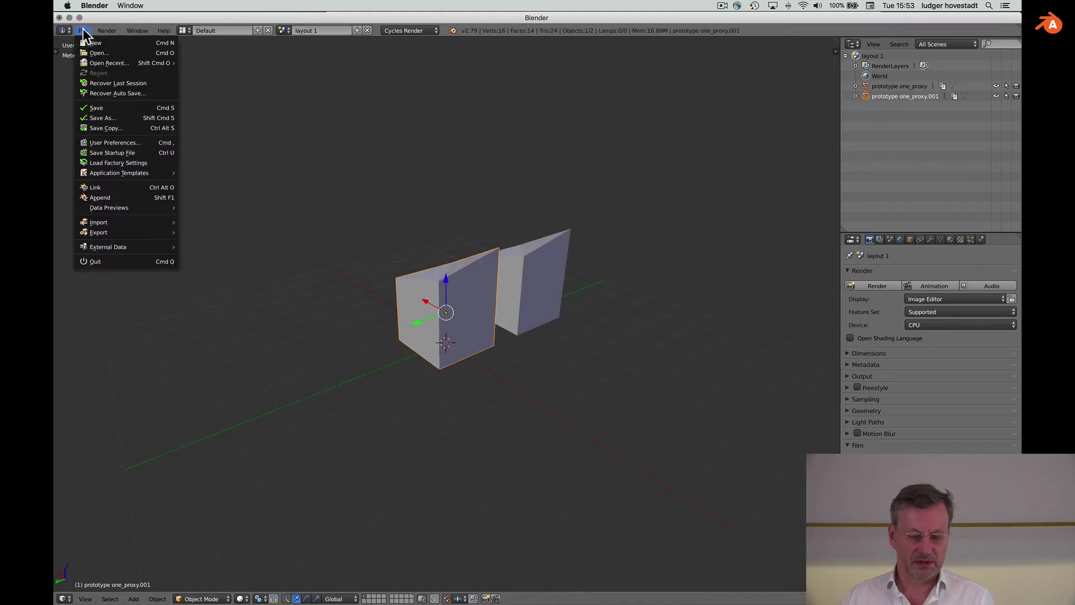
pyautogui.click(94, 198)
pyautogui.click(186, 173)
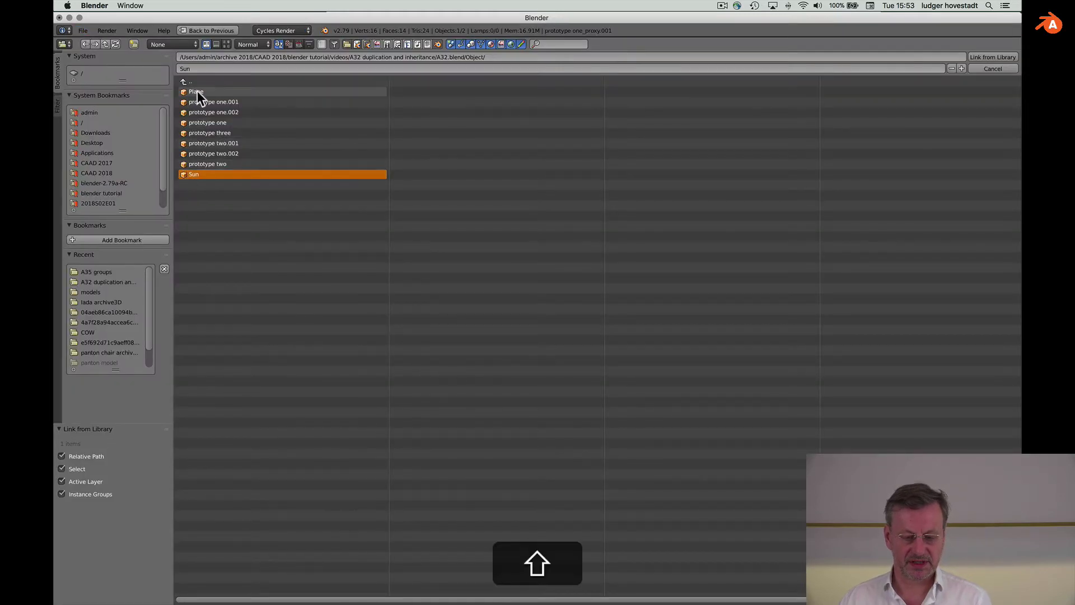
pyautogui.keyDown('shift'); pyautogui.click(188, 90); pyautogui.keyUp('shift')
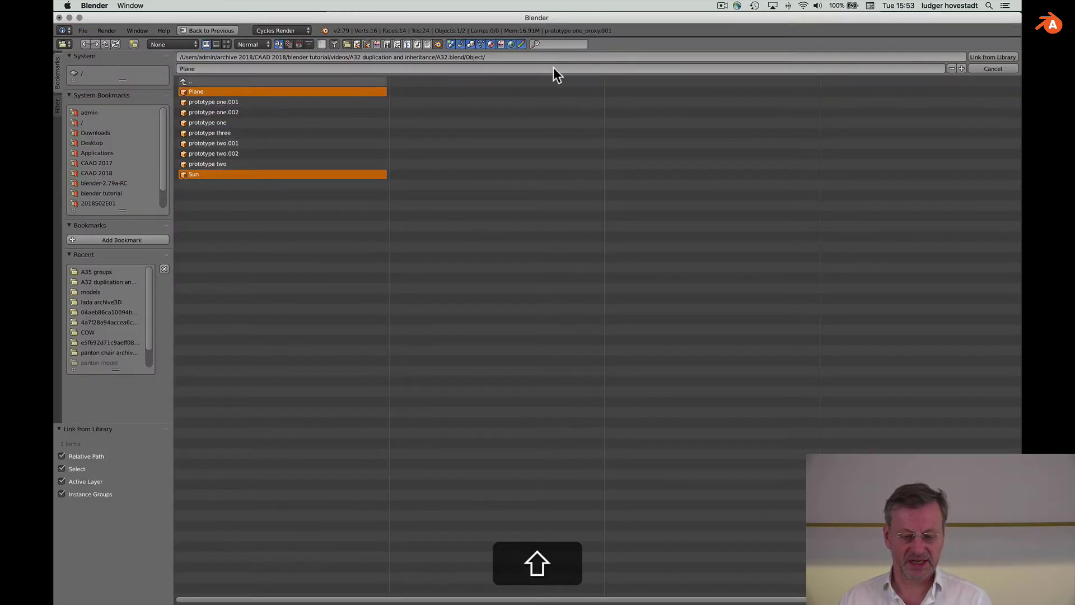
pyautogui.click(983, 56)
pyautogui.hscroll(-5, 639, 250)
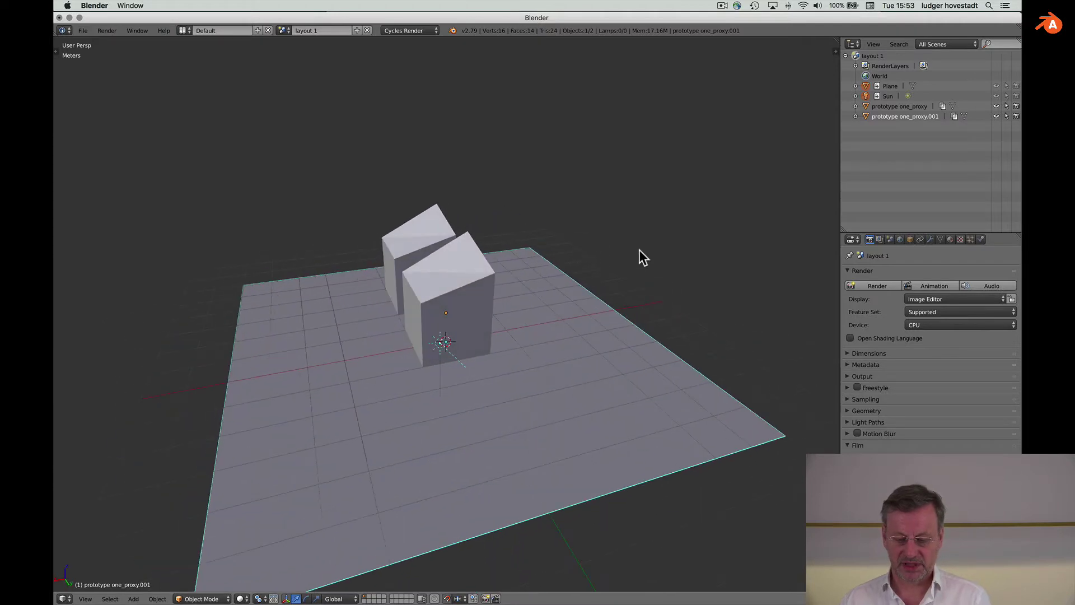
pyautogui.hscroll(2, 639, 249)
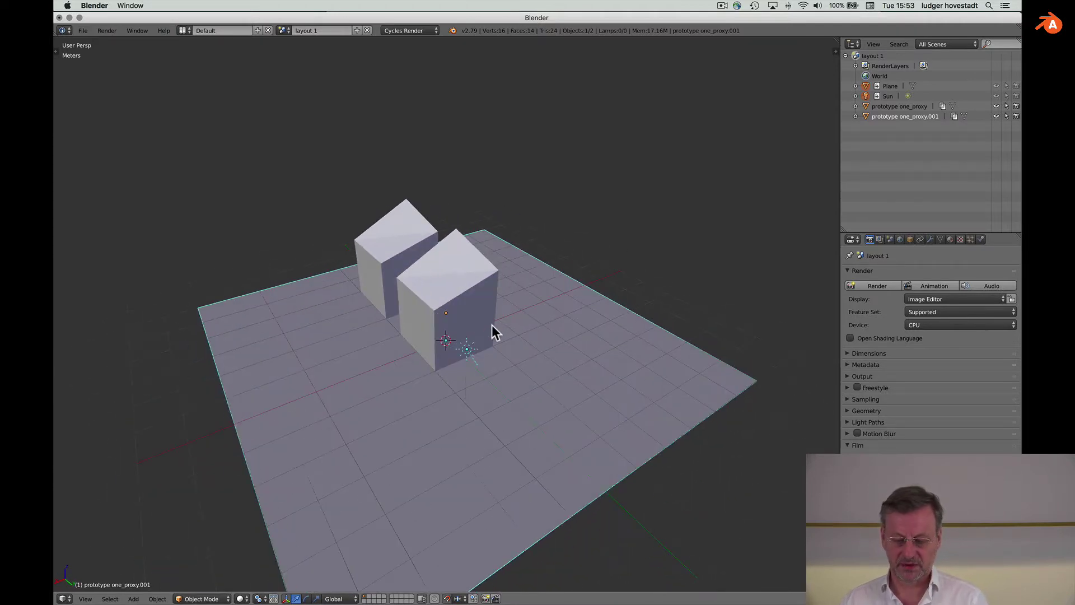
# - Select the linked Sun lamp and make a proxy of it
pyautogui.rightClick(468, 351)
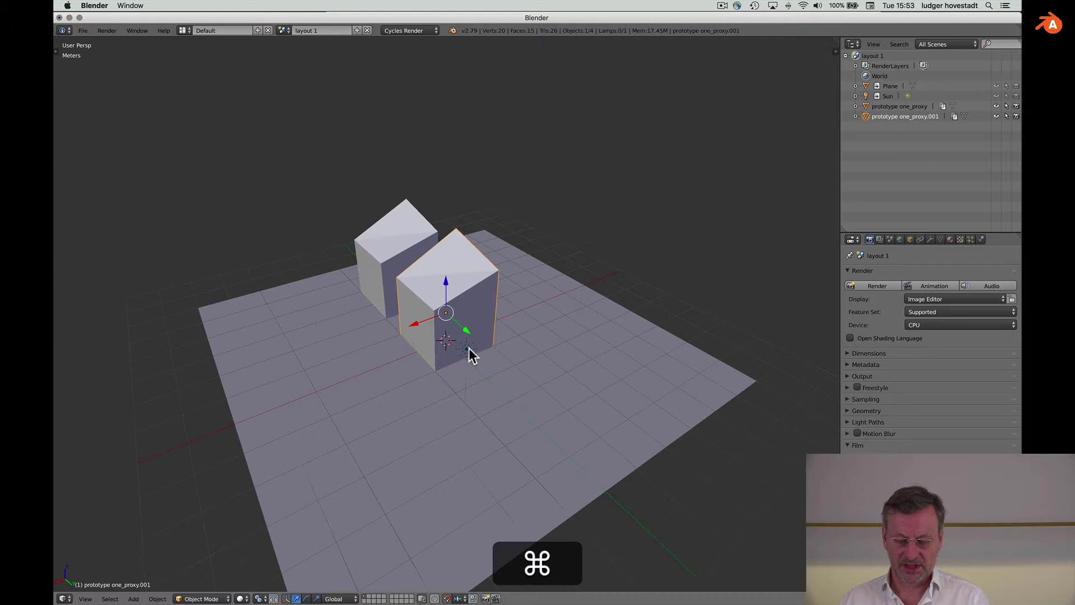
pyautogui.click(886, 95)
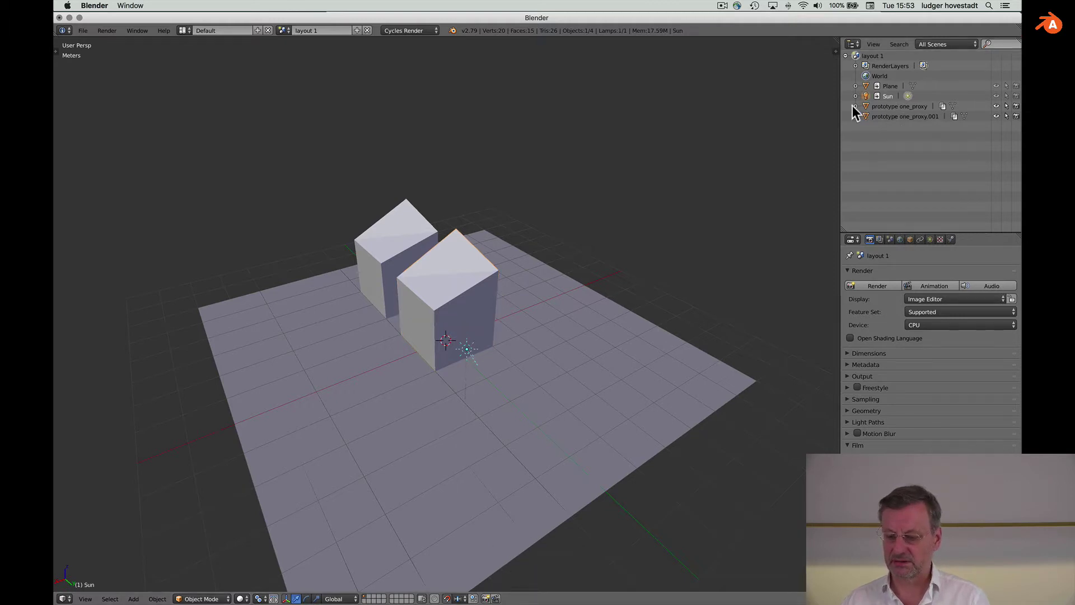
pyautogui.hotkey('ctrl', 'alt', 'p')
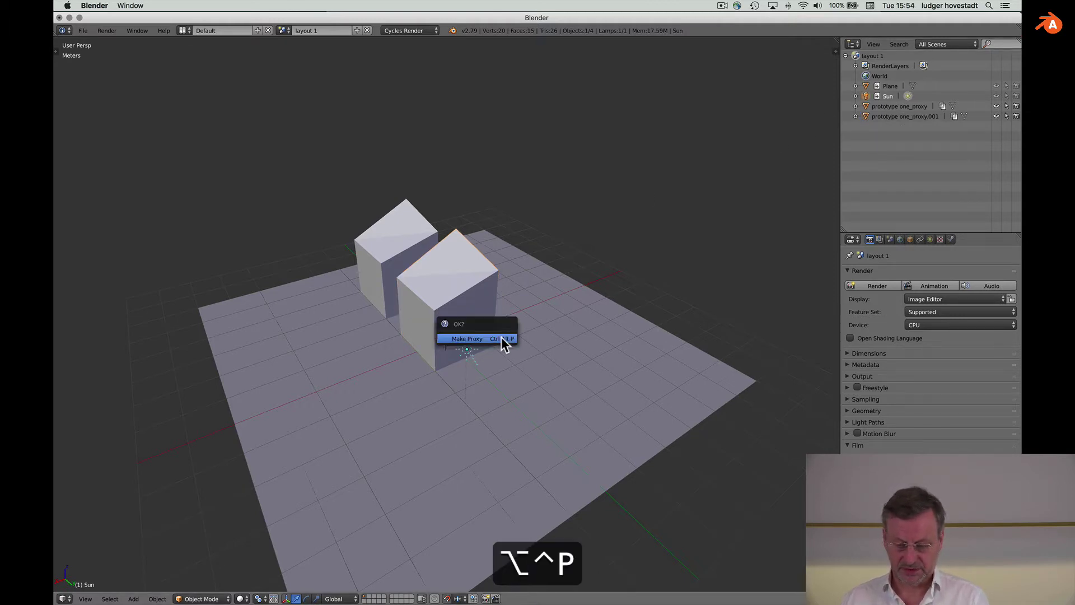
pyautogui.press('Return')
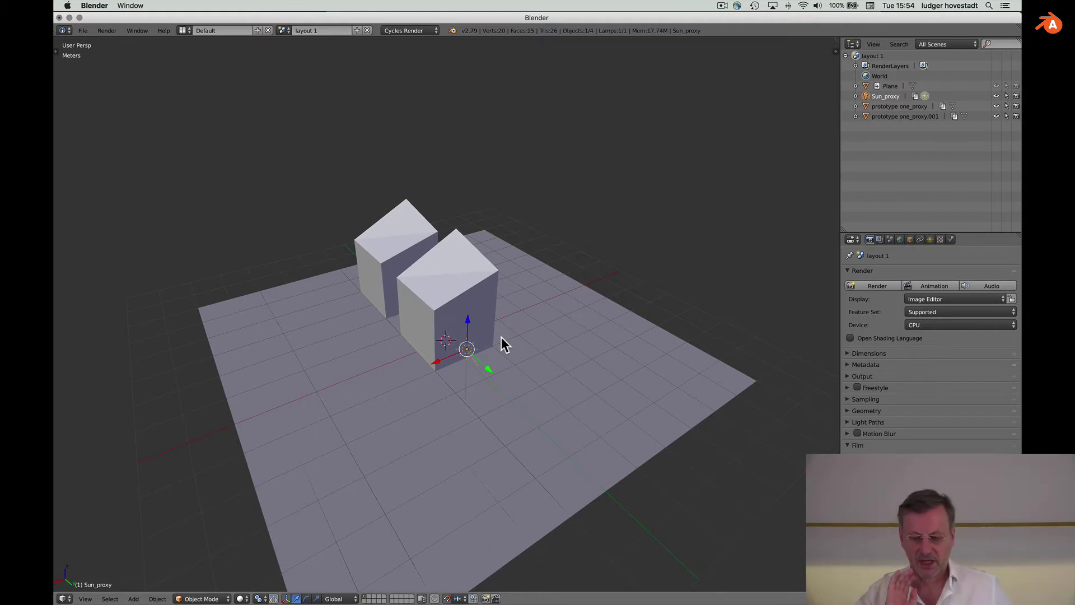
# - Preview the layout in Rendered and Material viewport shading, and return to Solid shading
pyautogui.hscroll(5, 502, 338)
pyautogui.hscroll(2, 502, 337)
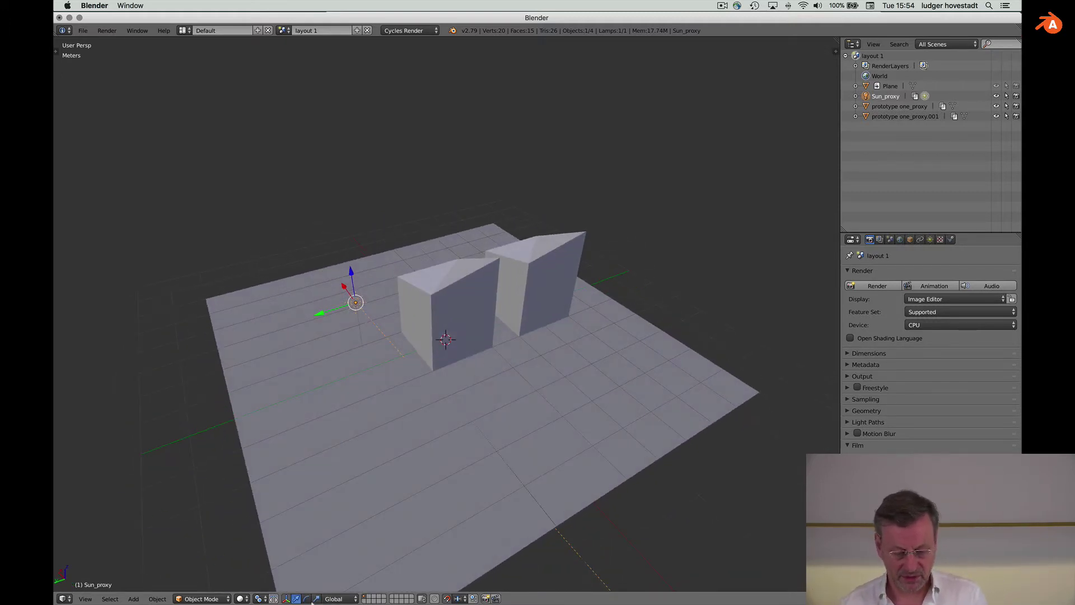
pyautogui.click(242, 598)
pyautogui.click(263, 530)
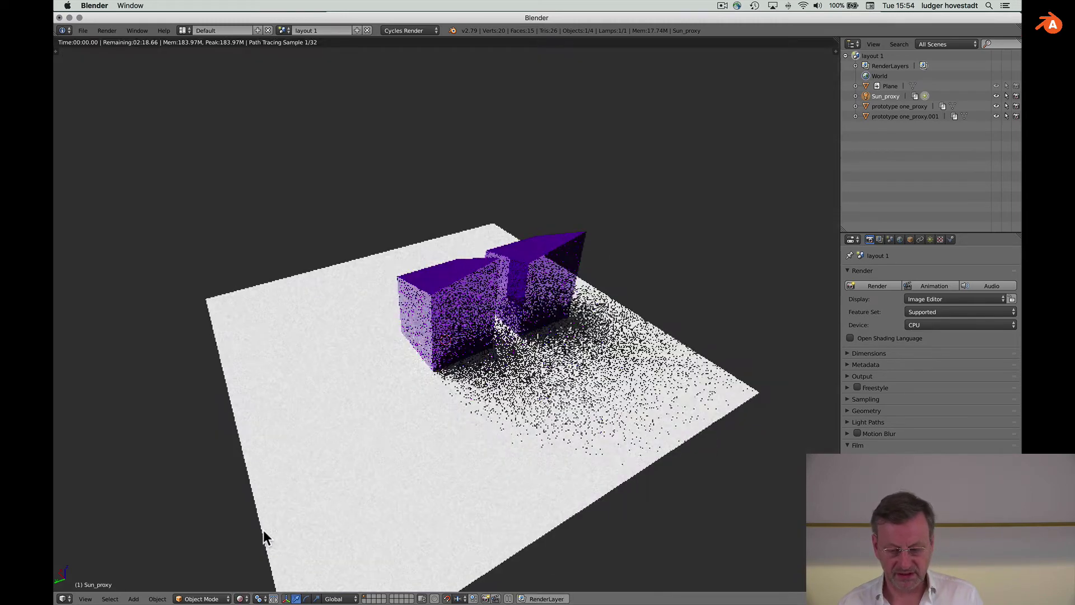
pyautogui.click(242, 599)
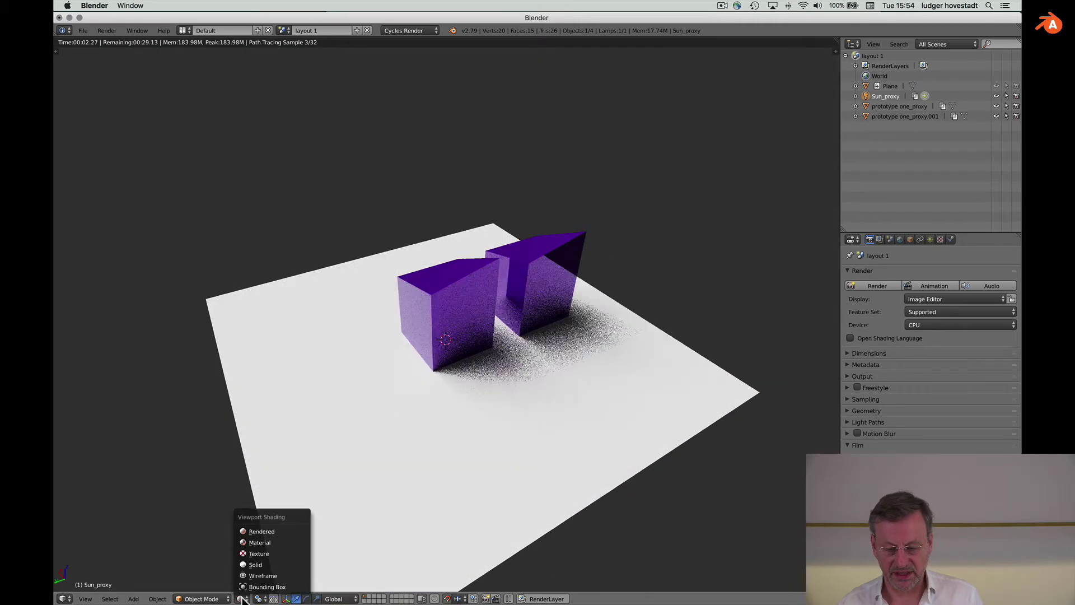
pyautogui.click(253, 542)
pyautogui.hscroll(-2, 449, 458)
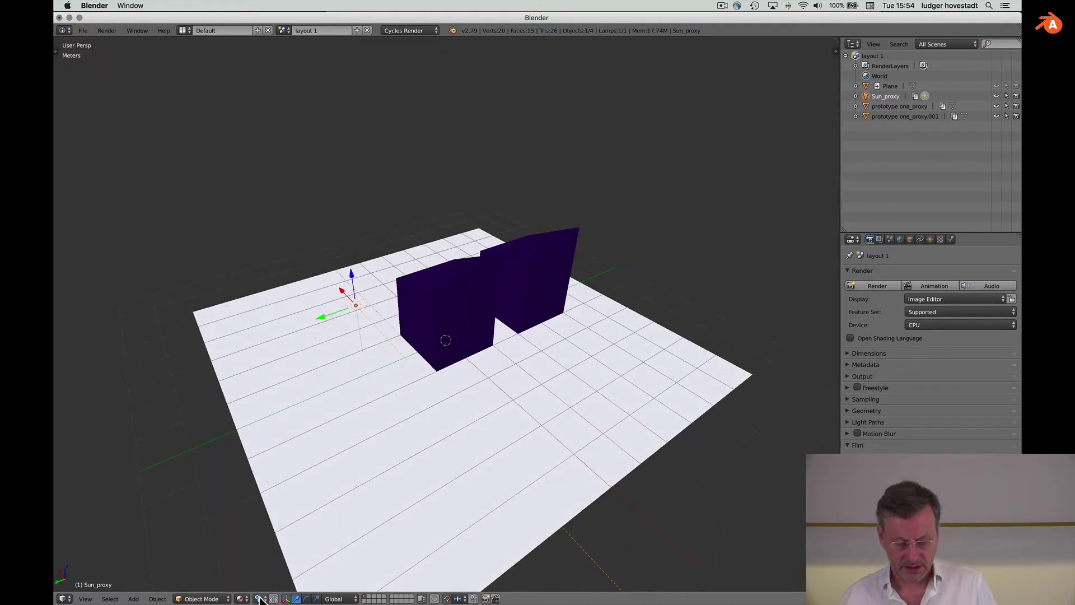
pyautogui.click(242, 599)
pyautogui.click(252, 562)
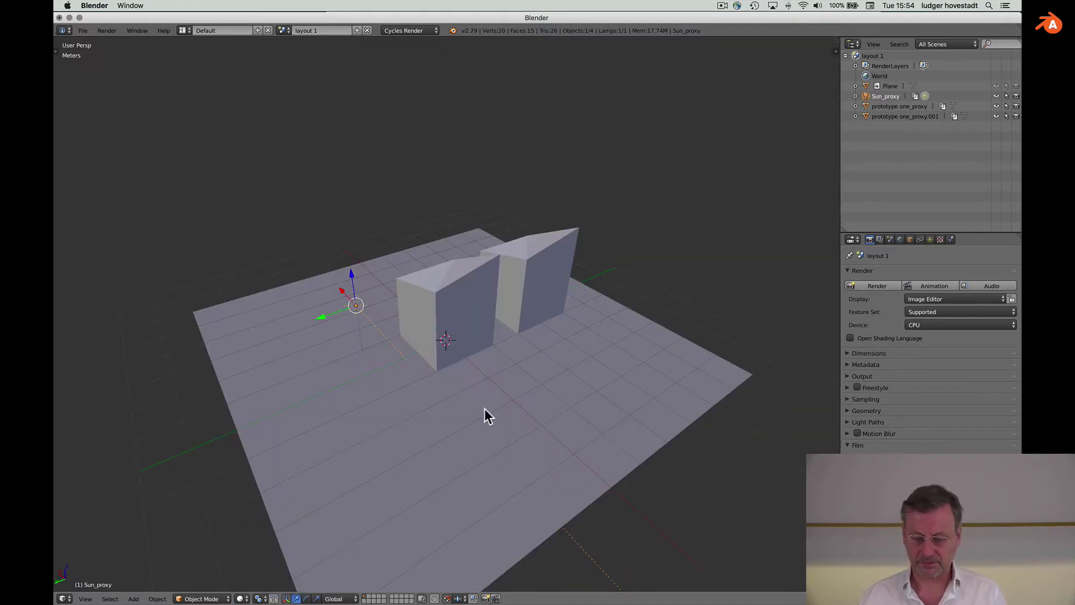
pyautogui.scroll(-2, 485, 409)
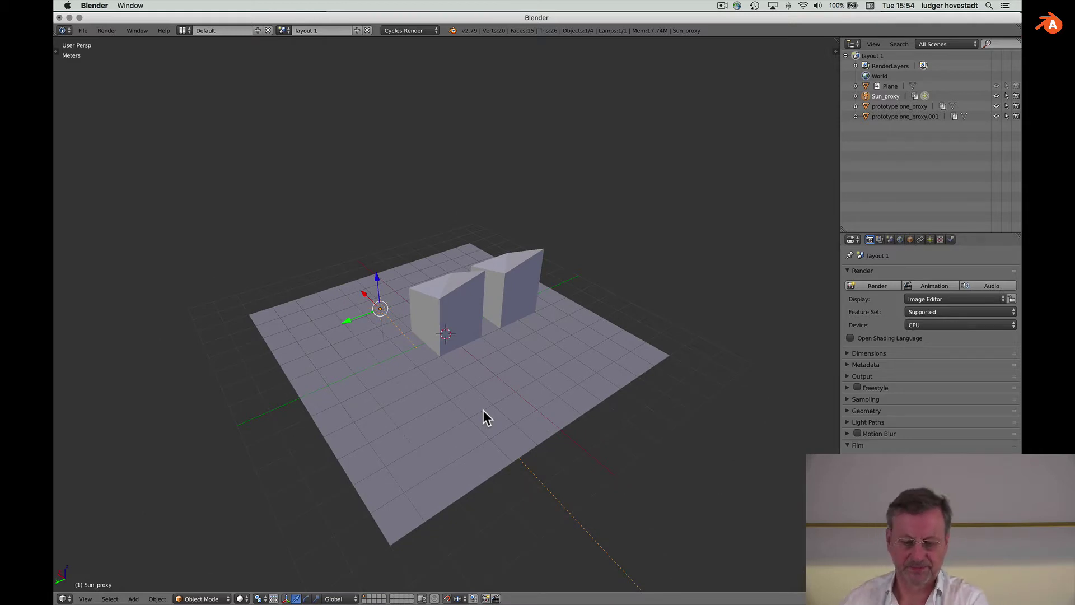
# - Add a new empty scene and name it "kayout 2"
pyautogui.click(357, 30)
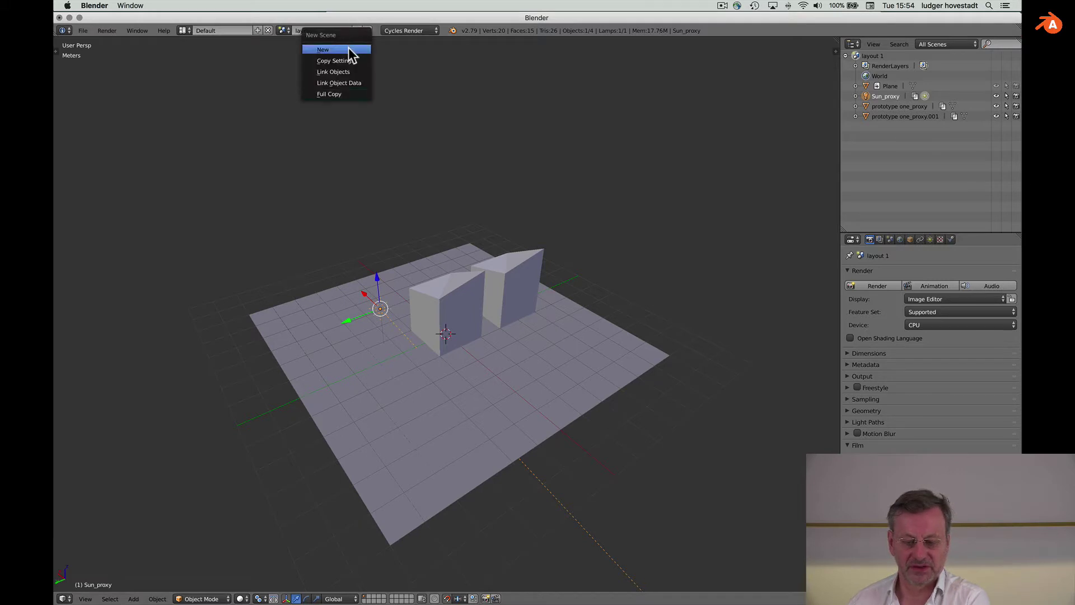
pyautogui.click(349, 49)
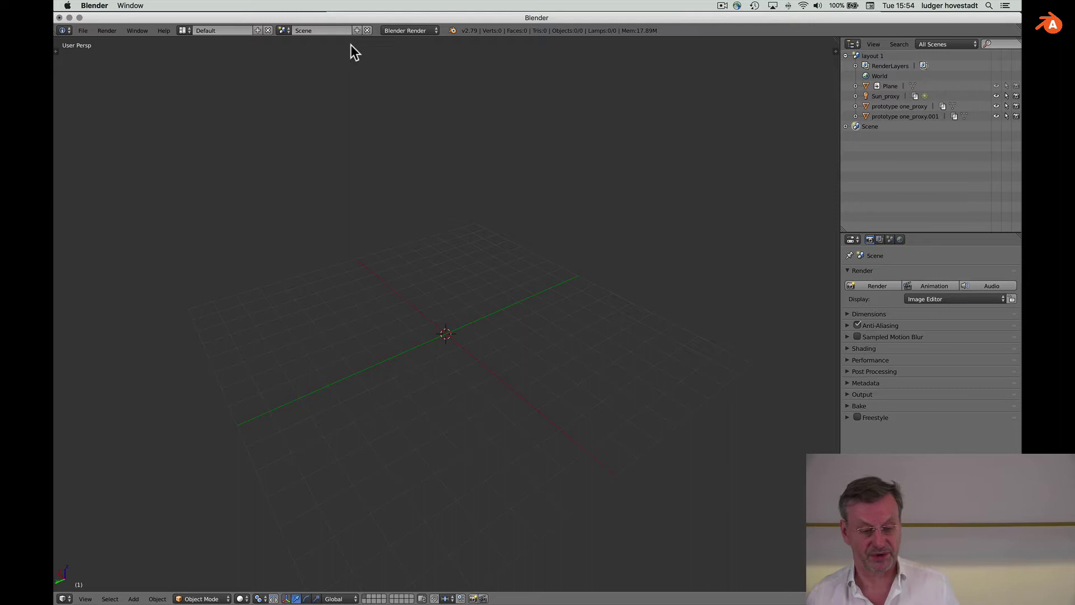
pyautogui.click(306, 30)
pyautogui.write('k')
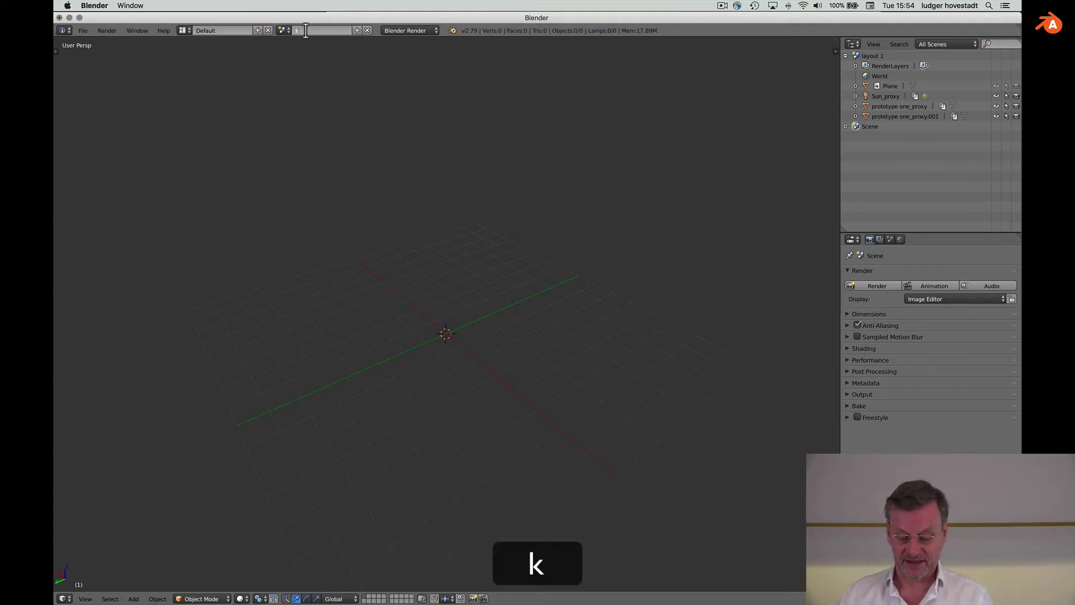
pyautogui.write('ayout 2')
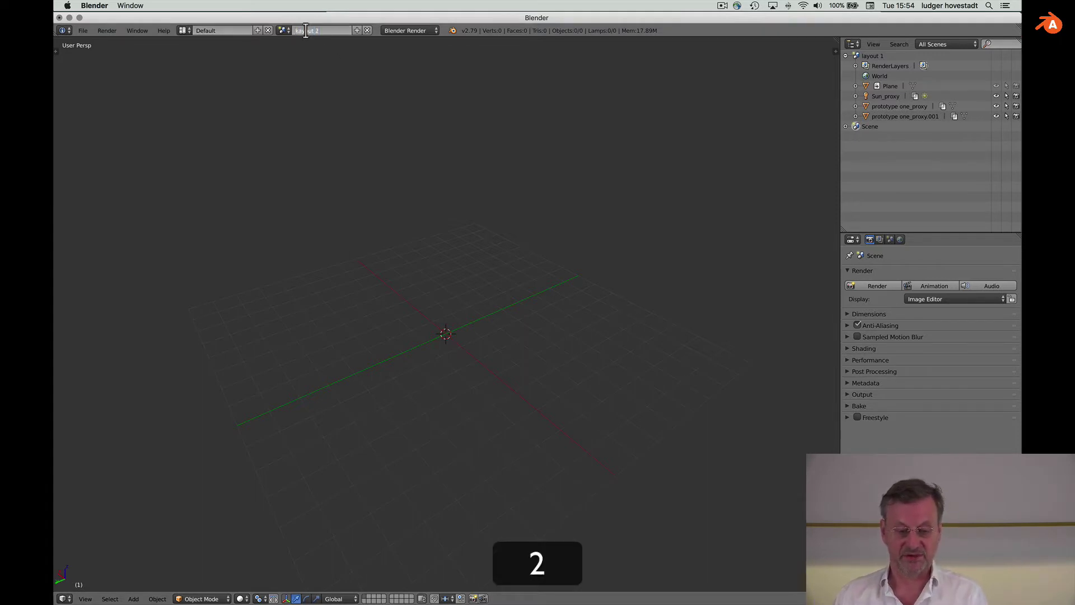
pyautogui.press('Return')
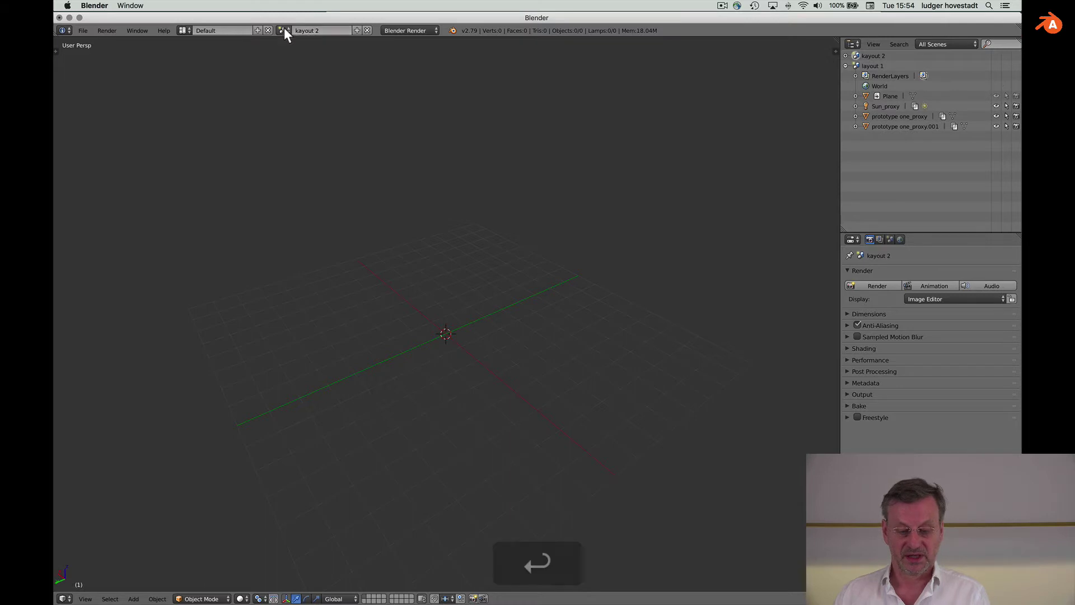
# - In the layout 1 scene, select the plane, the Sun proxy and the front house, and link them to the kayout 2 scene
pyautogui.click(284, 30)
pyautogui.click(288, 53)
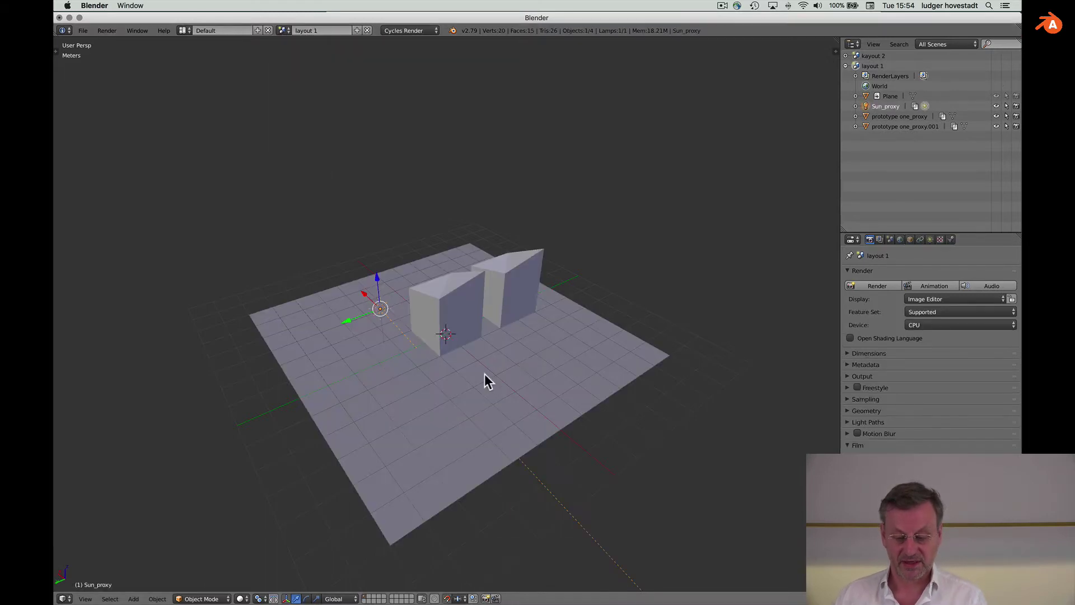
pyautogui.keyDown('super'); pyautogui.click(380, 307); pyautogui.keyUp('super')
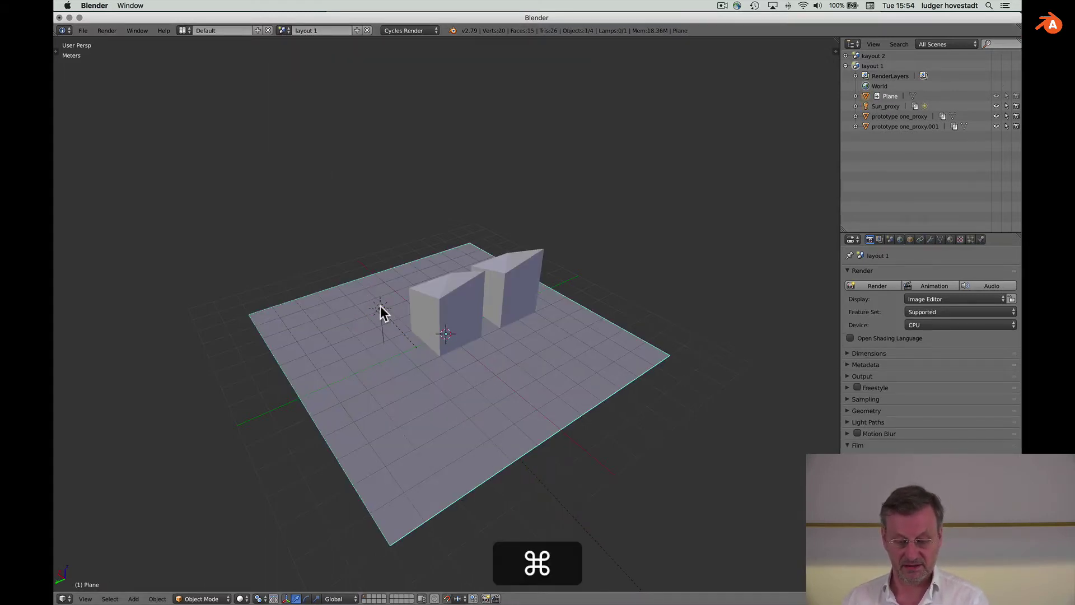
pyautogui.keyDown('shift'); pyautogui.keyDown('super'); pyautogui.click(422, 375); pyautogui.keyUp('super'); pyautogui.keyUp('shift')
pyautogui.keyDown('shift'); pyautogui.keyDown('super'); pyautogui.click(402, 379); pyautogui.keyUp('super'); pyautogui.keyUp('shift')
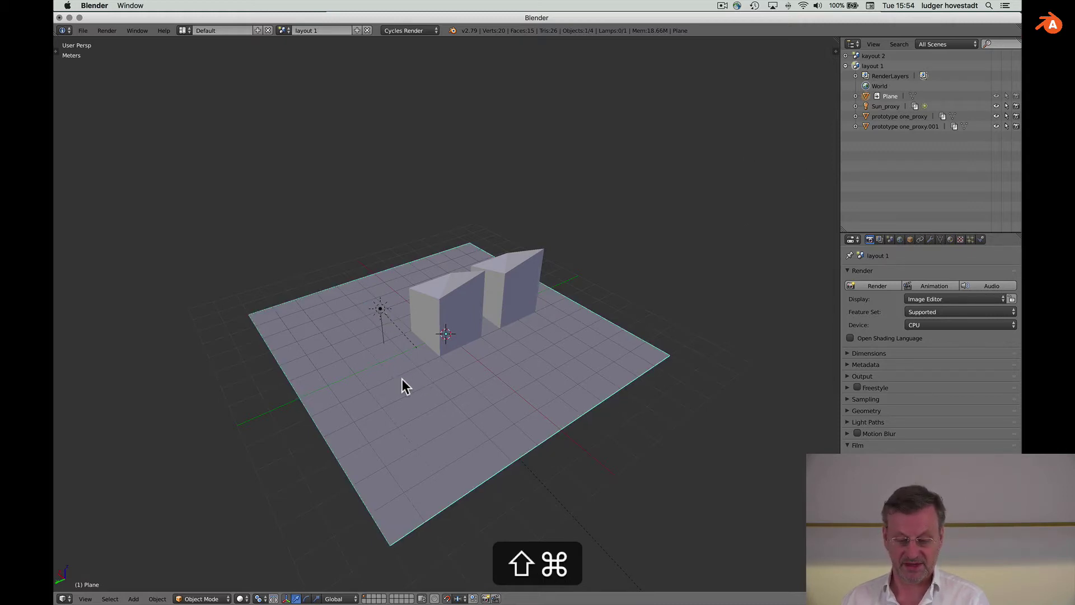
pyautogui.keyDown('shift'); pyautogui.keyDown('super'); pyautogui.click(380, 307); pyautogui.keyUp('super'); pyautogui.keyUp('shift')
pyautogui.keyDown('shift'); pyautogui.keyDown('super'); pyautogui.click(460, 312); pyautogui.keyUp('super'); pyautogui.keyUp('shift')
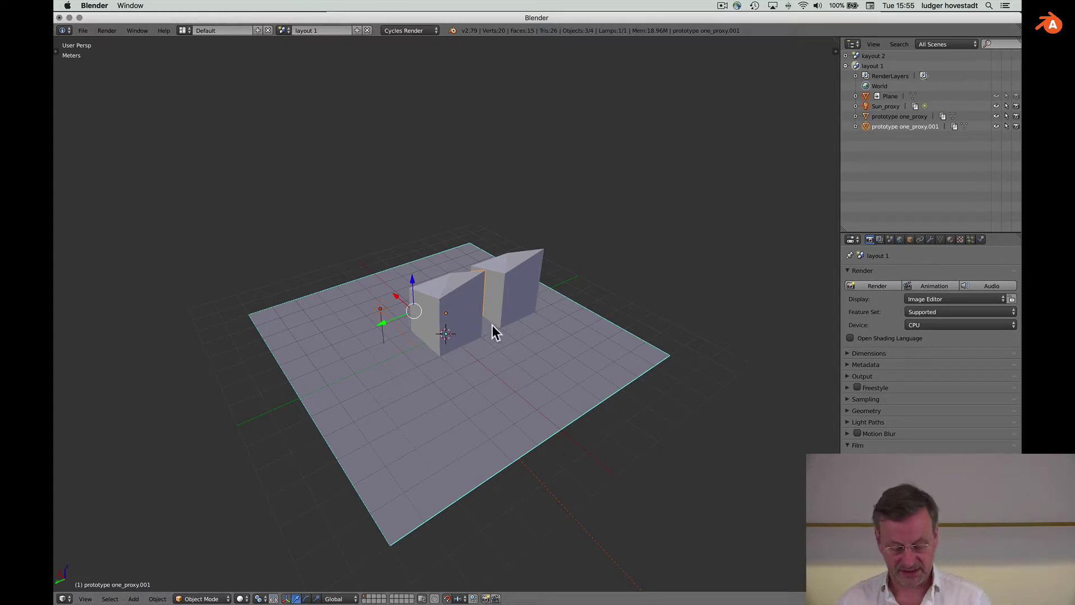
pyautogui.hotkey('ctrl', 'l')
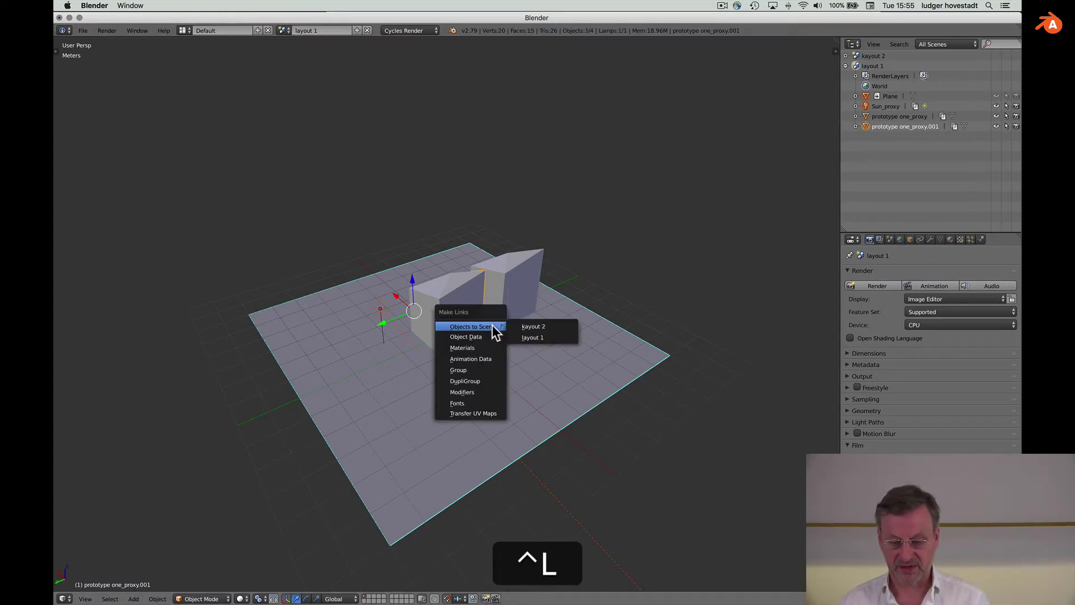
pyautogui.click(531, 326)
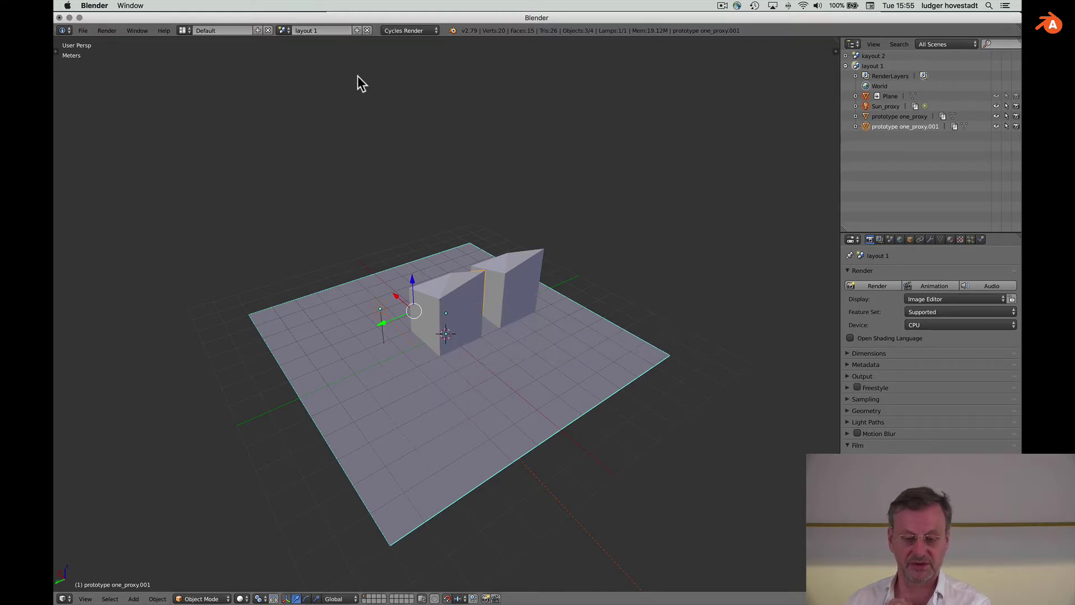
# - Switch to the kayout 2 scene and rename it "layout 2"
pyautogui.click(284, 30)
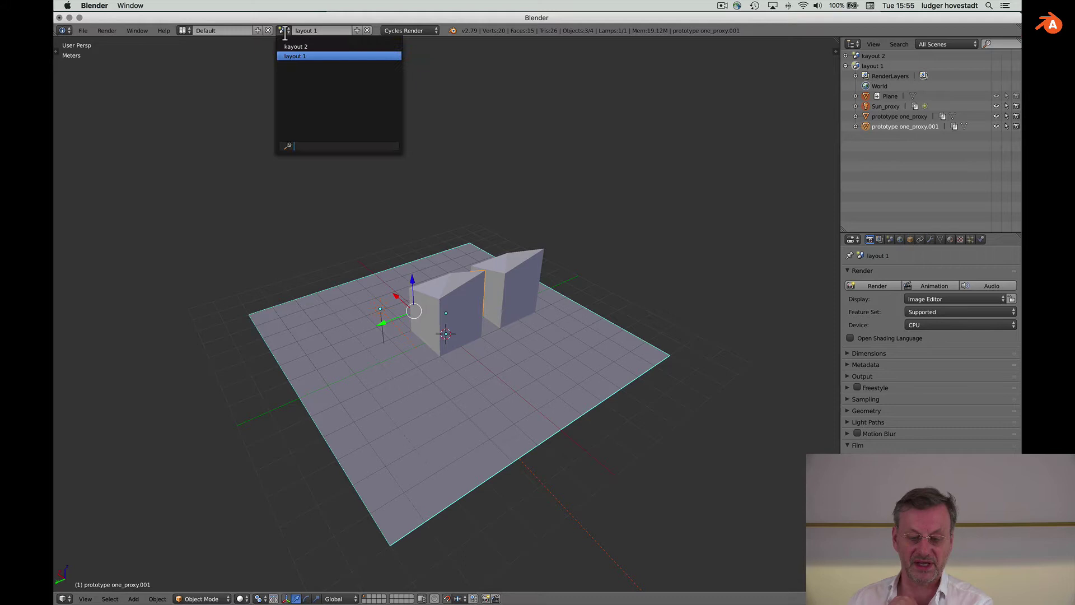
pyautogui.click(288, 47)
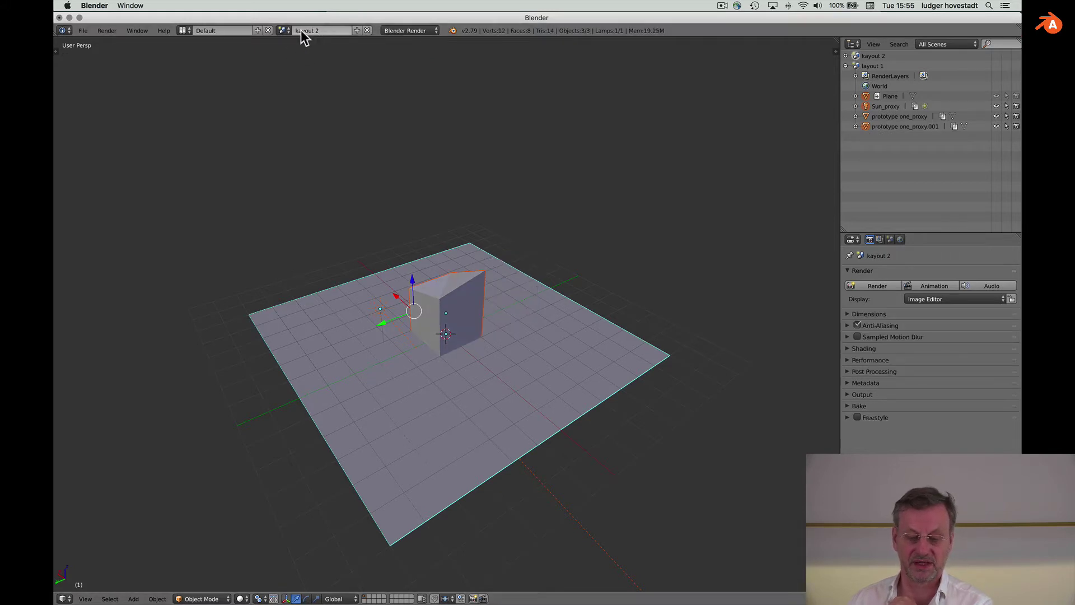
pyautogui.click(301, 31)
pyautogui.click(299, 31)
pyautogui.press('BackSpace')
pyautogui.write('l')
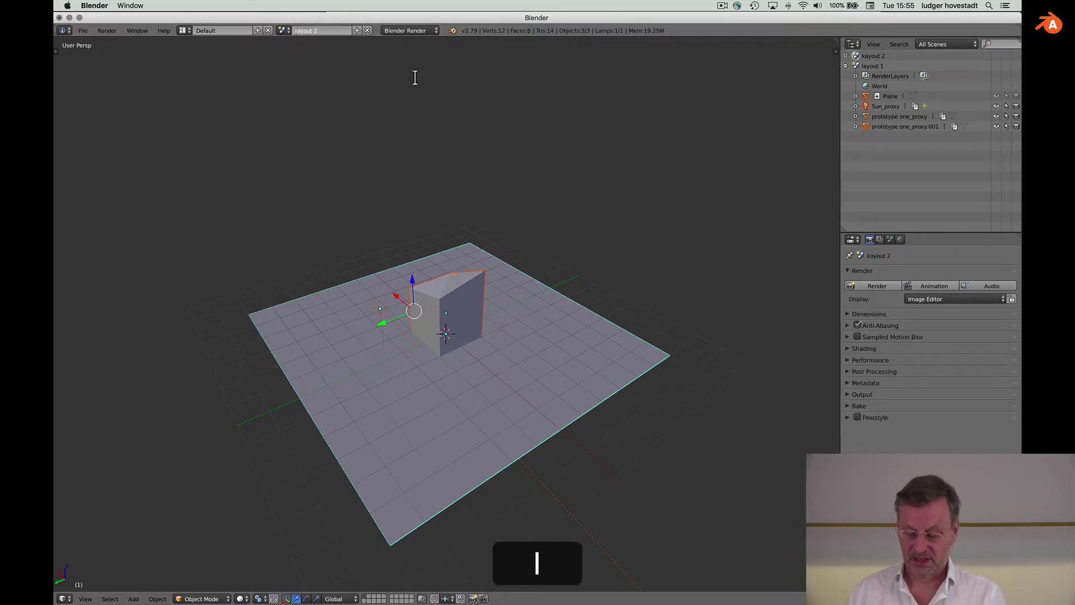
pyautogui.press('Return')
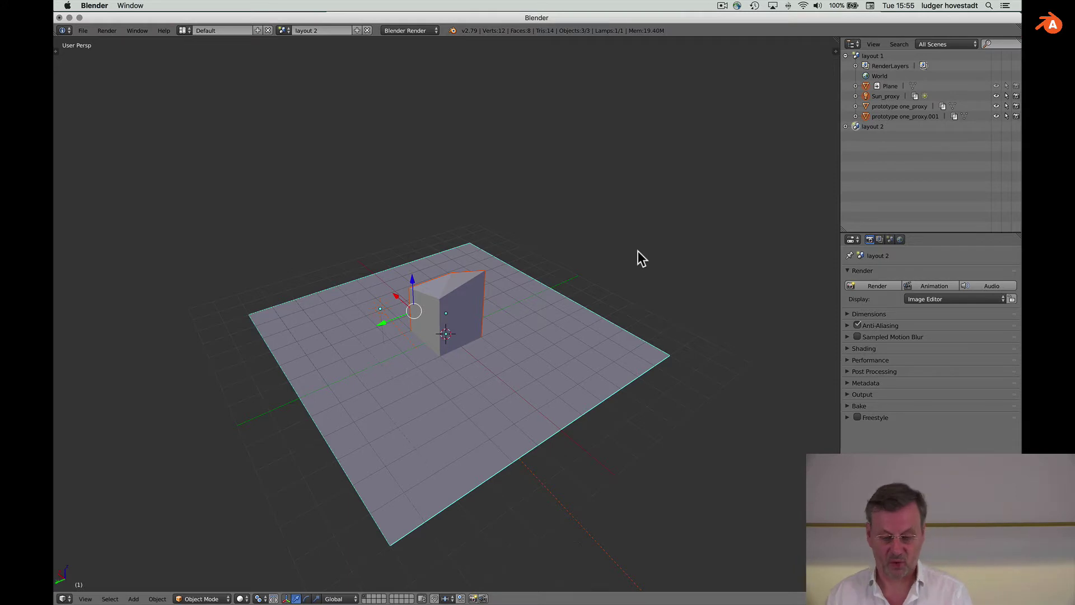
# - Deselect everything in layout 2, select only the house and move it a short distance along the Y axis
pyautogui.hscroll(-5, 498, 329)
pyautogui.hscroll(-5, 498, 328)
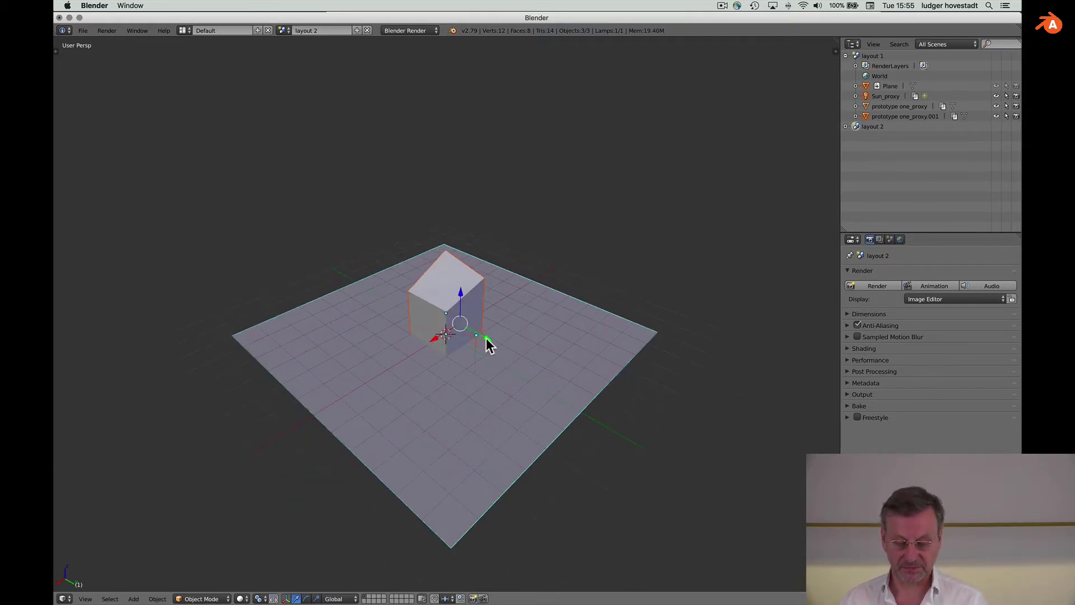
pyautogui.press('a')
pyautogui.press('super+a')
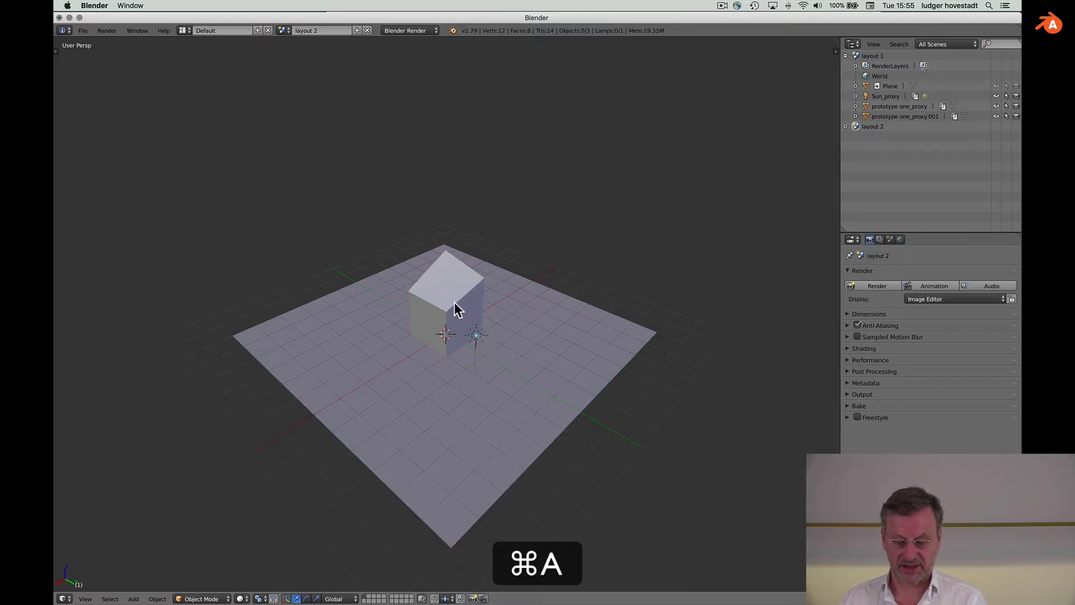
pyautogui.rightClick(469, 309)
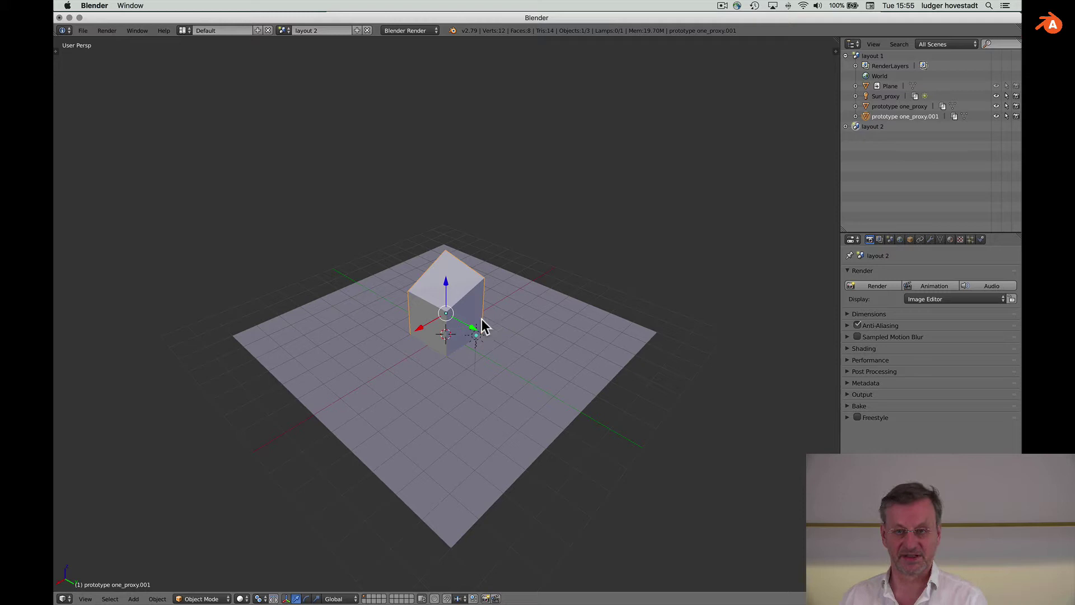
pyautogui.moveTo(475, 327); pyautogui.dragTo(497, 334)
# - Check the linked house's position in the layout 1 scene and return to layout 2
pyautogui.click(283, 31)
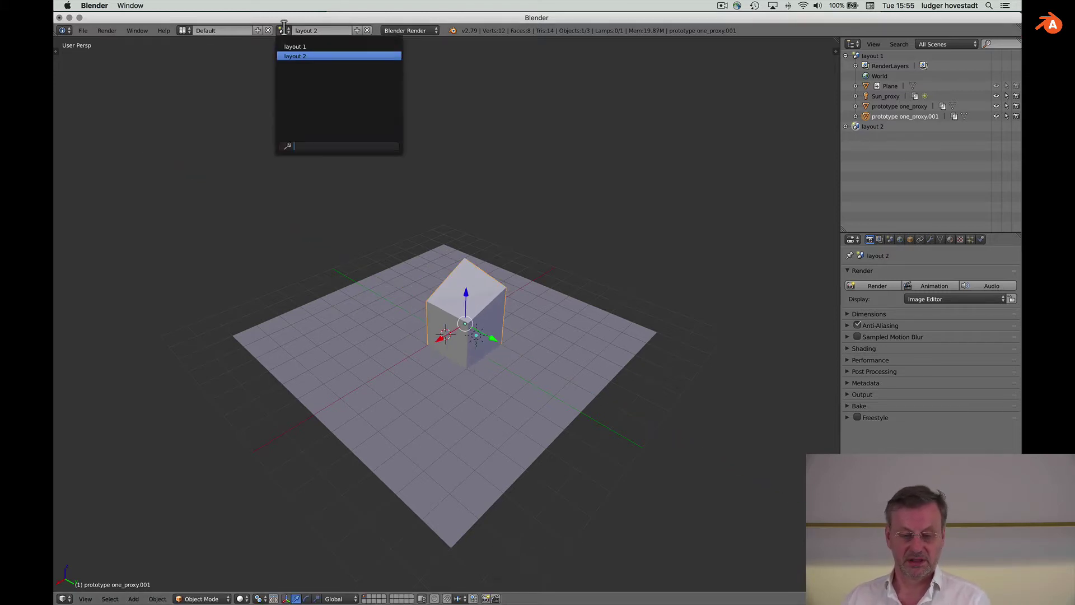
pyautogui.click(297, 47)
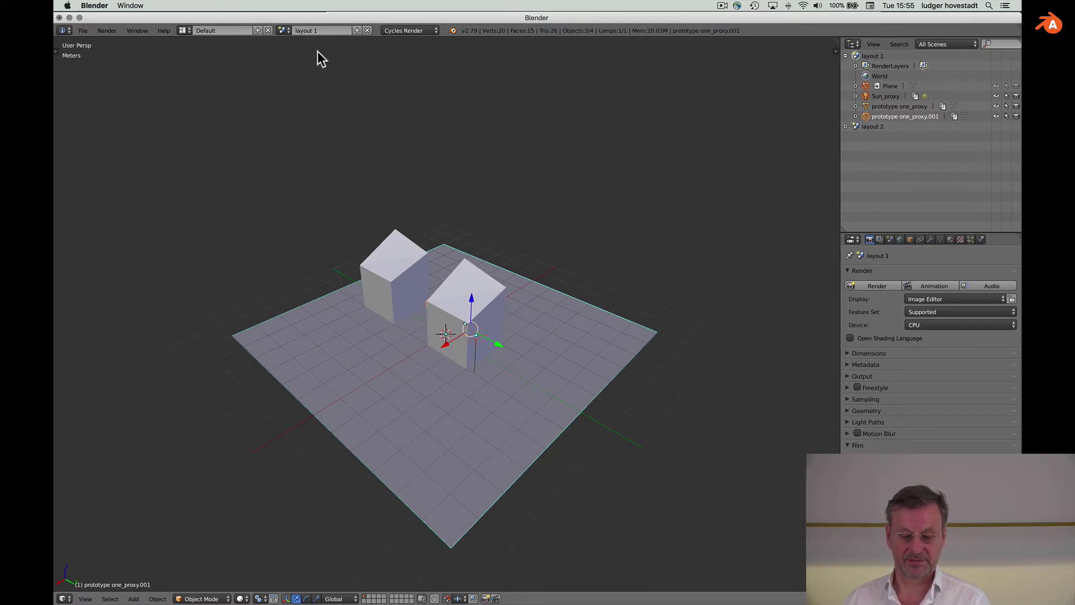
pyautogui.click(284, 30)
pyautogui.click(289, 55)
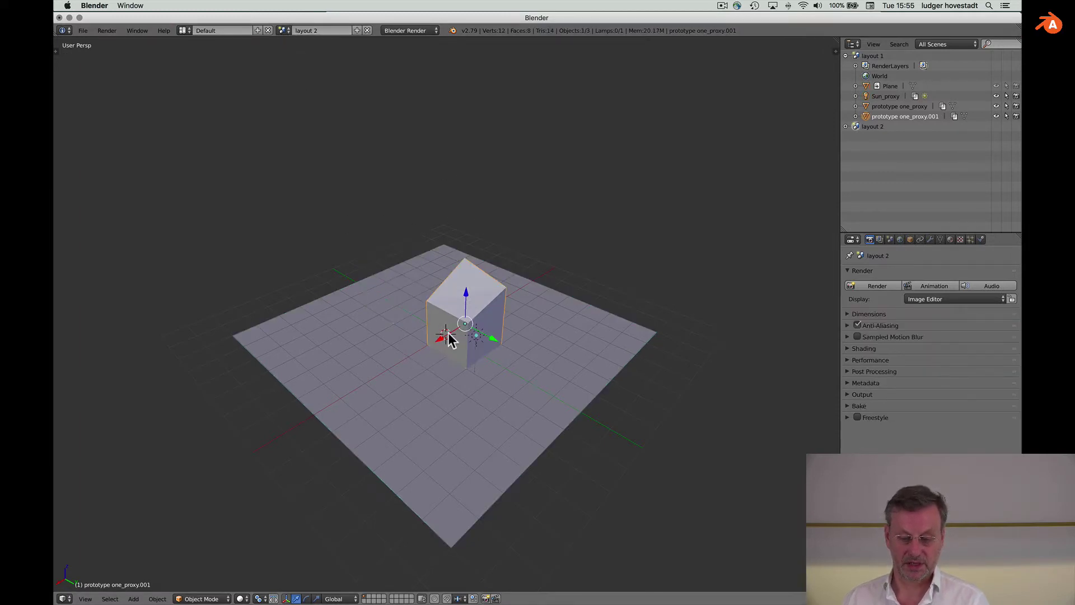
# - Duplicate the house in place in the layout 2 scene
pyautogui.hscroll(5, 496, 338)
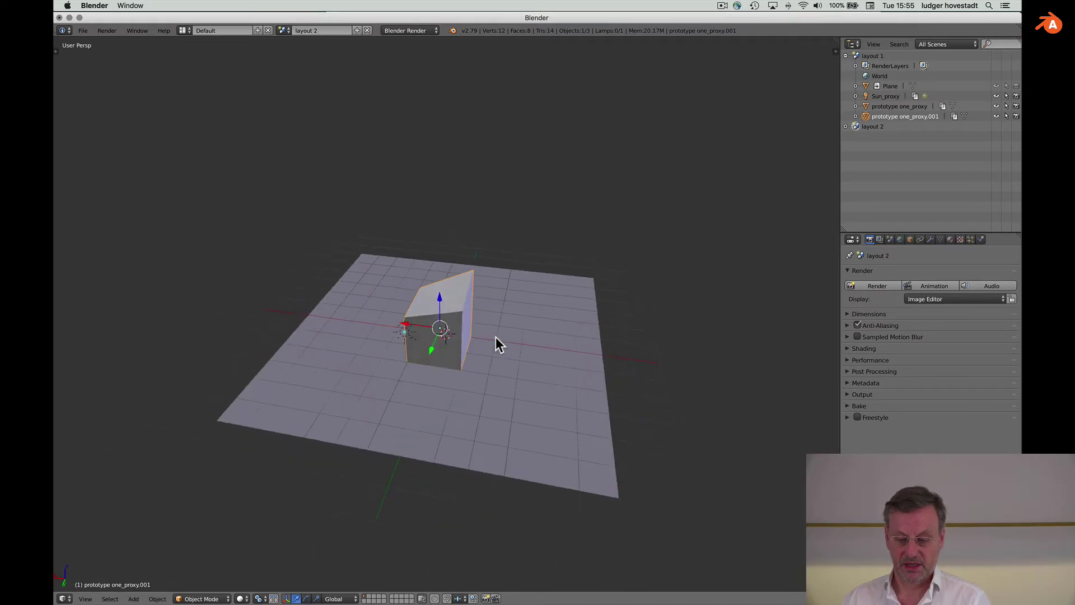
pyautogui.hscroll(3, 496, 337)
pyautogui.hscroll(-2, 495, 338)
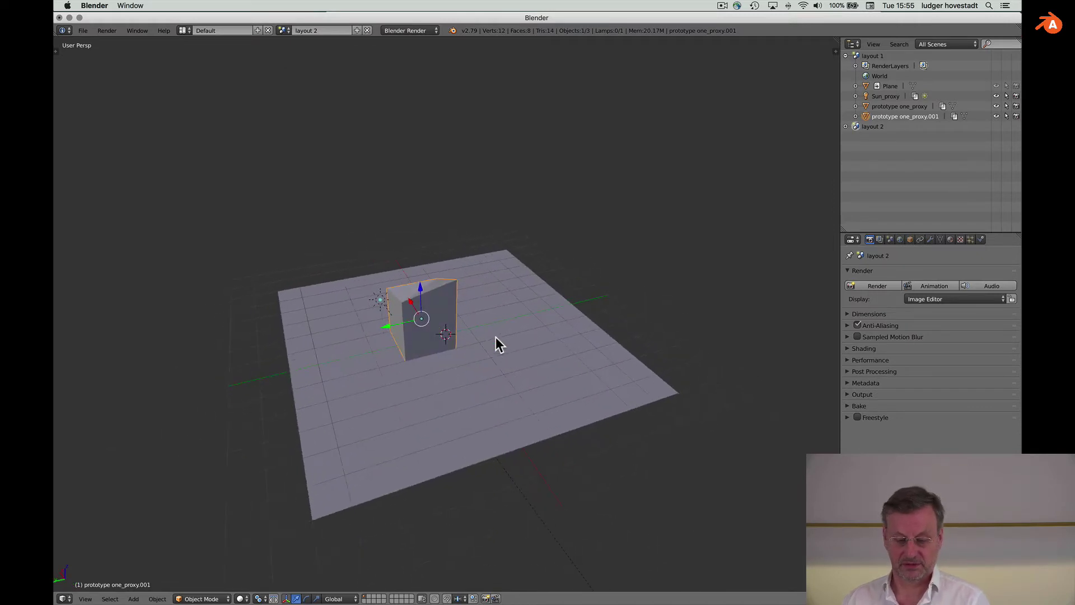
pyautogui.hscroll(-2, 496, 337)
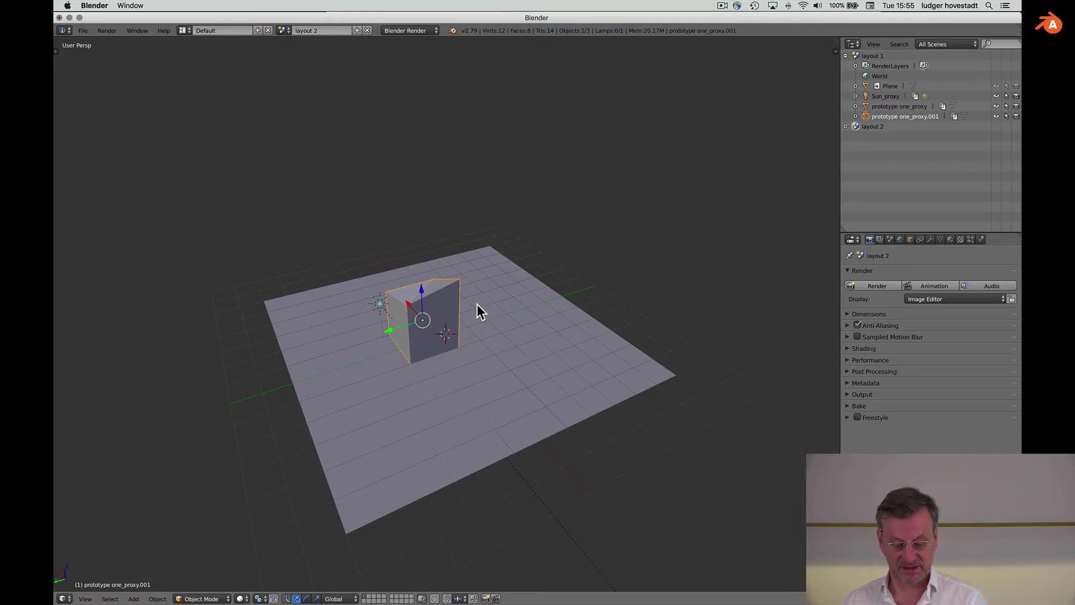
pyautogui.hotkey('shift', 'd')
pyautogui.press('Return')
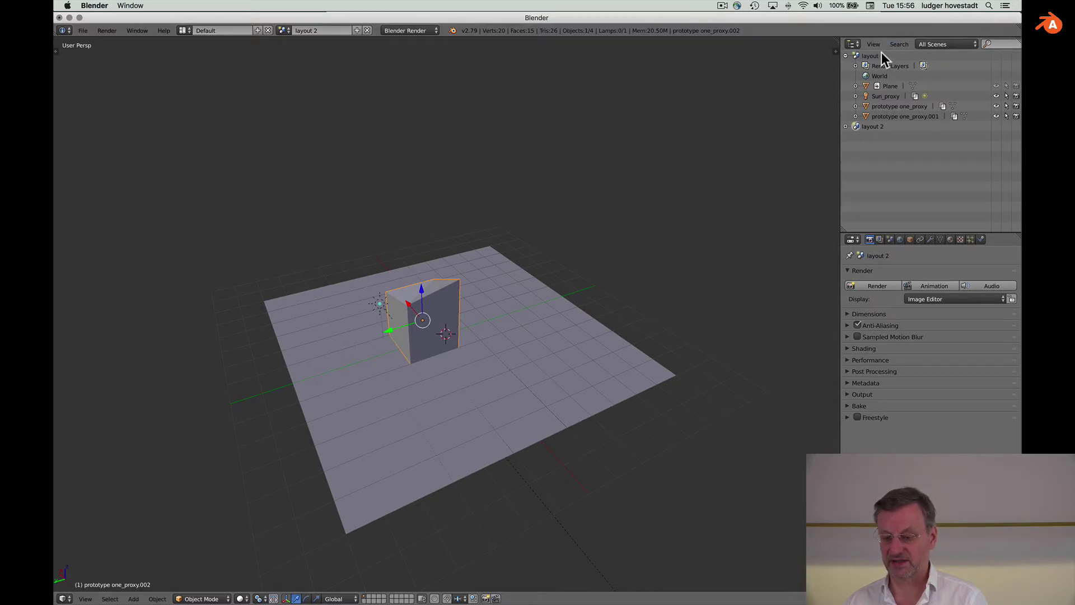
# - Limit the outliner to the current scene and delete the shared house prototype one_proxy.001 from layout 2
pyautogui.click(935, 44)
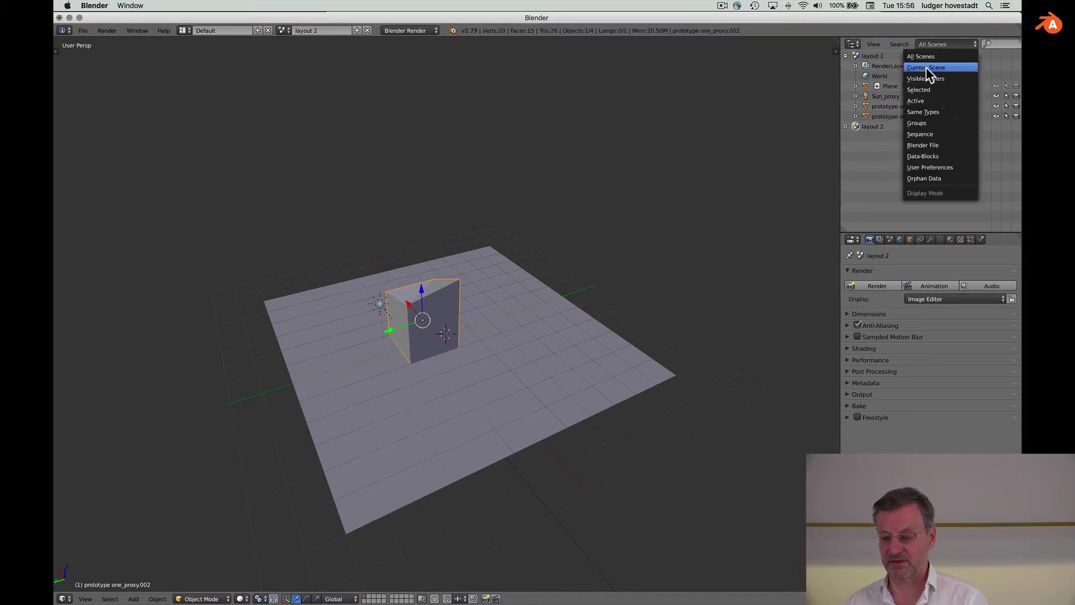
pyautogui.click(926, 67)
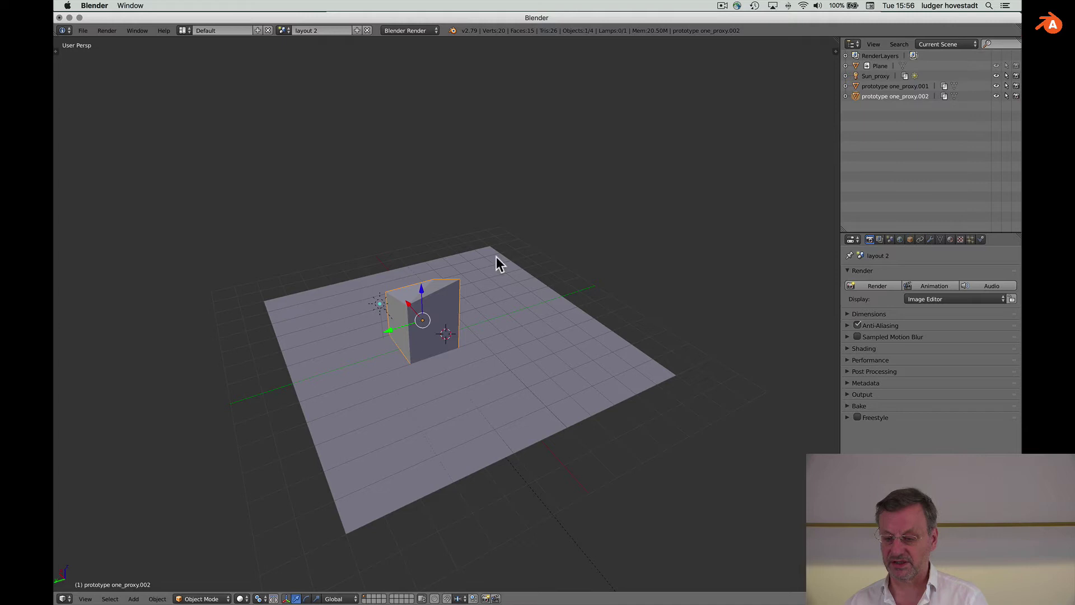
pyautogui.click(858, 86)
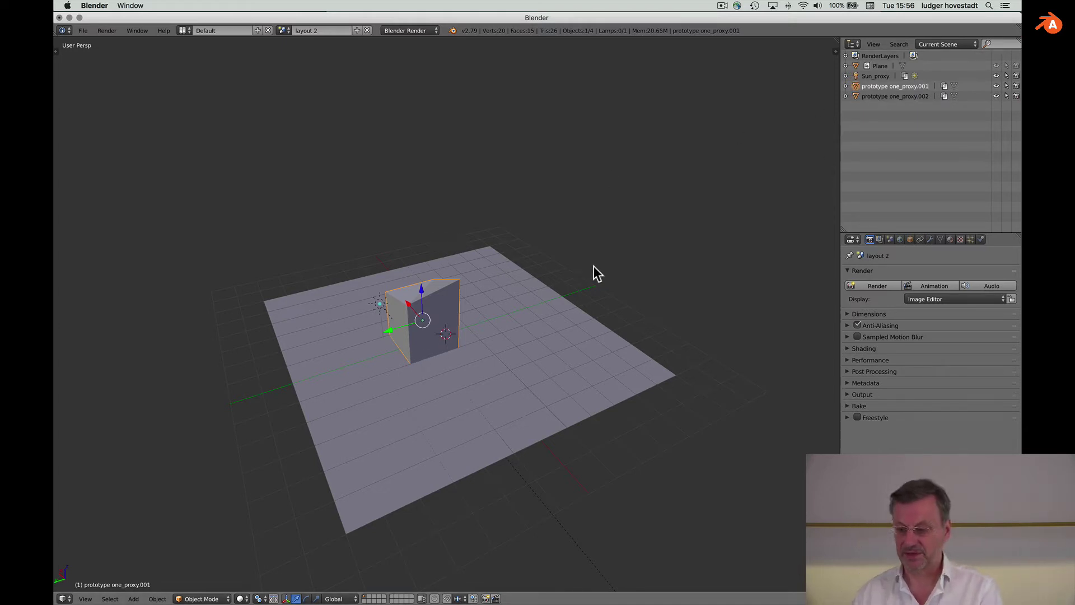
pyautogui.press('x')
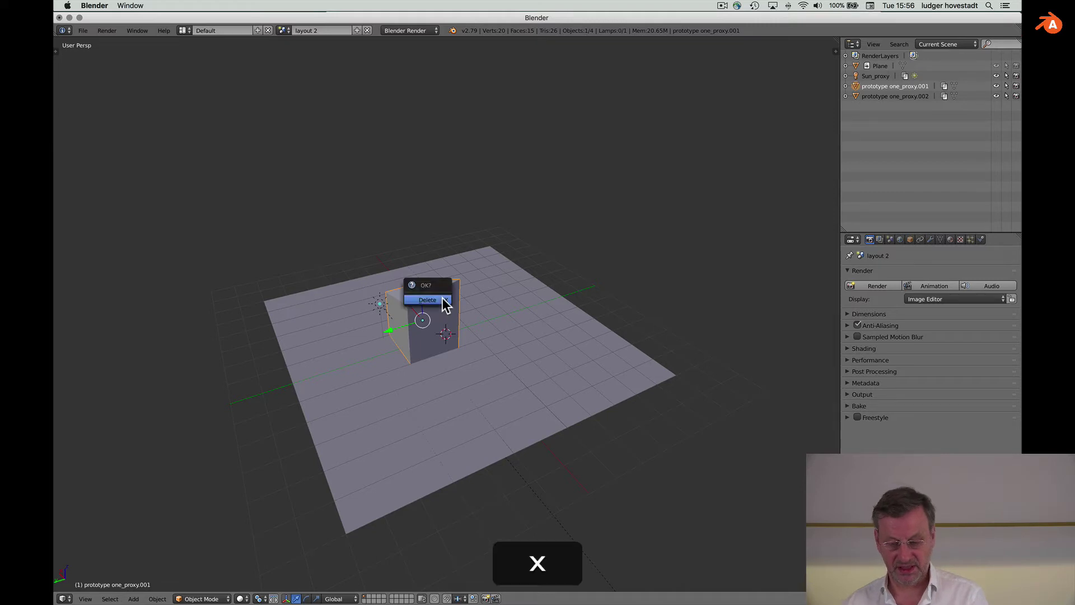
pyautogui.click(444, 302)
# - Select the remaining duplicate house and move it a short distance along the global Y axis
pyautogui.rightClick(432, 322)
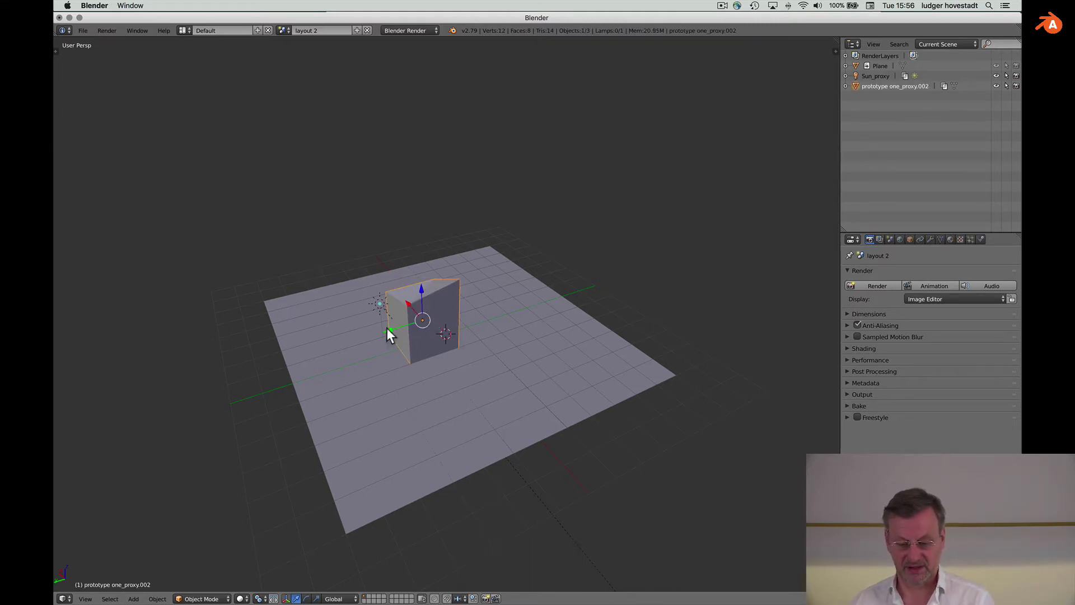
pyautogui.press('g')
pyautogui.press('y')
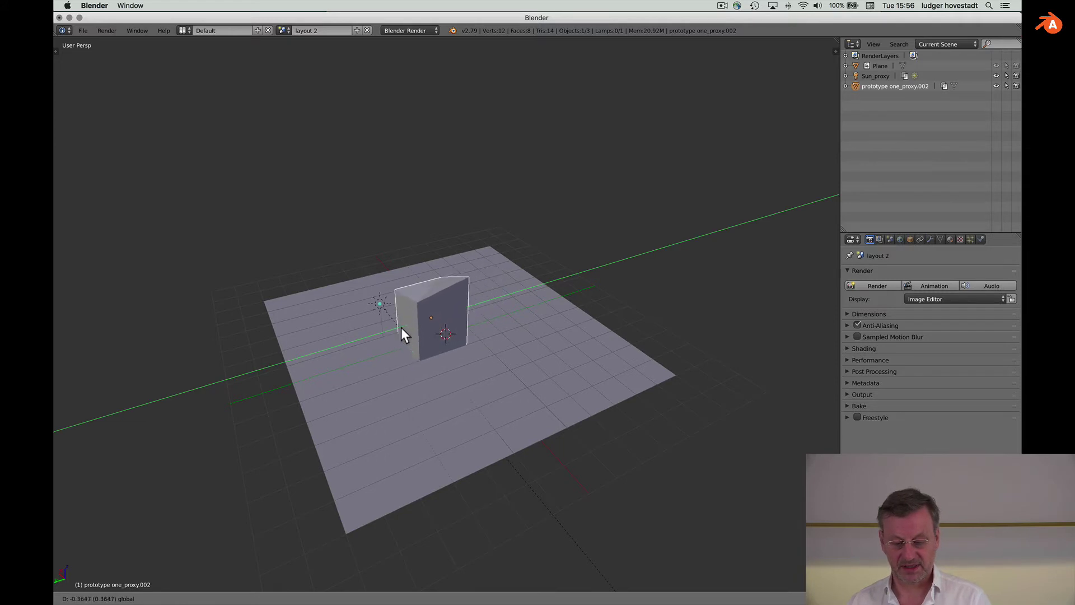
pyautogui.rightClick(401, 327)
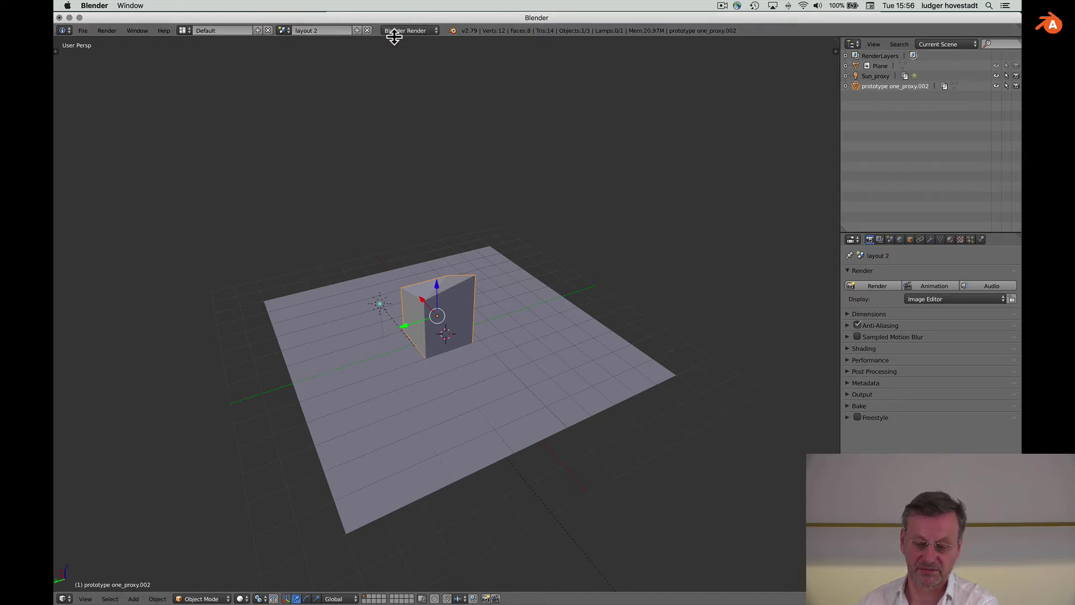
# - Set layout 2 to Cycles Render and its color management to the Filmic Log Encoding Base view with the Base Contrast look
pyautogui.click(411, 31)
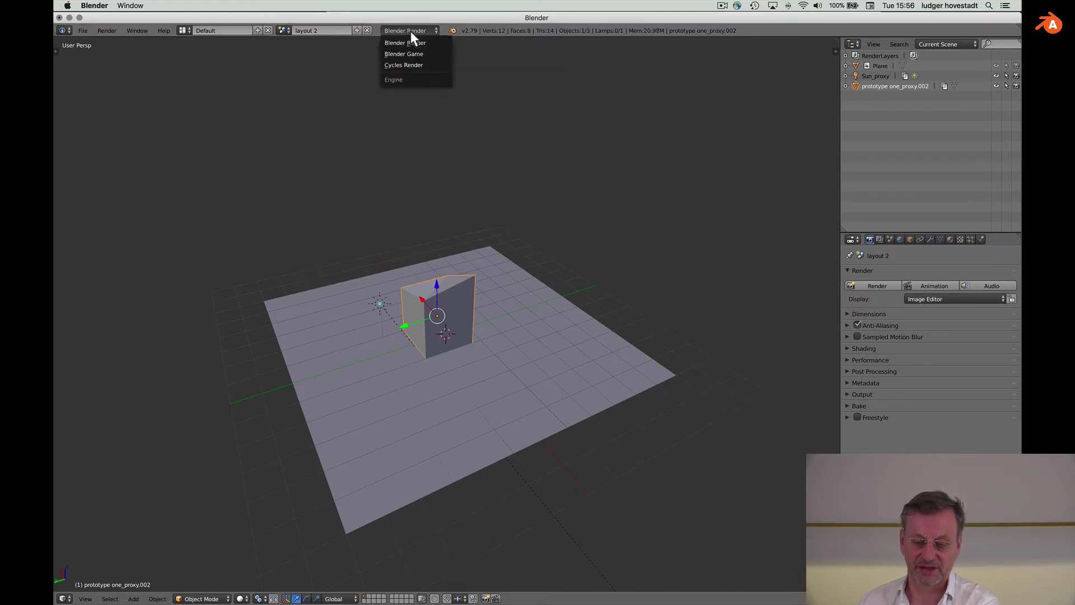
pyautogui.click(411, 65)
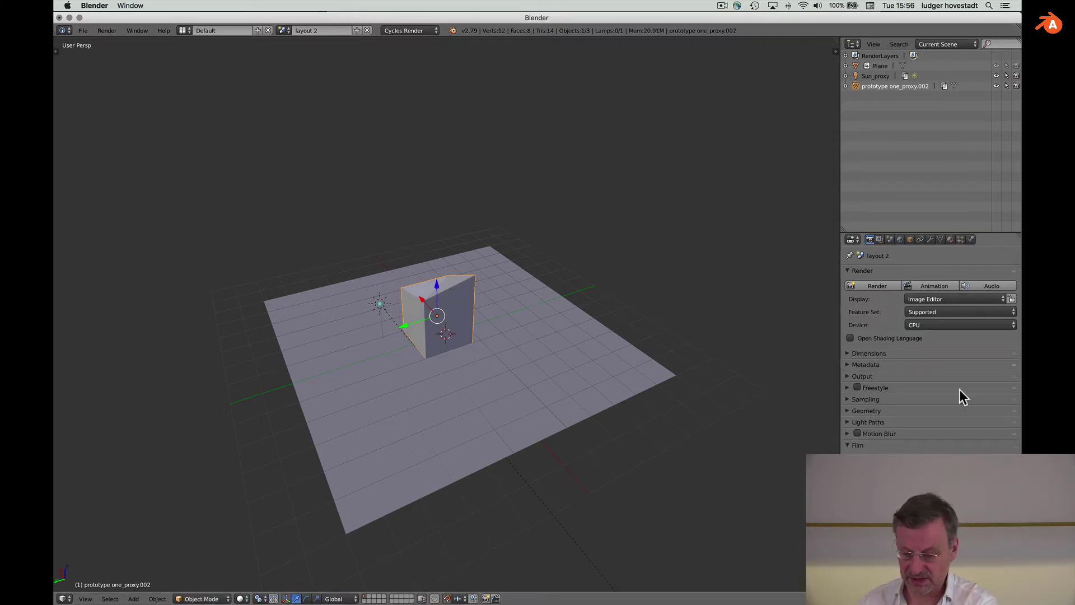
pyautogui.click(890, 239)
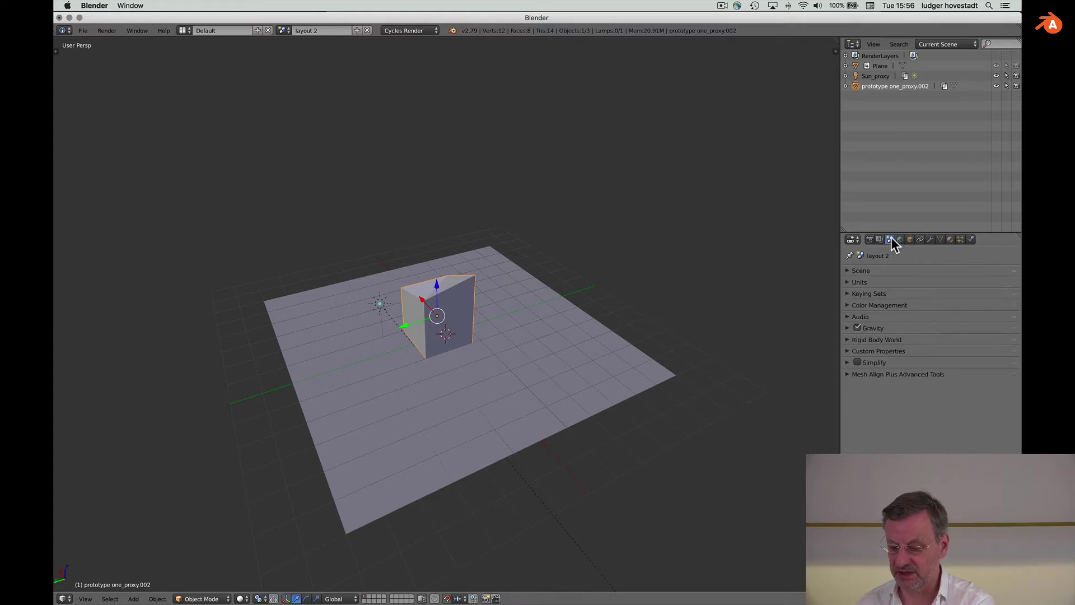
pyautogui.click(849, 305)
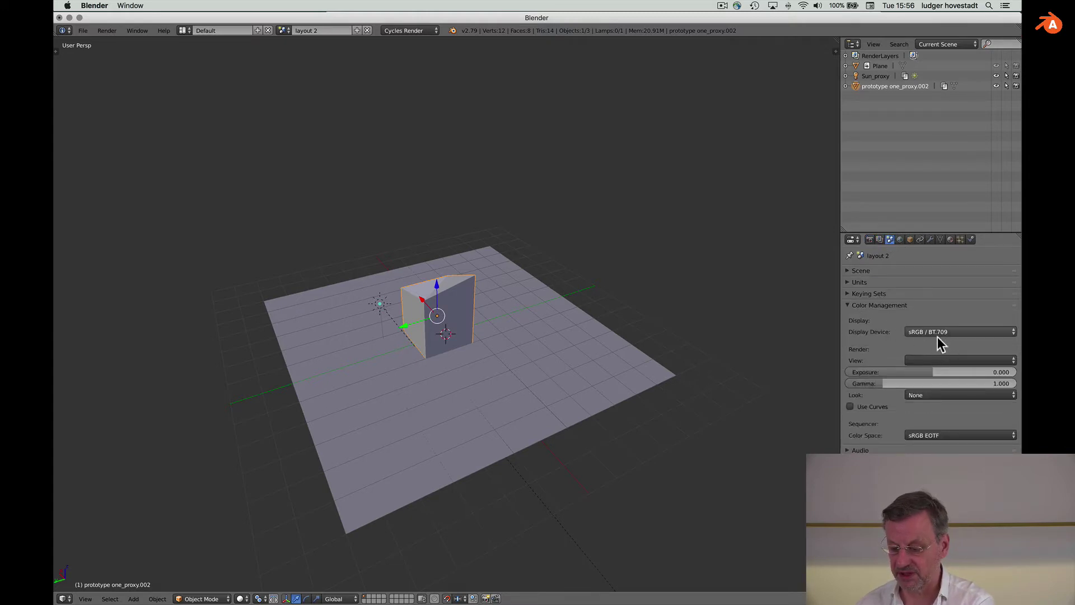
pyautogui.click(930, 360)
pyautogui.click(932, 303)
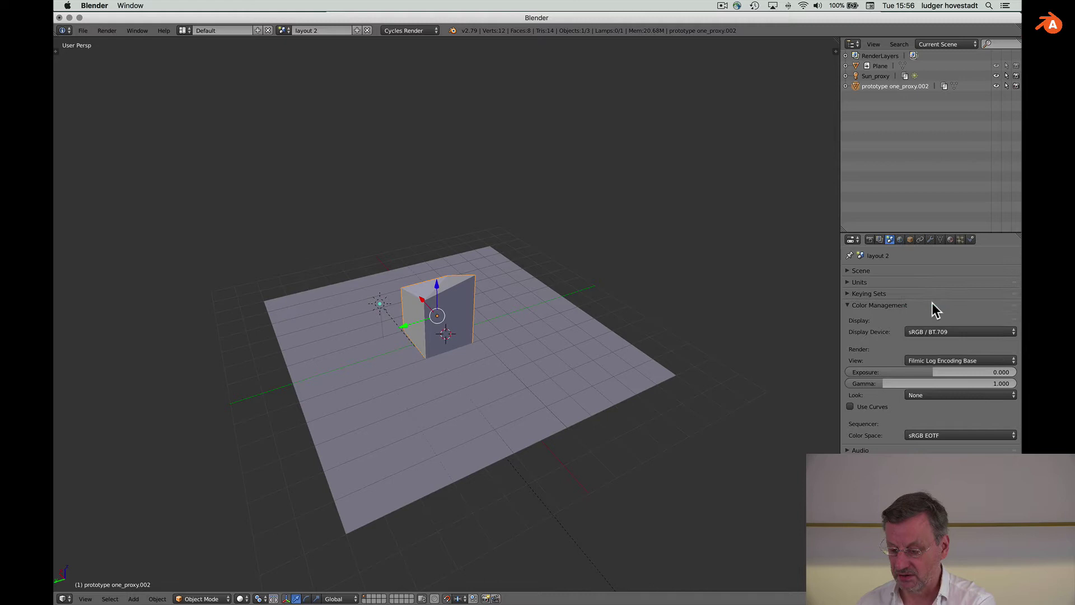
pyautogui.click(927, 395)
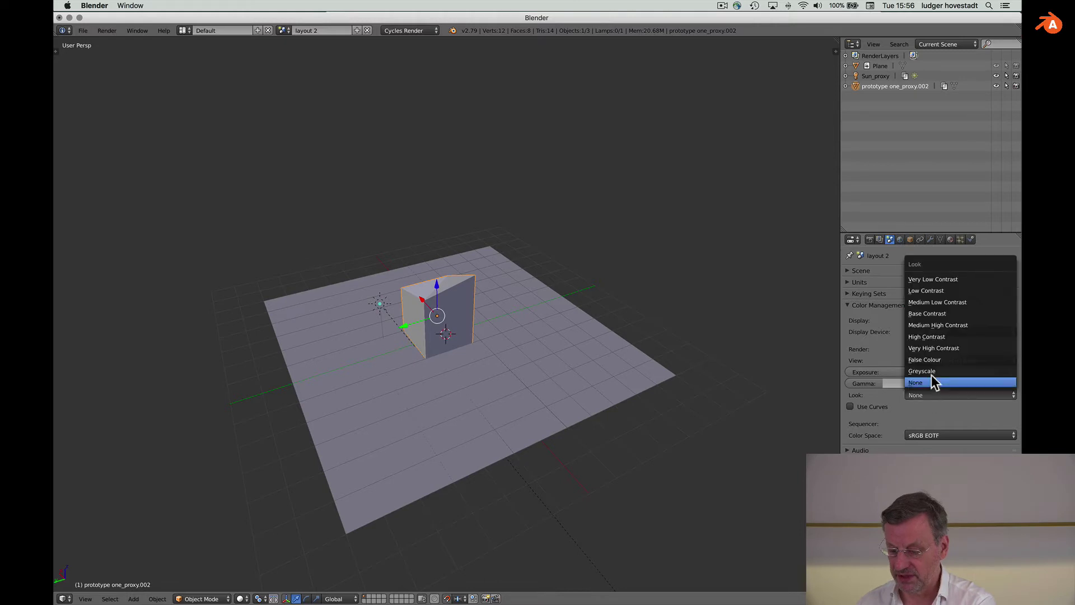
pyautogui.click(918, 315)
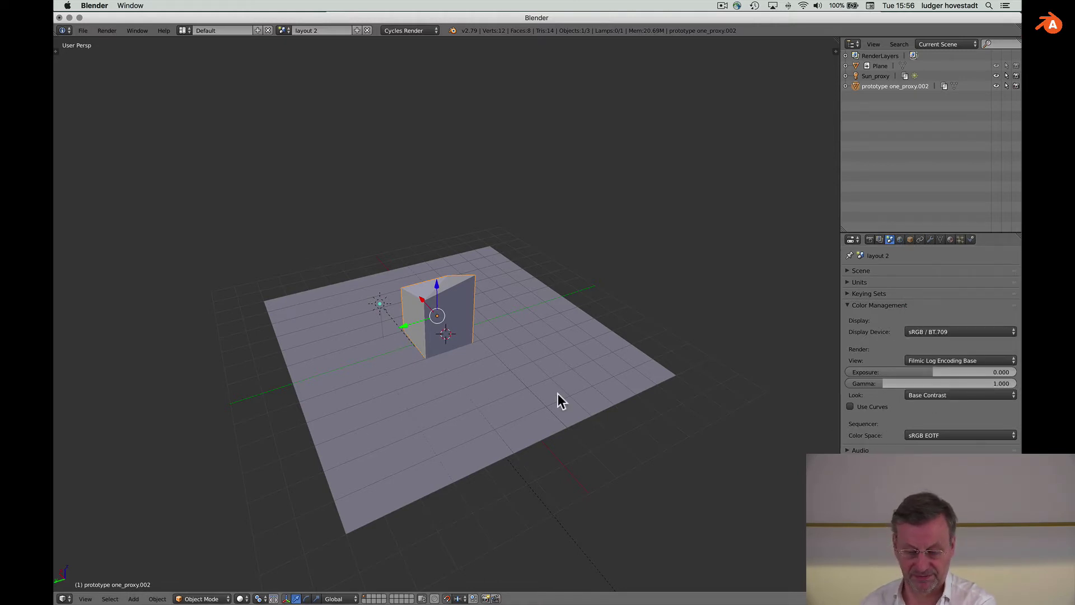
pyautogui.hscroll(-5, 532, 395)
pyautogui.hscroll(4, 532, 394)
pyautogui.hscroll(-6, 532, 395)
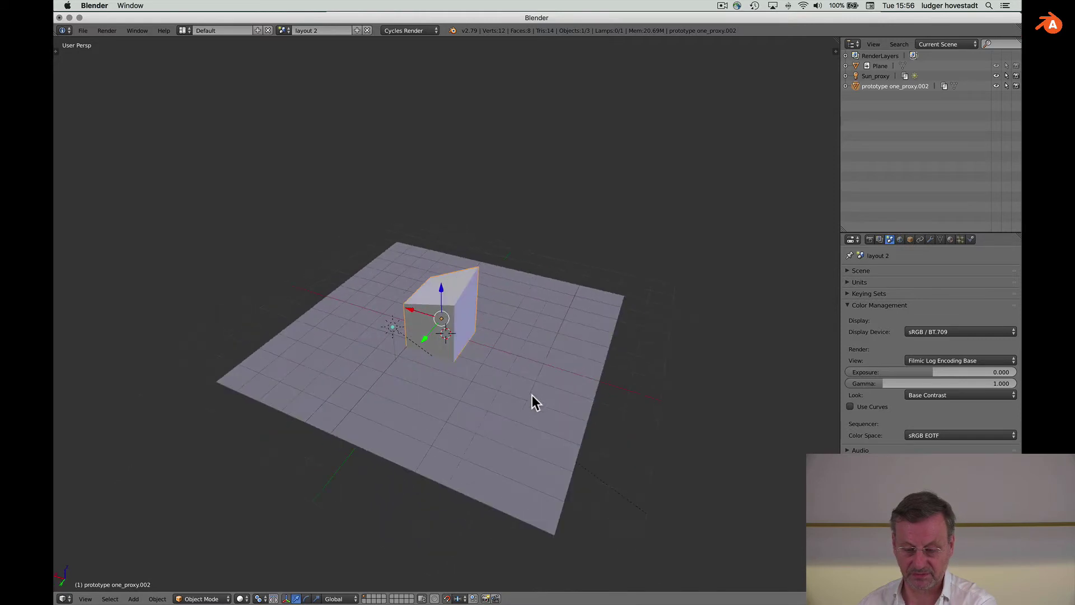
# - Preview layout 2 in Rendered viewport shading and return the viewport to Solid shading
pyautogui.hscroll(-5, 532, 395)
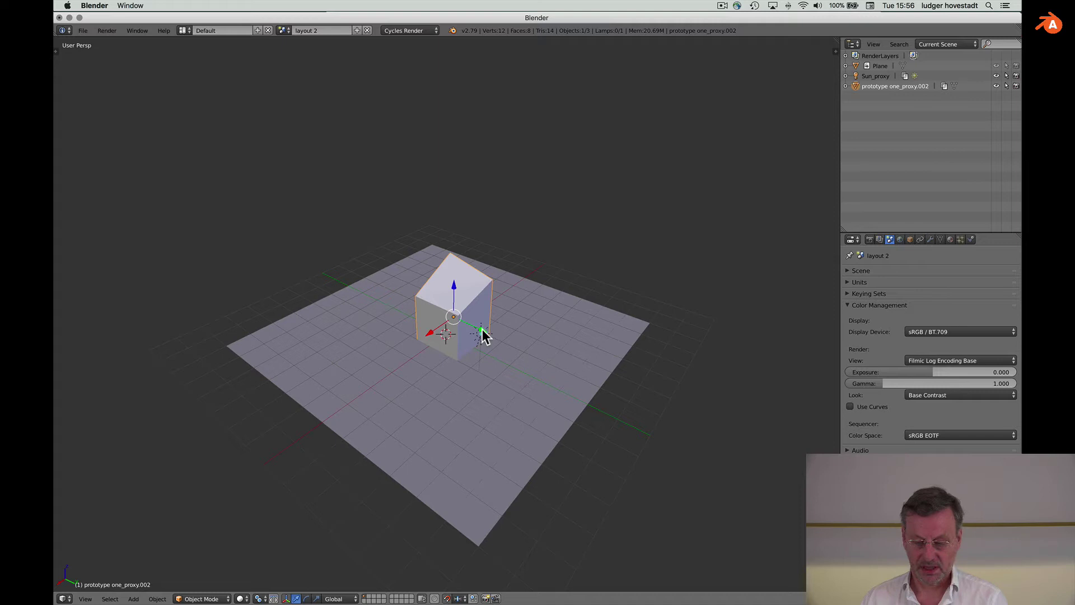
pyautogui.click(241, 599)
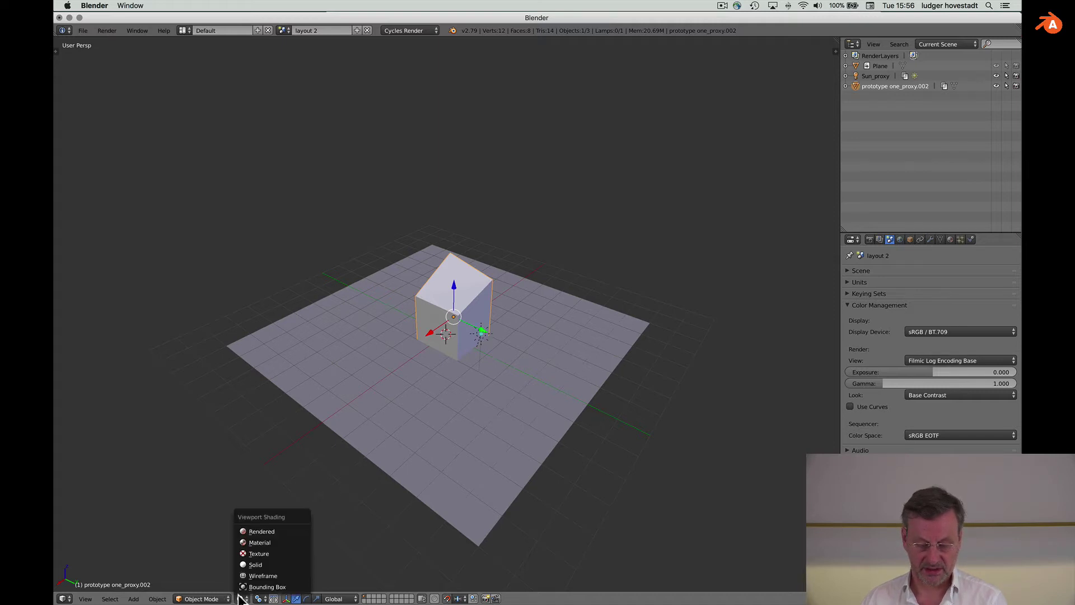
pyautogui.click(253, 532)
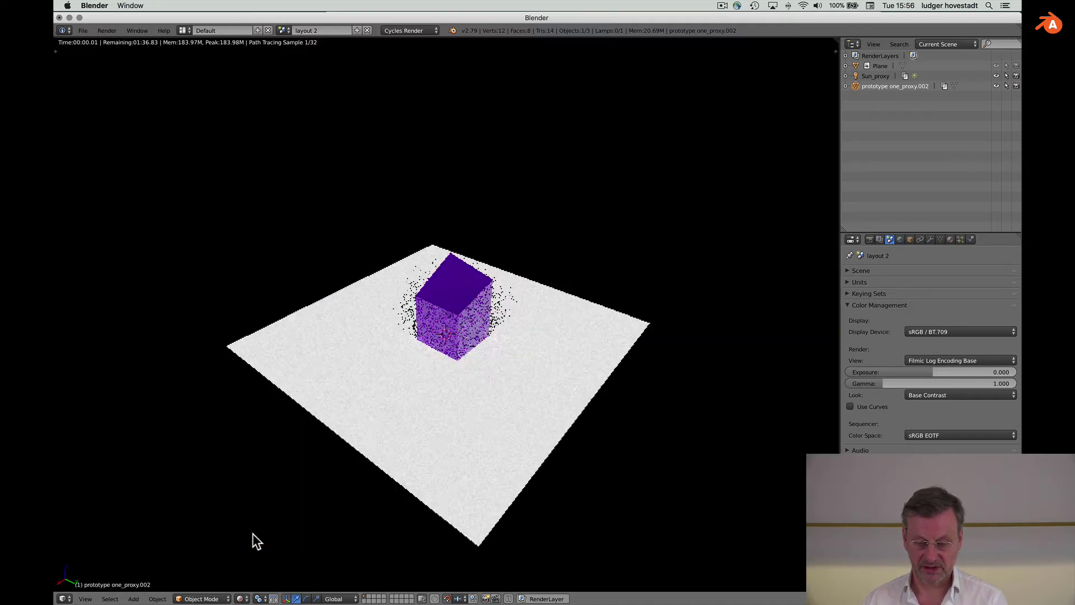
pyautogui.click(243, 598)
pyautogui.click(253, 565)
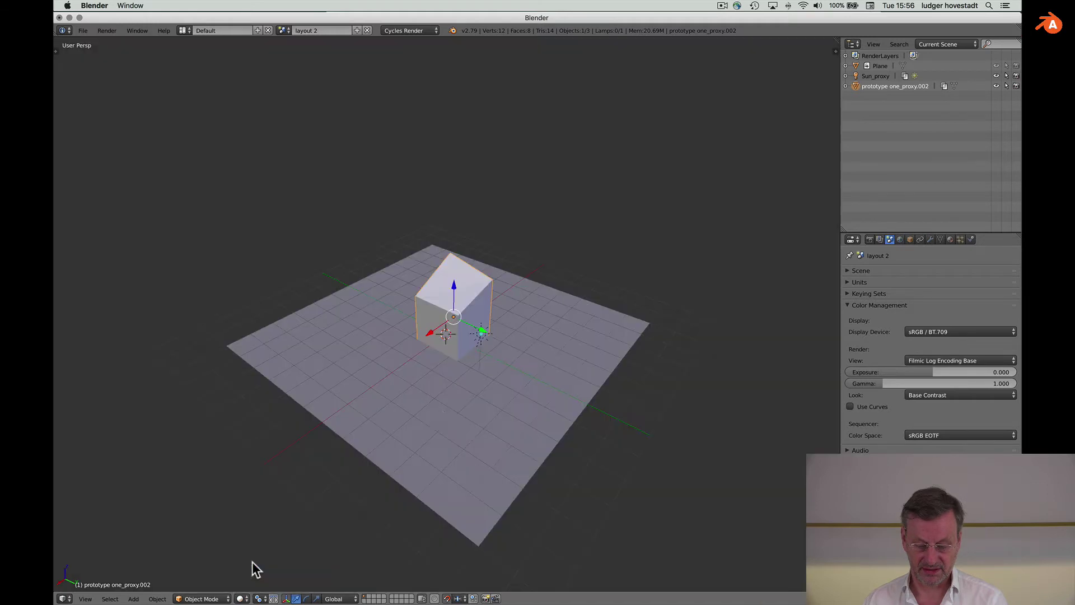
# - Move the layout 2 house along the global Y axis to Y 3 and snap it to the grid
pyautogui.hscroll(5, 443, 411)
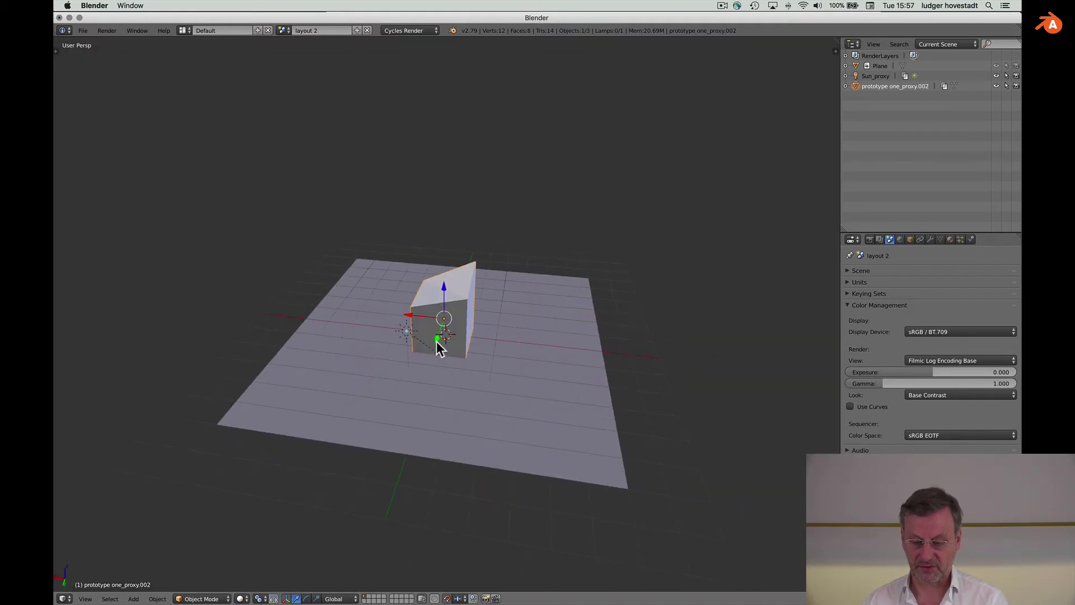
pyautogui.moveTo(438, 339); pyautogui.dragTo(416, 392)
pyautogui.hscroll(5, 416, 392)
pyautogui.hscroll(3, 415, 393)
pyautogui.hscroll(-1, 415, 392)
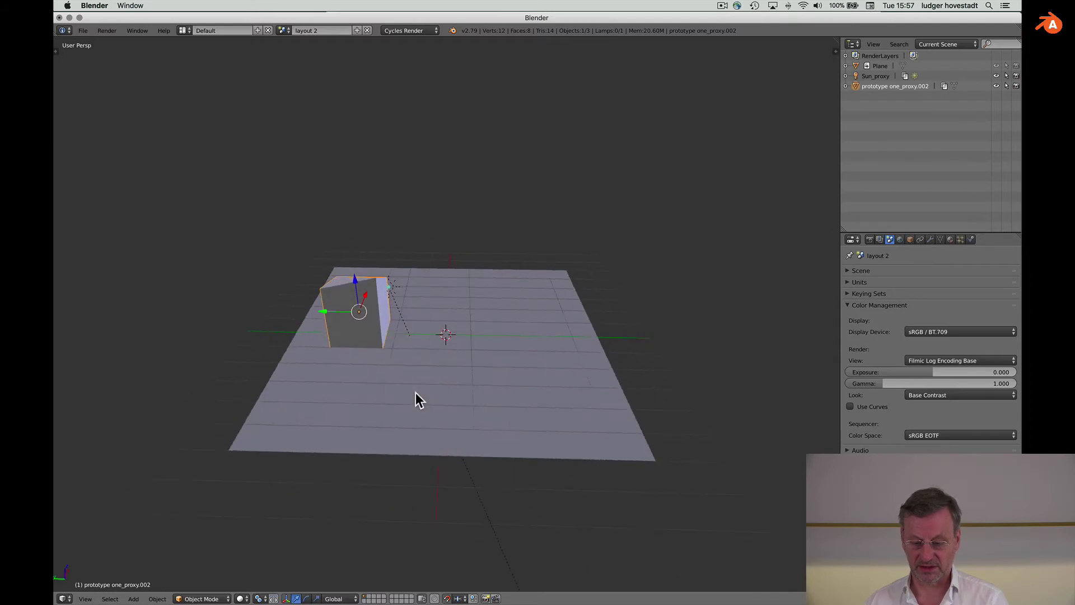
pyautogui.hotkey('shift', 's')
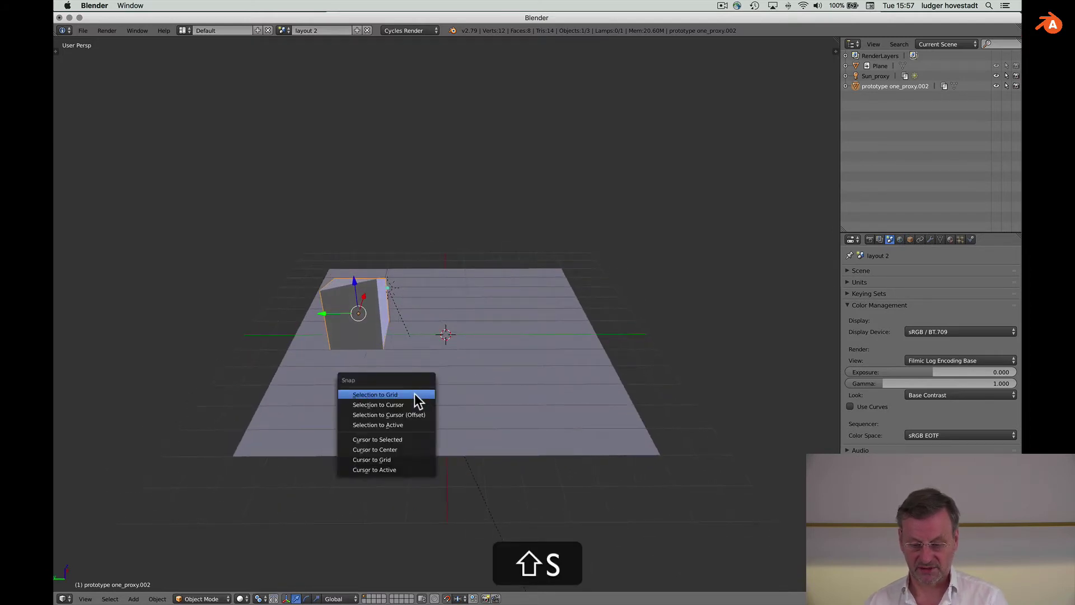
pyautogui.click(415, 395)
pyautogui.scroll(-5, 467, 325)
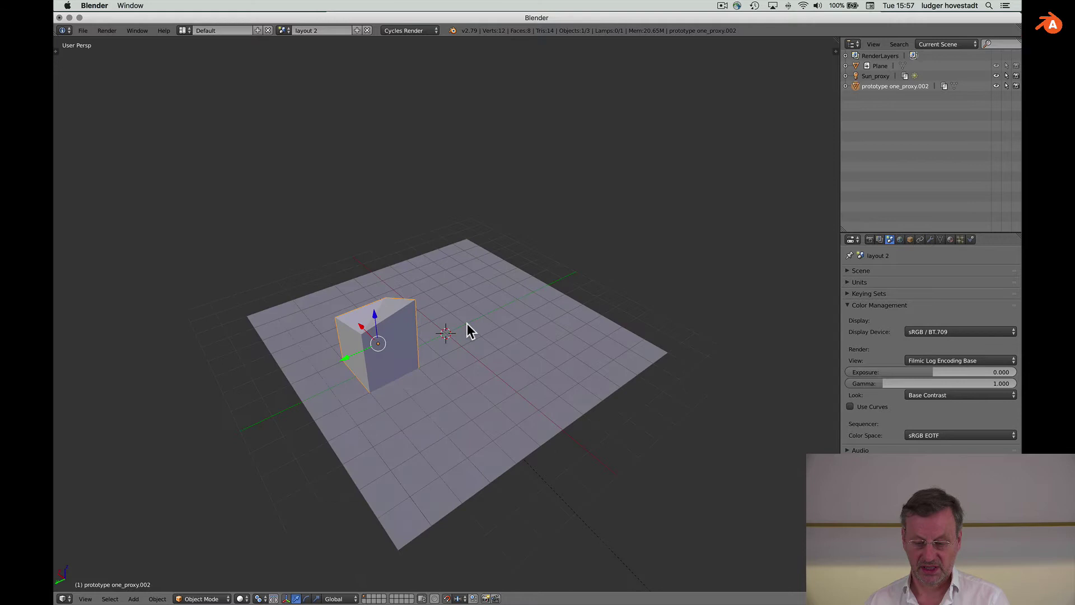
# - Compare the house arrangement in the layout 1 scene with the one in layout 2, returning to layout 2
pyautogui.click(284, 30)
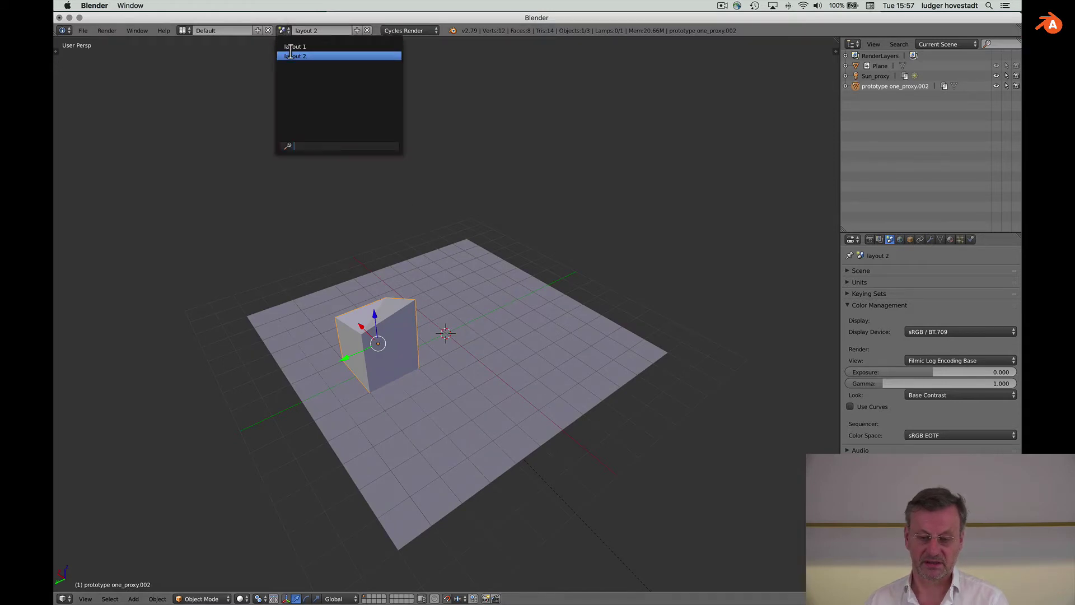
pyautogui.click(292, 47)
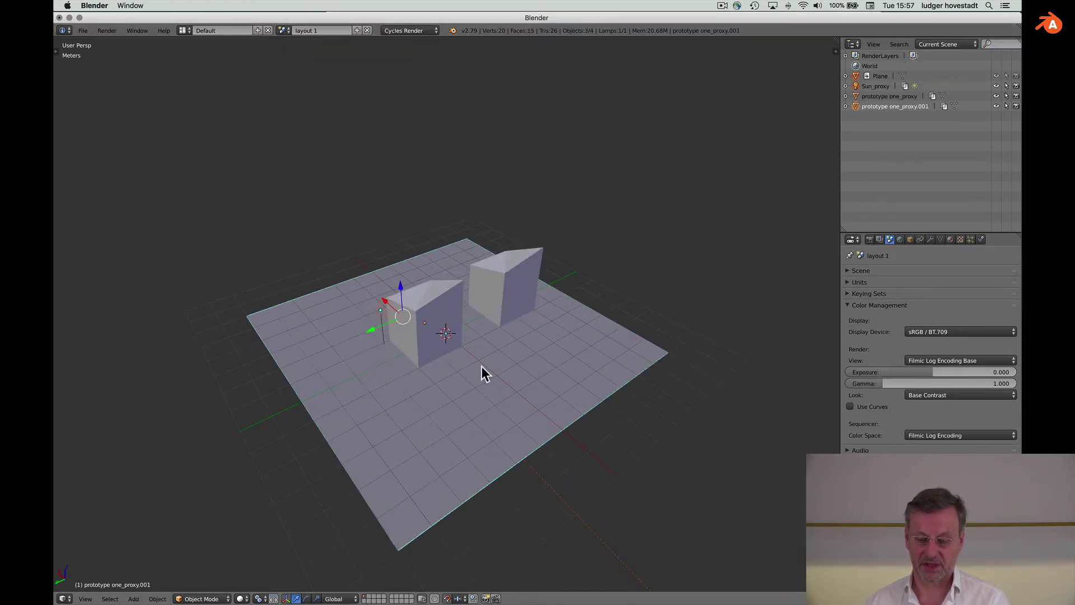
pyautogui.scroll(-5, 484, 370)
pyautogui.scroll(2, 484, 371)
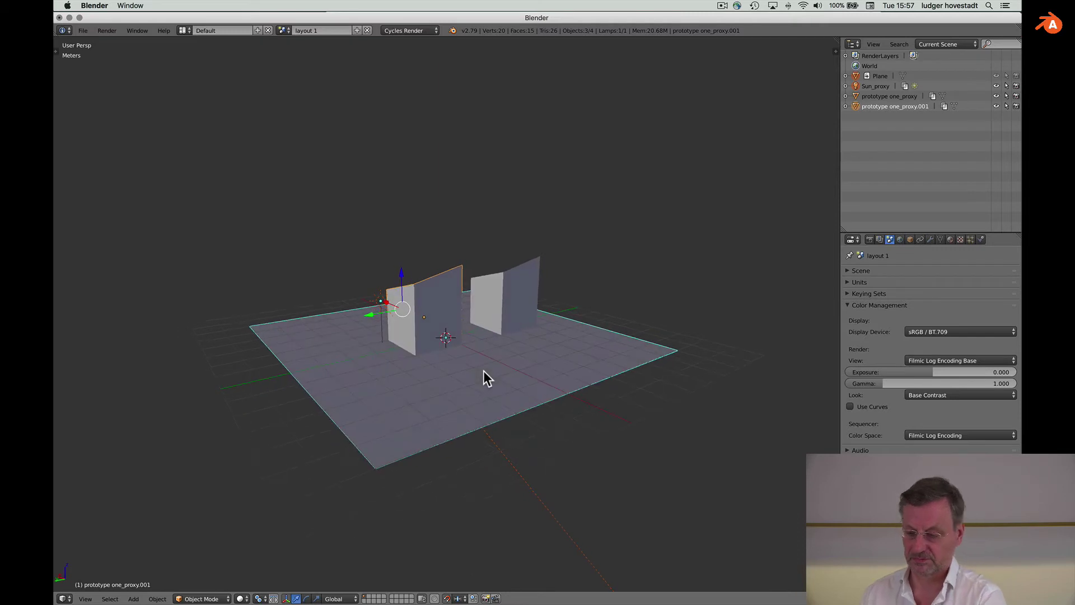
pyautogui.scroll(4, 483, 371)
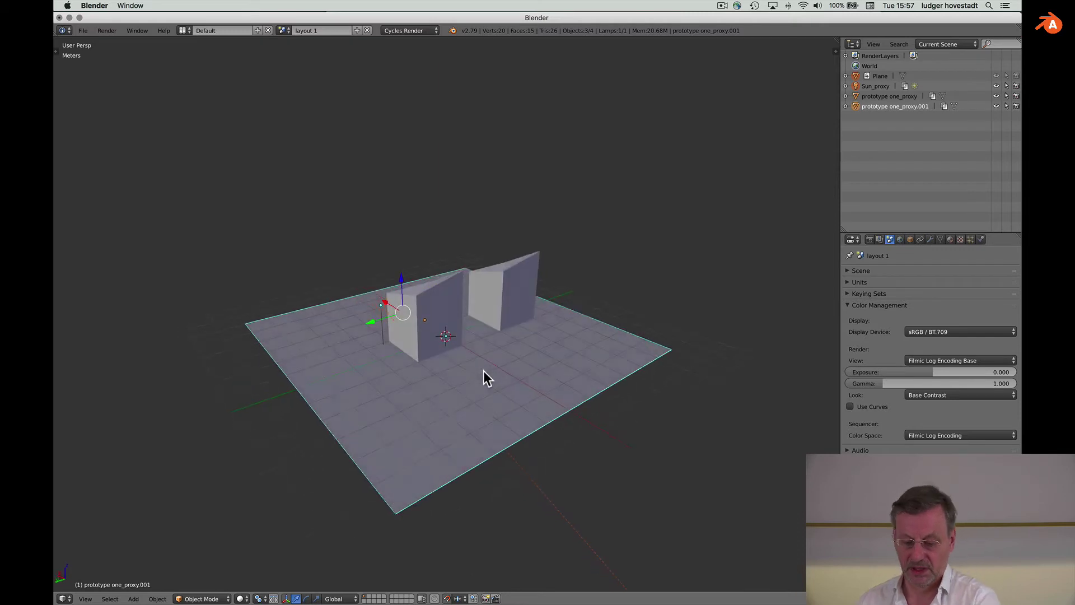
pyautogui.click(287, 32)
pyautogui.click(288, 57)
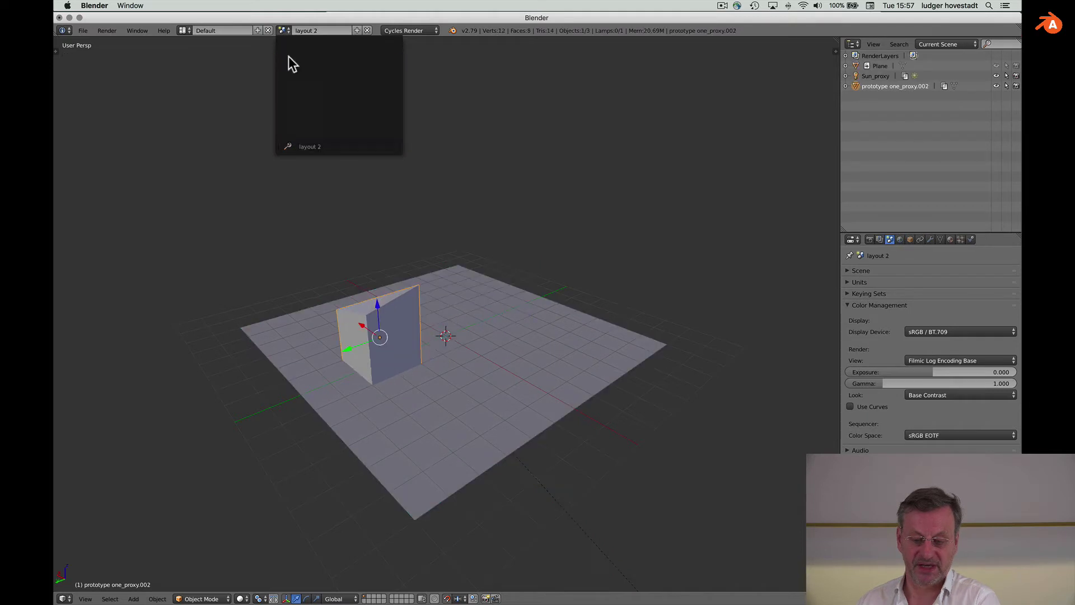
pyautogui.rightClick(408, 379)
pyautogui.hscroll(-3, 408, 378)
pyautogui.hscroll(-2, 408, 379)
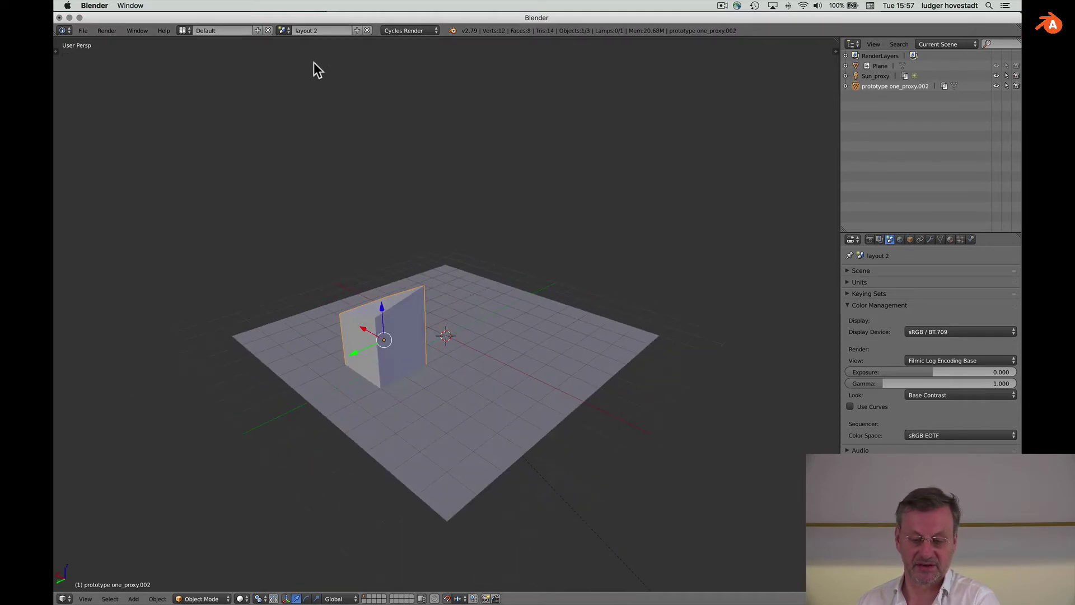
pyautogui.click(283, 30)
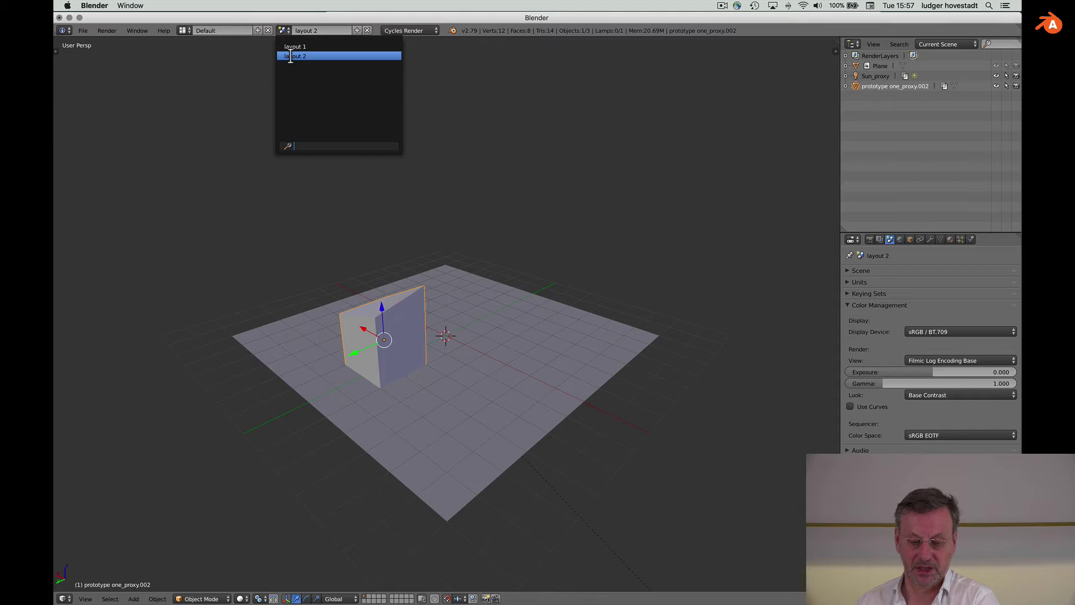
pyautogui.click(295, 56)
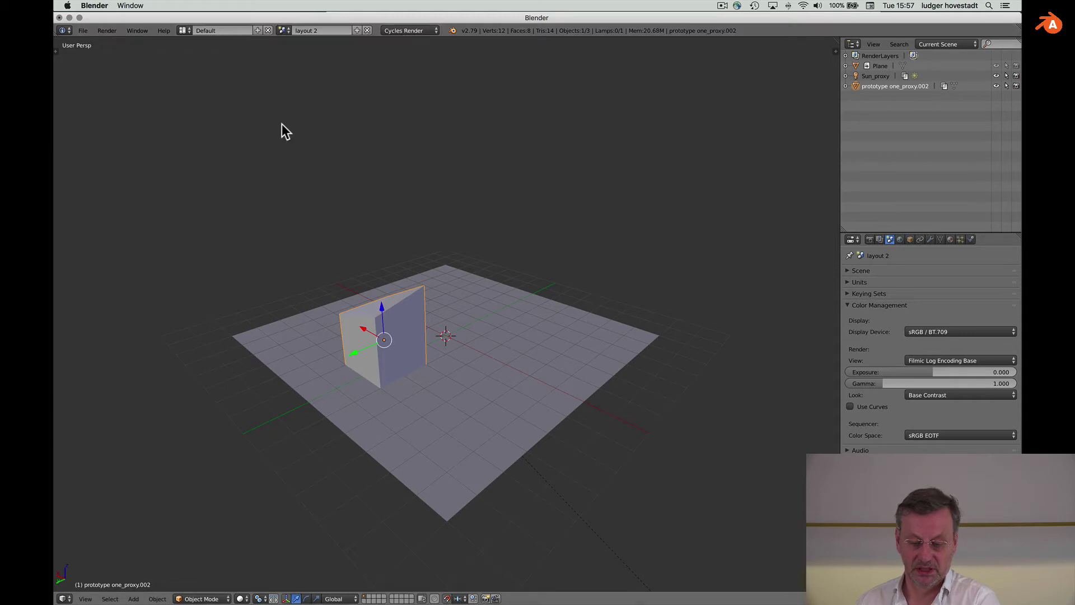
# - Preview layout 2 and layout 1 with Rendered viewport shading
pyautogui.click(241, 599)
pyautogui.click(256, 531)
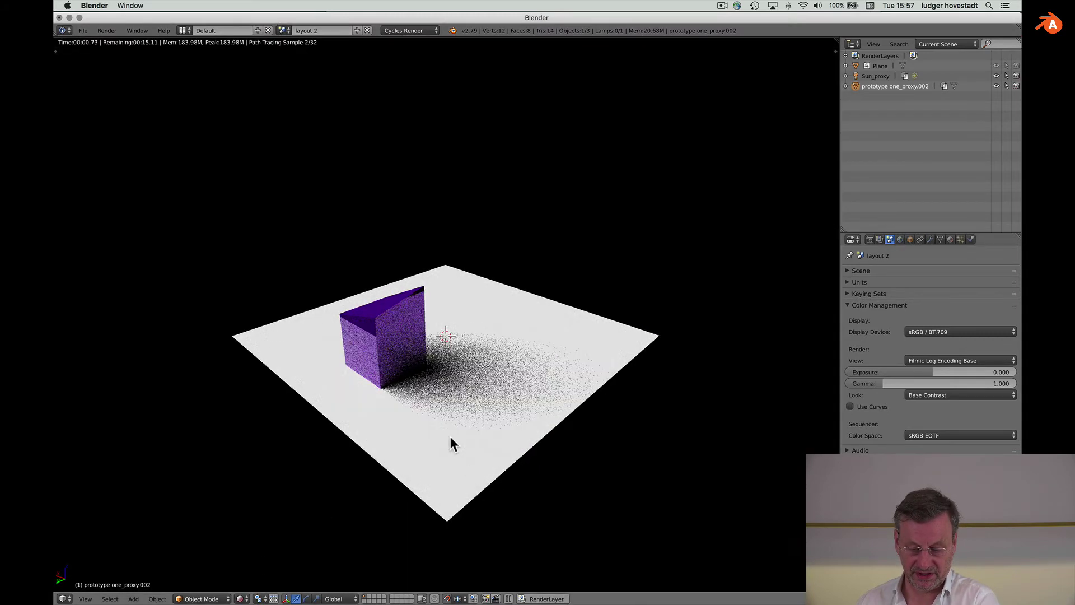
pyautogui.moveTo(365, 319); pyautogui.dragTo(366, 319, button='middle')
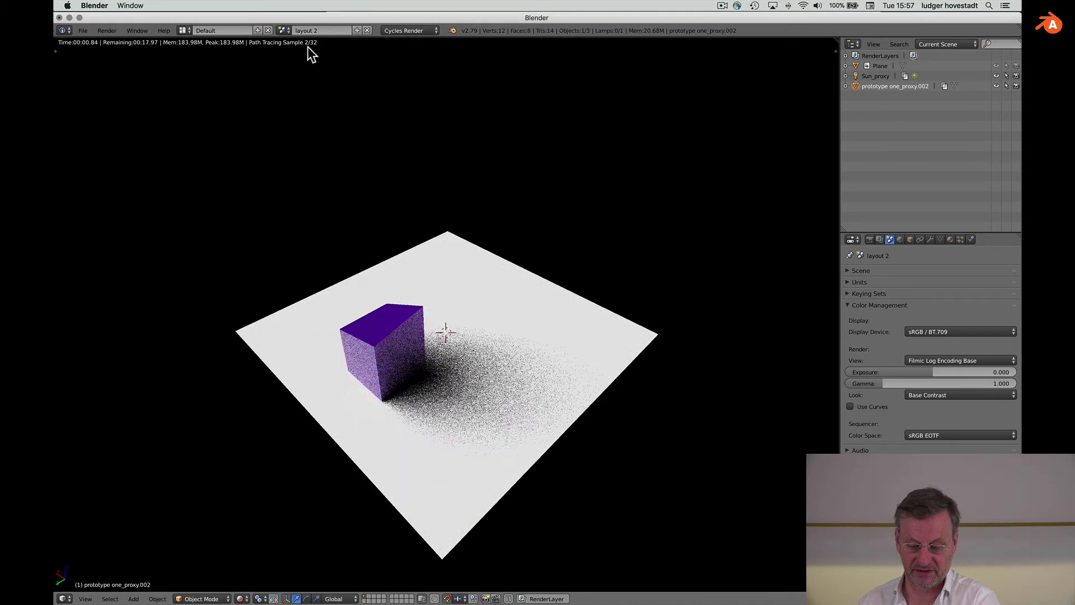
pyautogui.click(283, 29)
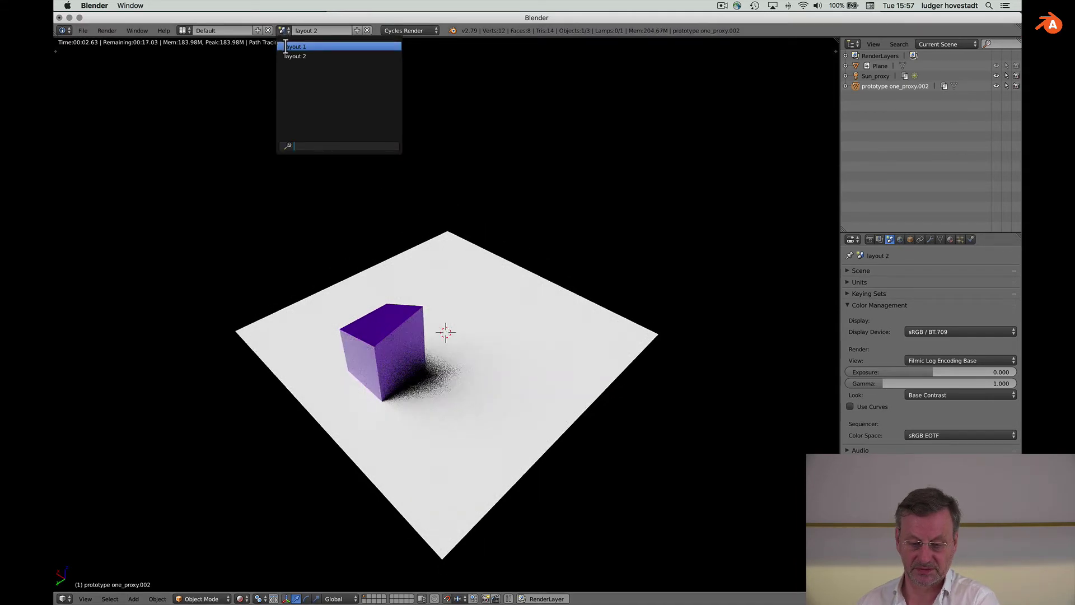
pyautogui.click(294, 47)
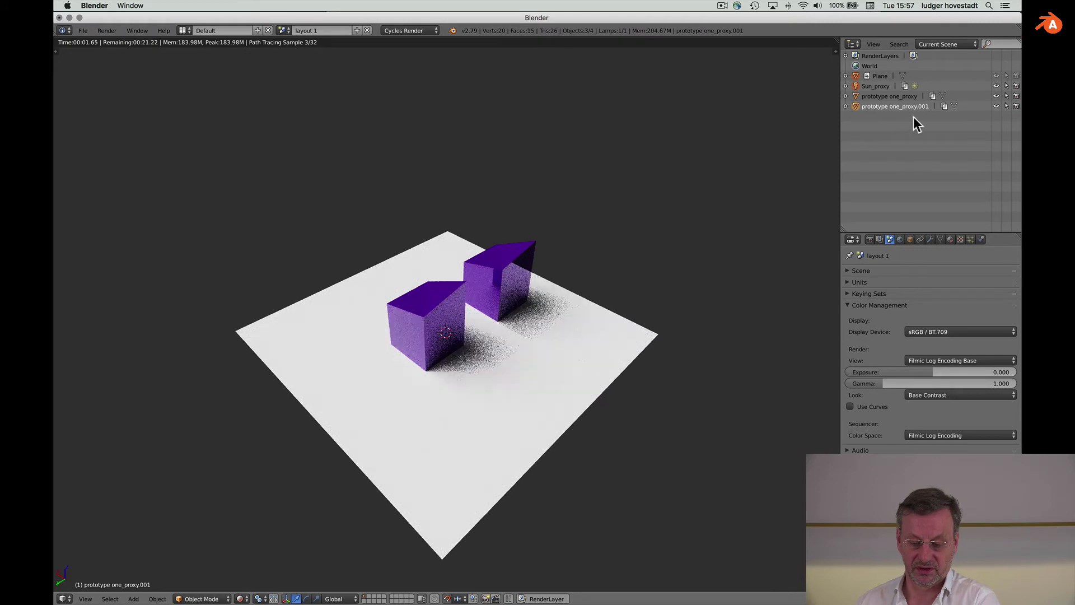
# - Rotate the shared sun from the layout 1 scene to 54° around Y and 72.1° around Z
pyautogui.click(857, 86)
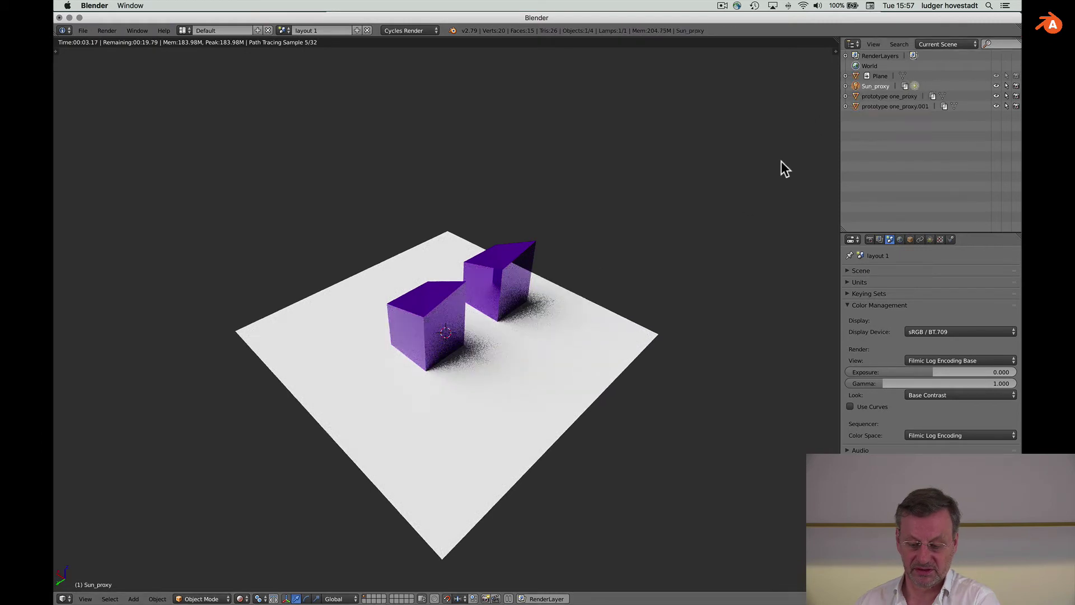
pyautogui.press('n')
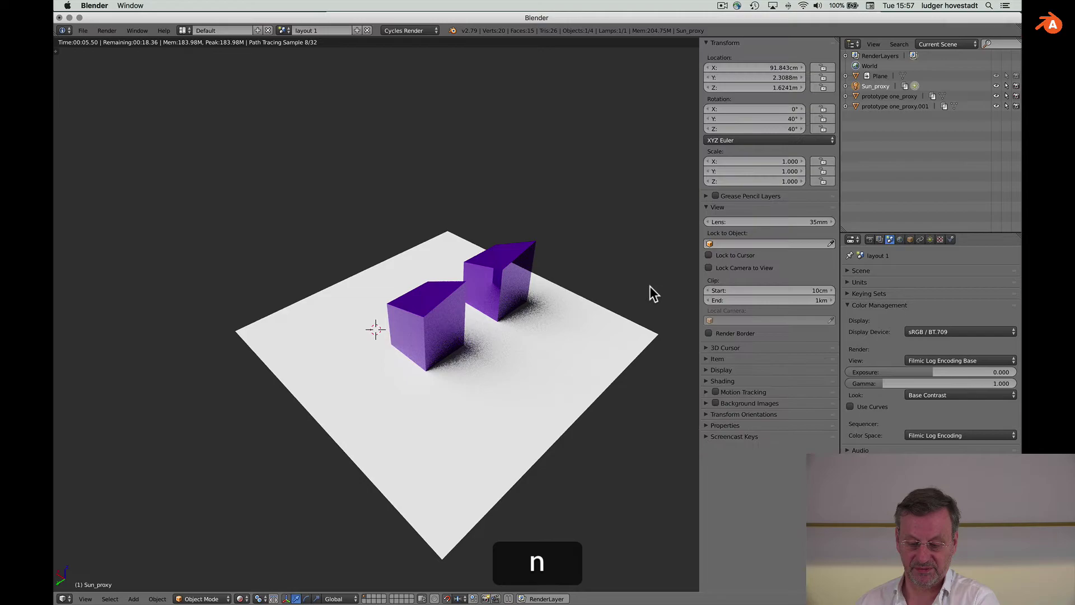
pyautogui.moveTo(754, 118); pyautogui.dragTo(777, 119)
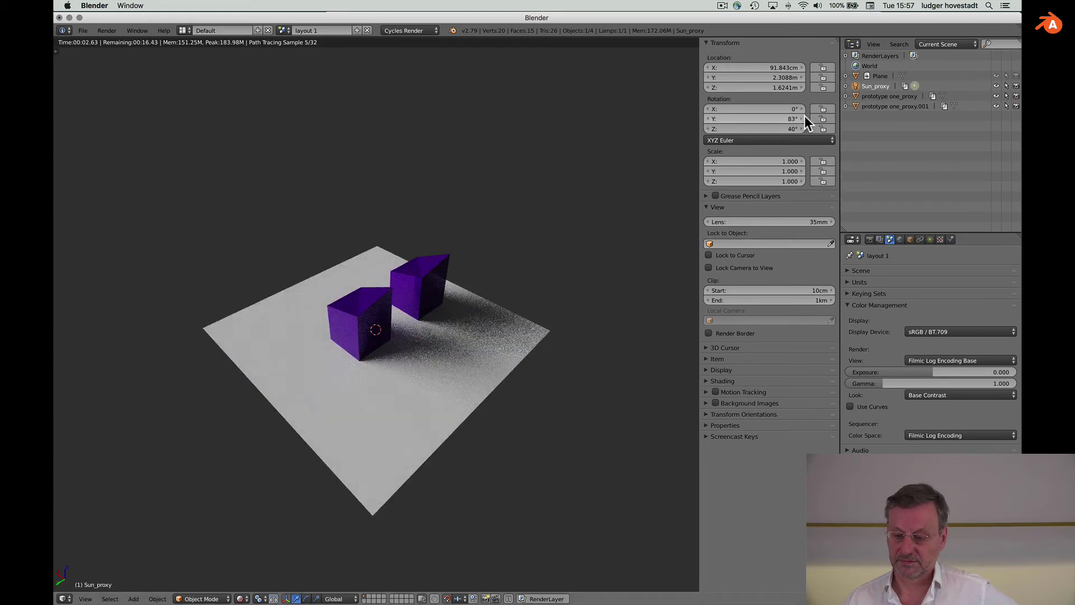
pyautogui.moveTo(805, 117); pyautogui.dragTo(752, 117)
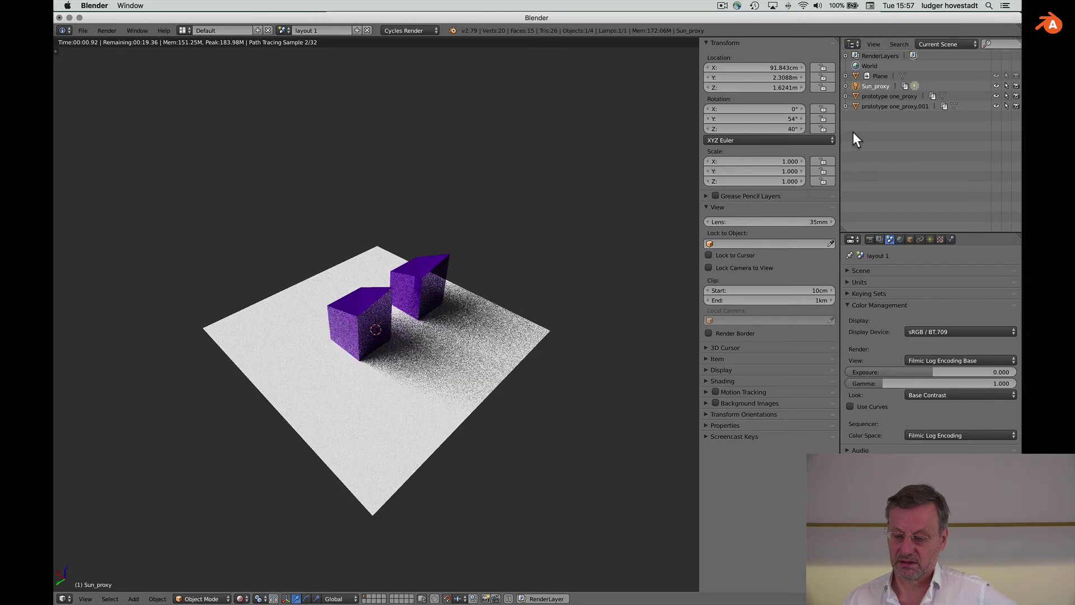
pyautogui.moveTo(753, 129); pyautogui.dragTo(810, 129)
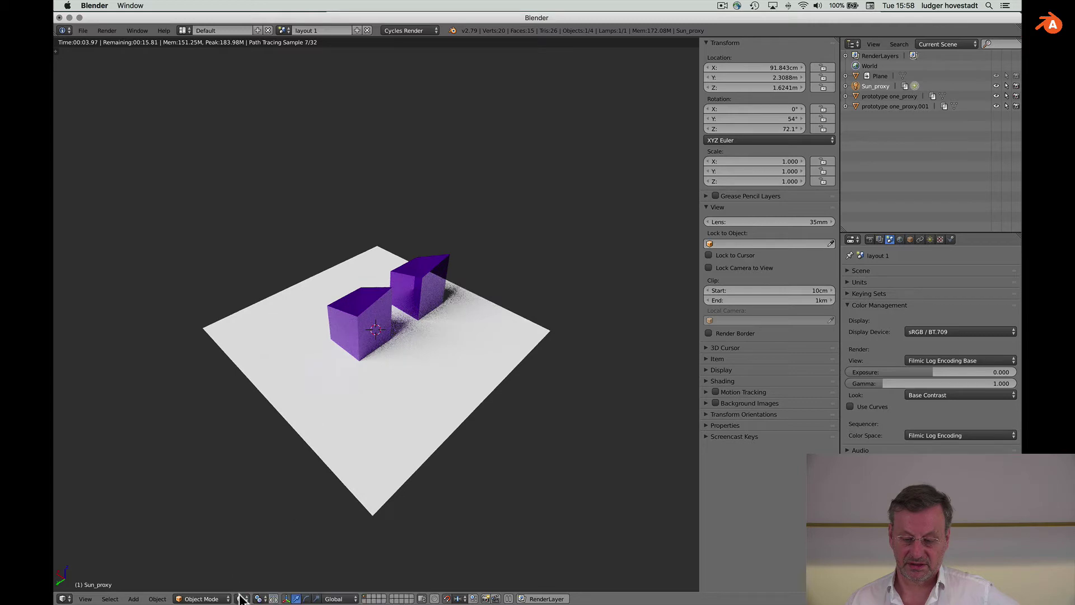
# - Switch to layout 2 and set the shared sun's Y and Z rotation both to 40°
pyautogui.click(283, 30)
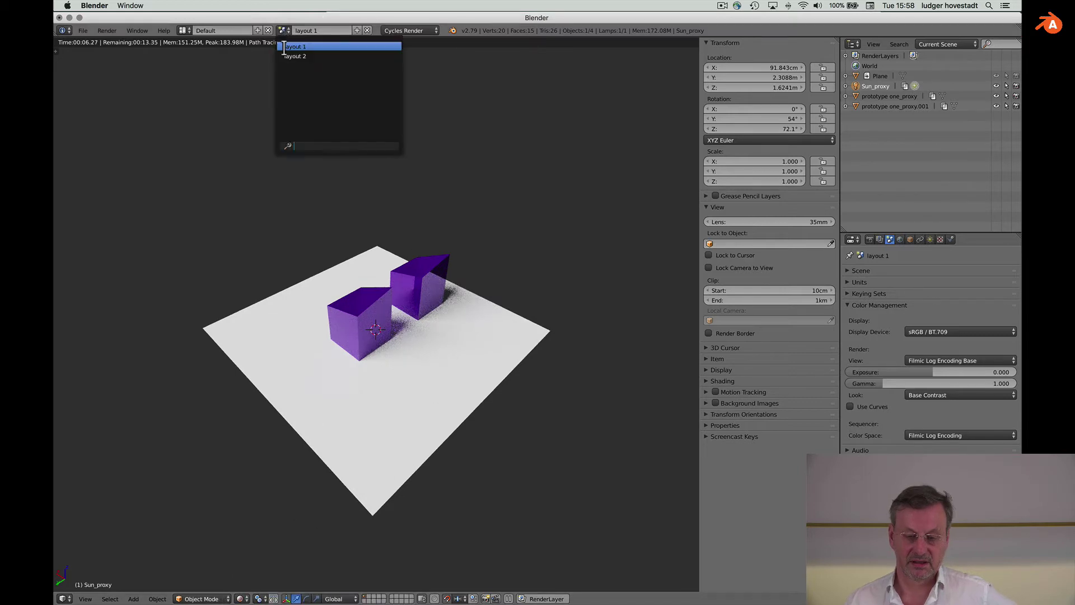
pyautogui.click(287, 56)
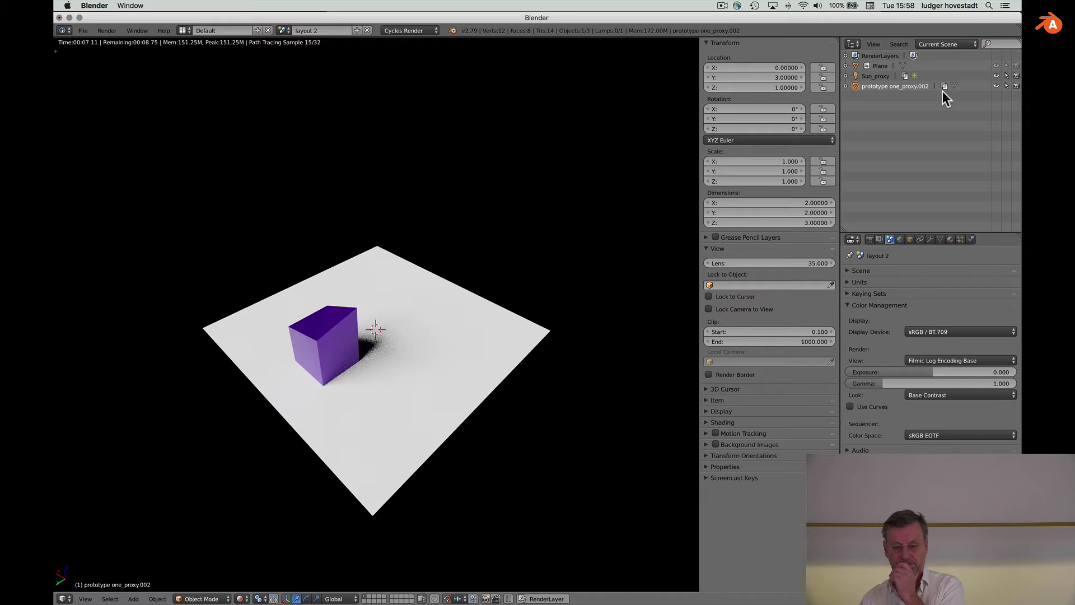
pyautogui.click(883, 72)
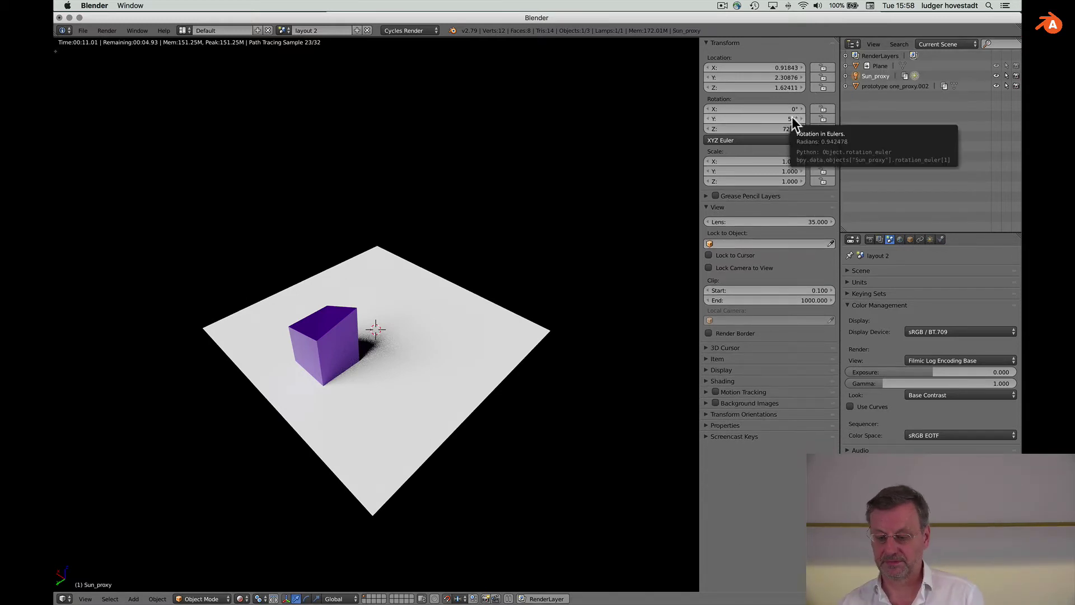
pyautogui.moveTo(791, 118); pyautogui.dragTo(791, 128)
pyautogui.write('49')
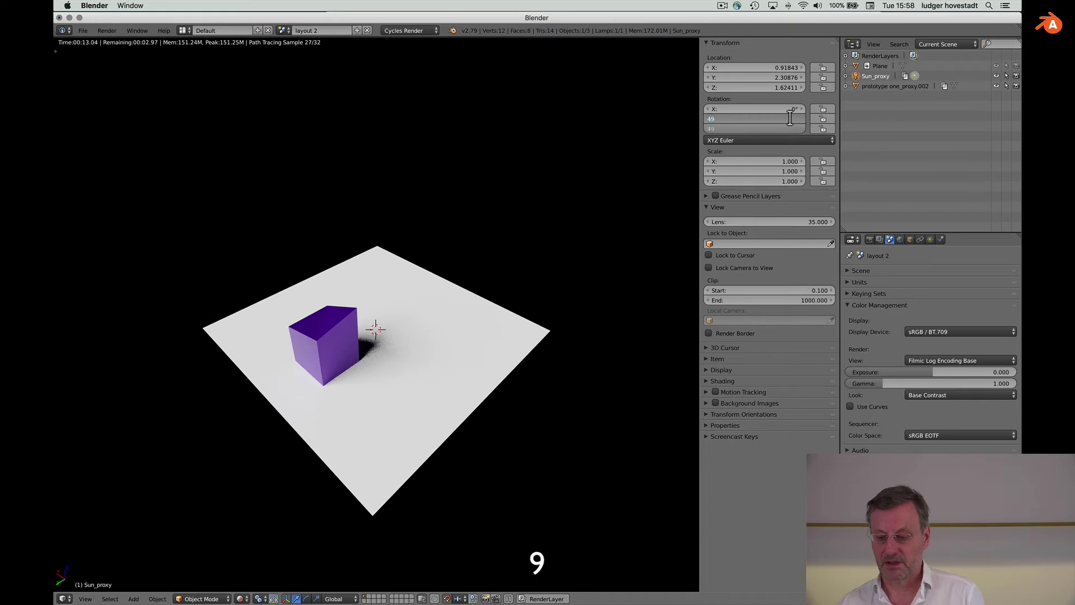
pyautogui.press('BackSpace')
pyautogui.write('0')
pyautogui.press('Return')
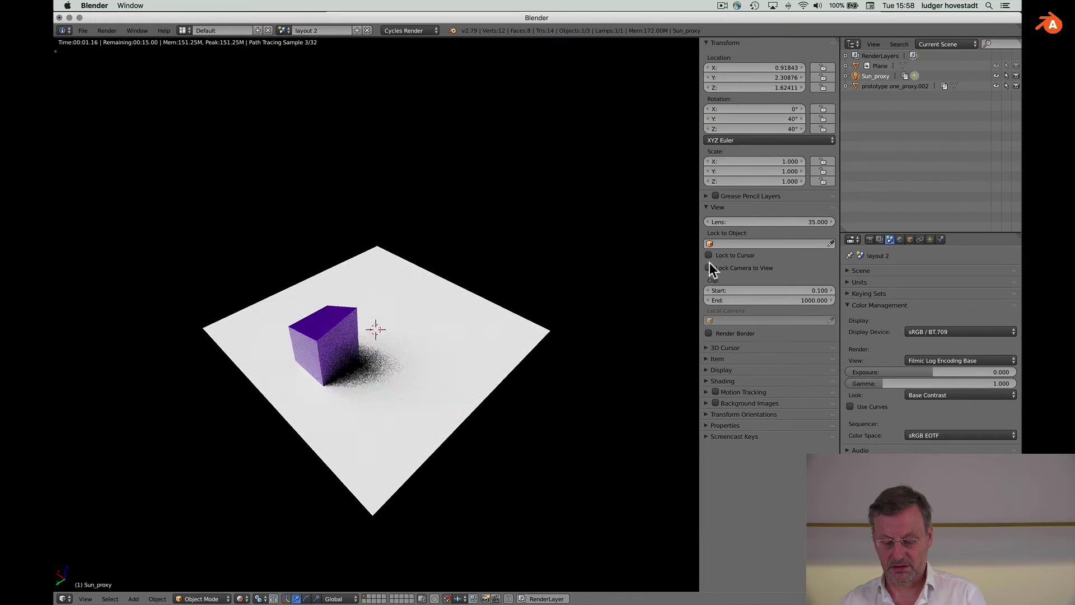
# - Set the viewport shading to Material and link the prototype three object from A32.blend into layout 2
pyautogui.click(242, 598)
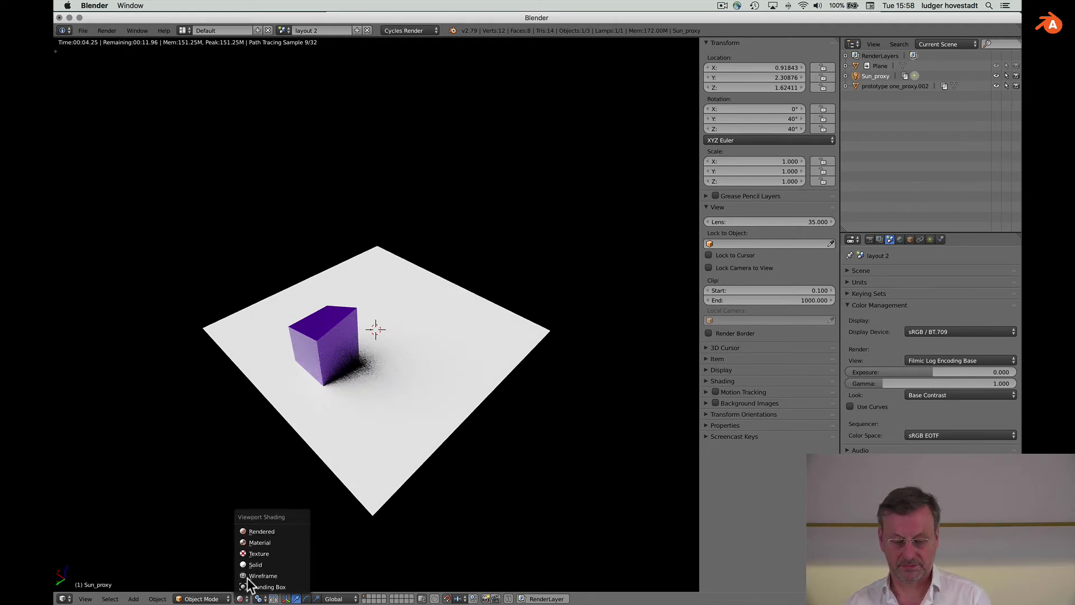
pyautogui.click(247, 542)
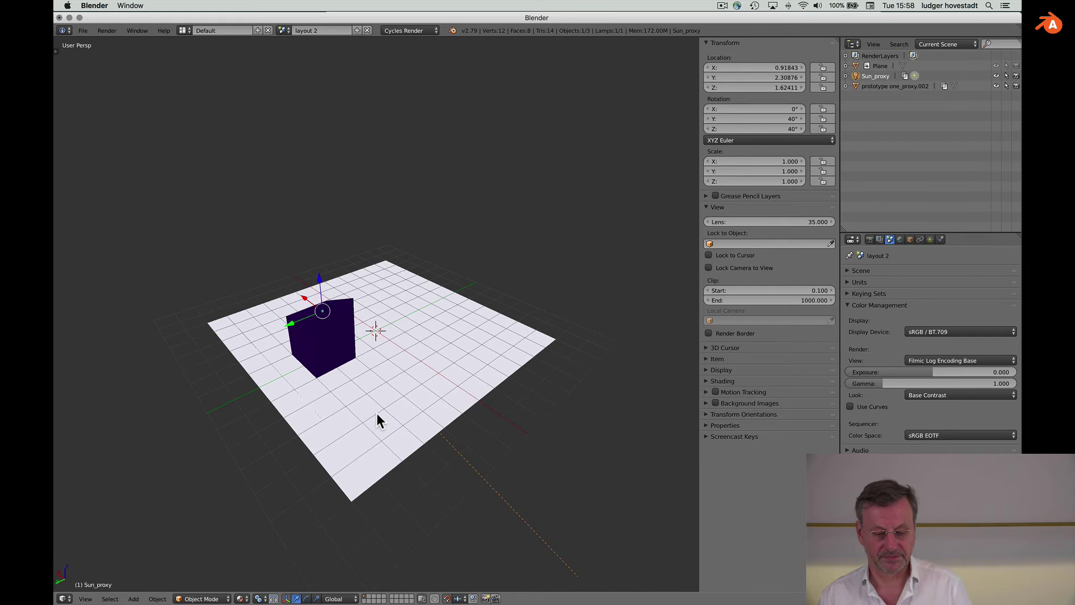
pyautogui.click(83, 30)
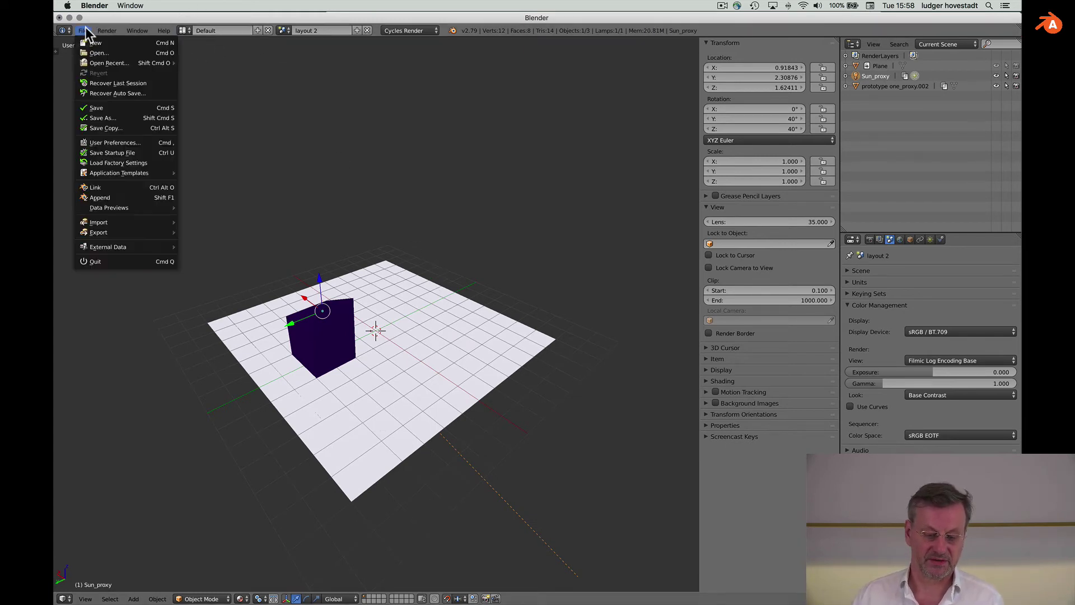
pyautogui.click(113, 188)
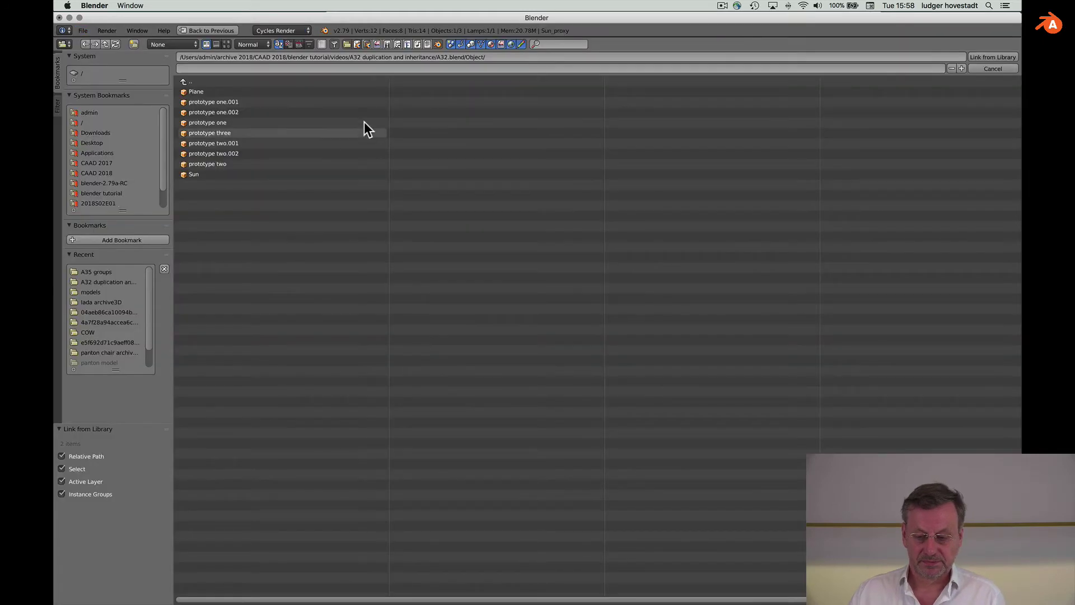
pyautogui.doubleClick(195, 133)
pyautogui.hscroll(-5, 429, 288)
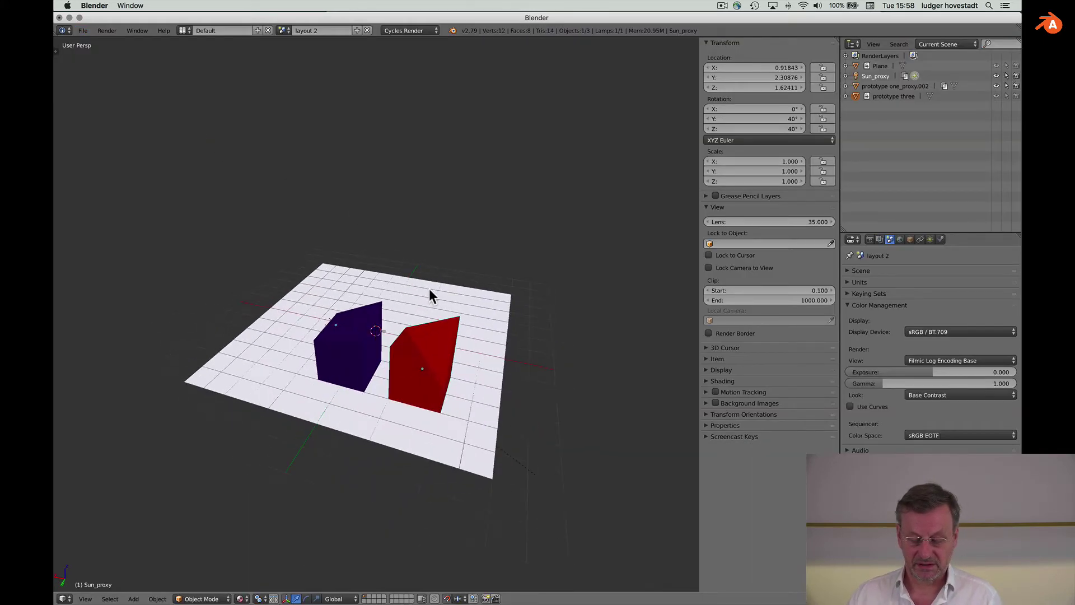
# - Make a local proxy of the linked prototype three house in layout 2
pyautogui.keyDown('super'); pyautogui.click(428, 357); pyautogui.keyUp('super')
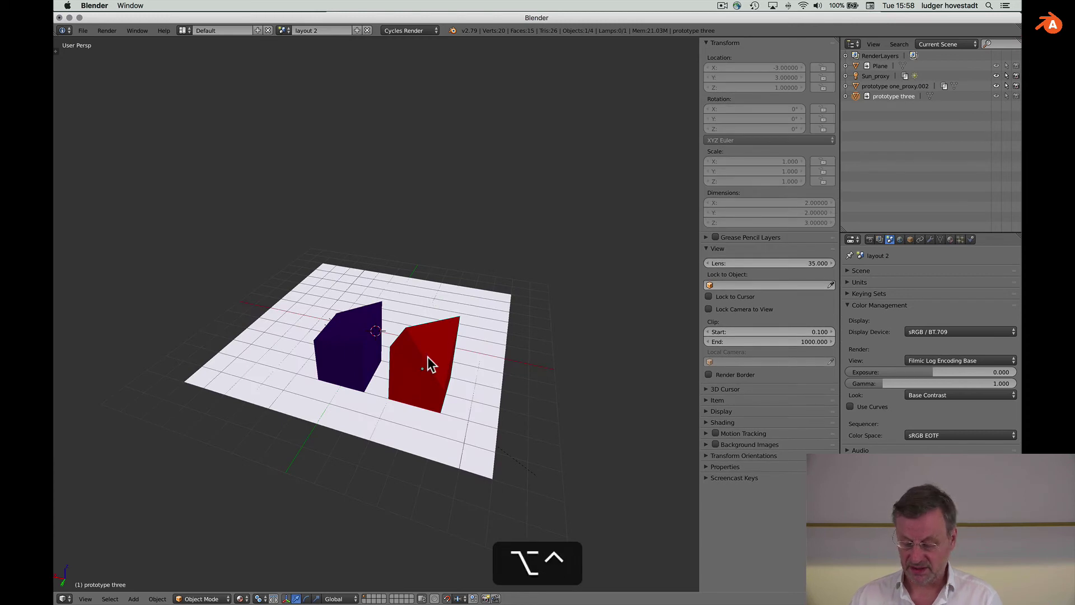
pyautogui.hotkey('ctrl', 'alt', 'p')
pyautogui.click(430, 362)
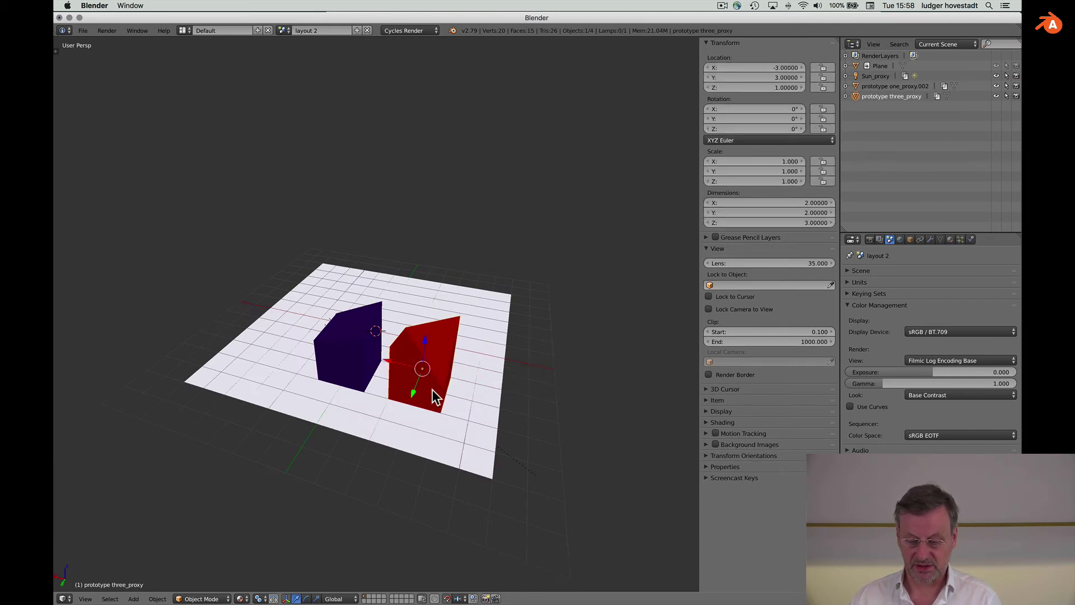
# - Make a linked duplicate of the red prototype three house and move it -4 units along Y
pyautogui.hscroll(5, 430, 389)
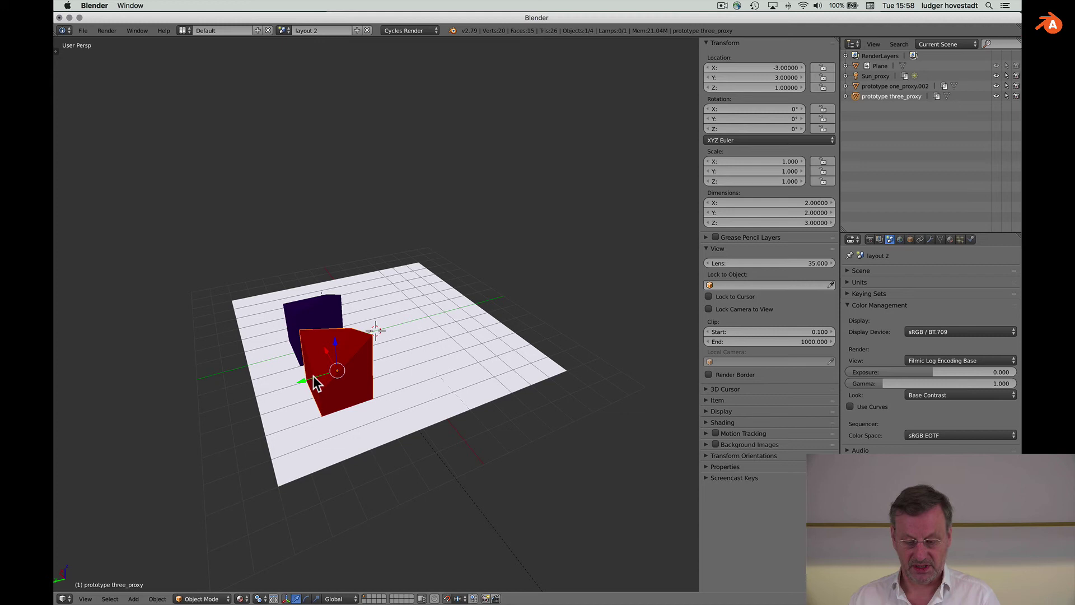
pyautogui.hotkey('alt', 'd')
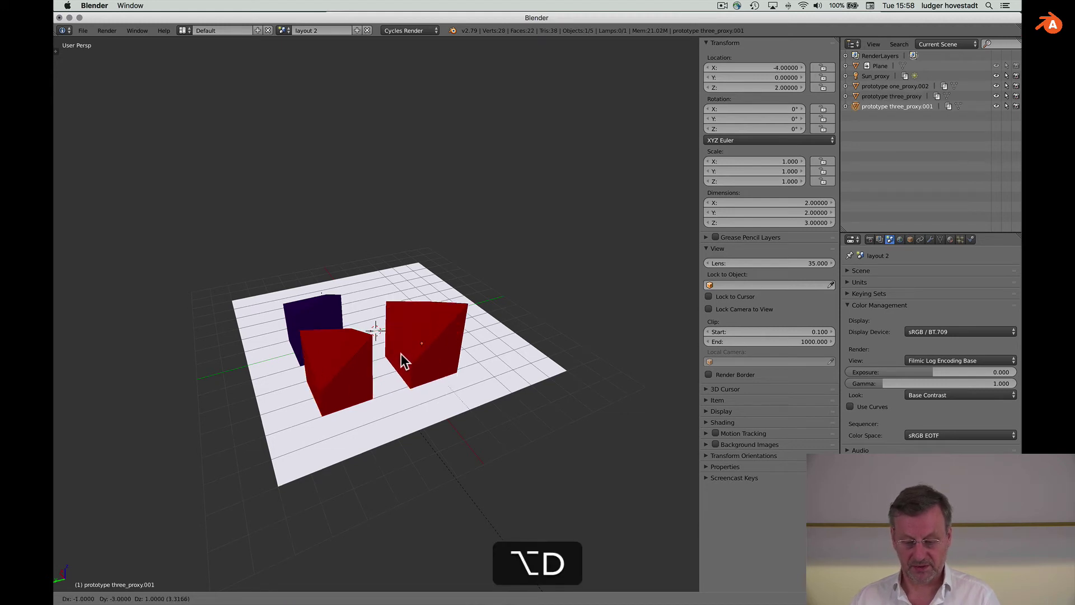
pyautogui.press('y')
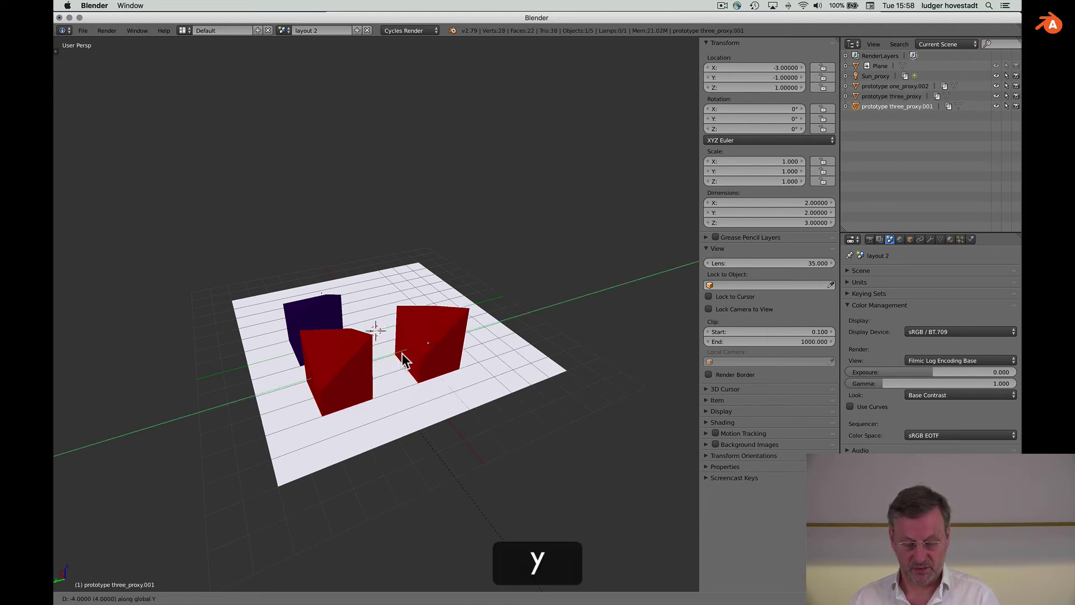
pyautogui.click(404, 353)
# - Switch to layout 1 and back to layout 2 to compare the houses in the two scenes
pyautogui.hscroll(-5, 404, 353)
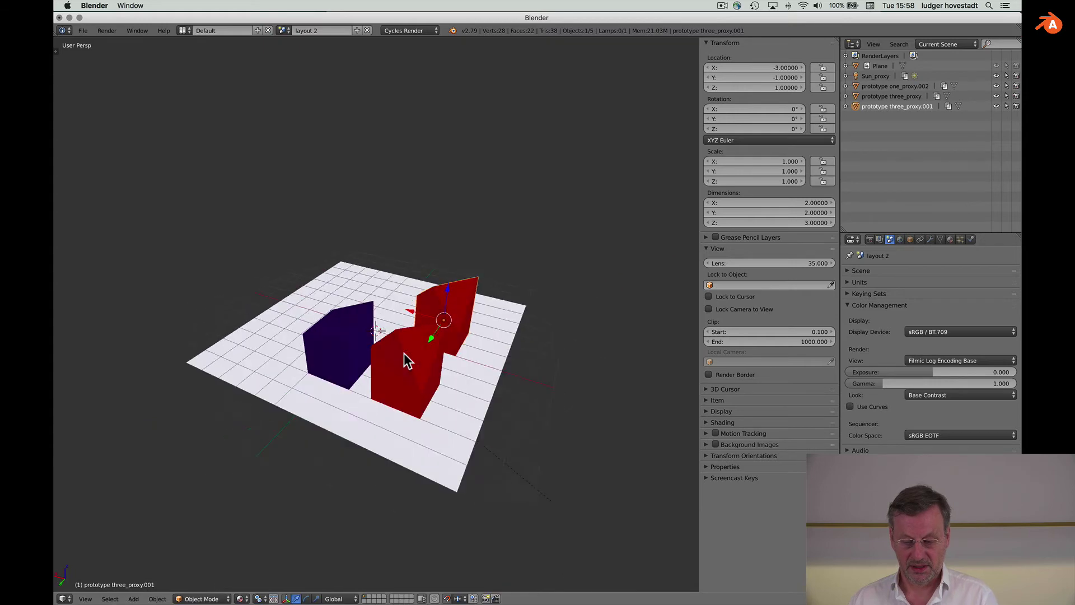
pyautogui.hscroll(-3, 404, 353)
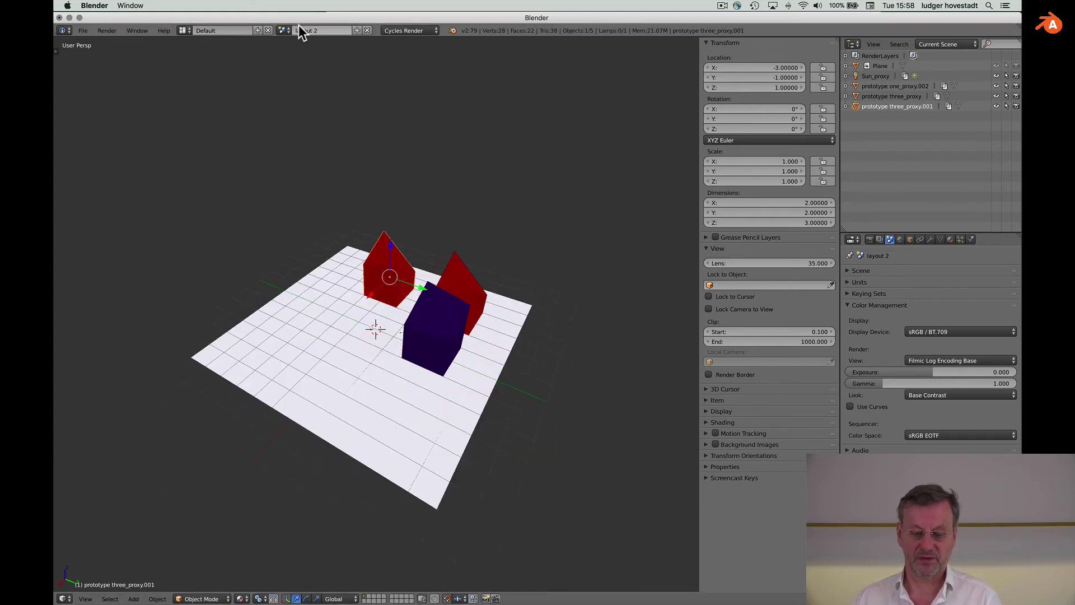
pyautogui.click(284, 30)
pyautogui.click(287, 43)
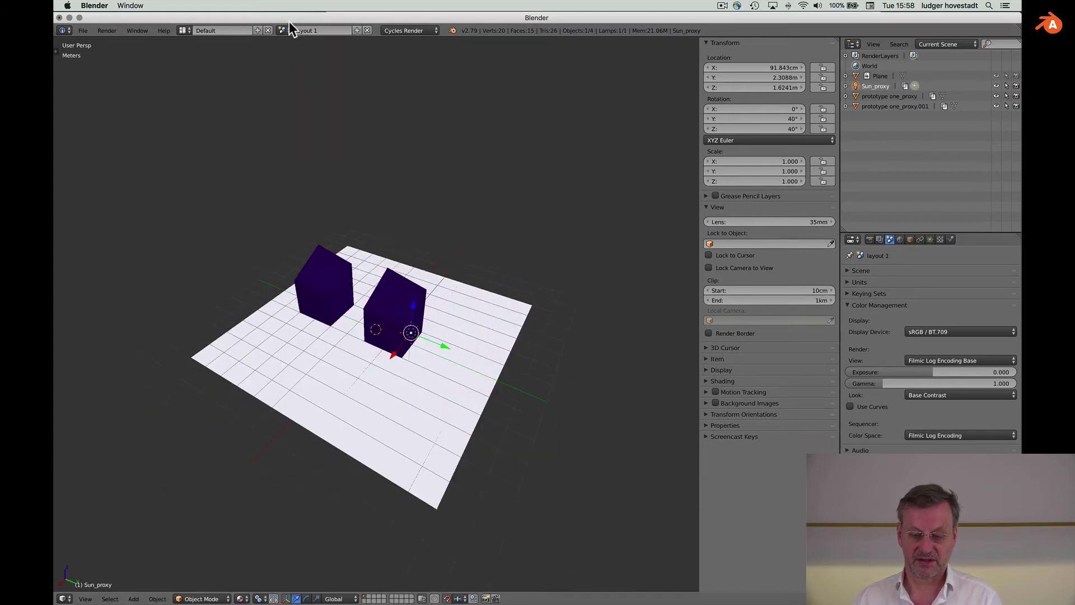
pyautogui.click(283, 30)
pyautogui.click(288, 56)
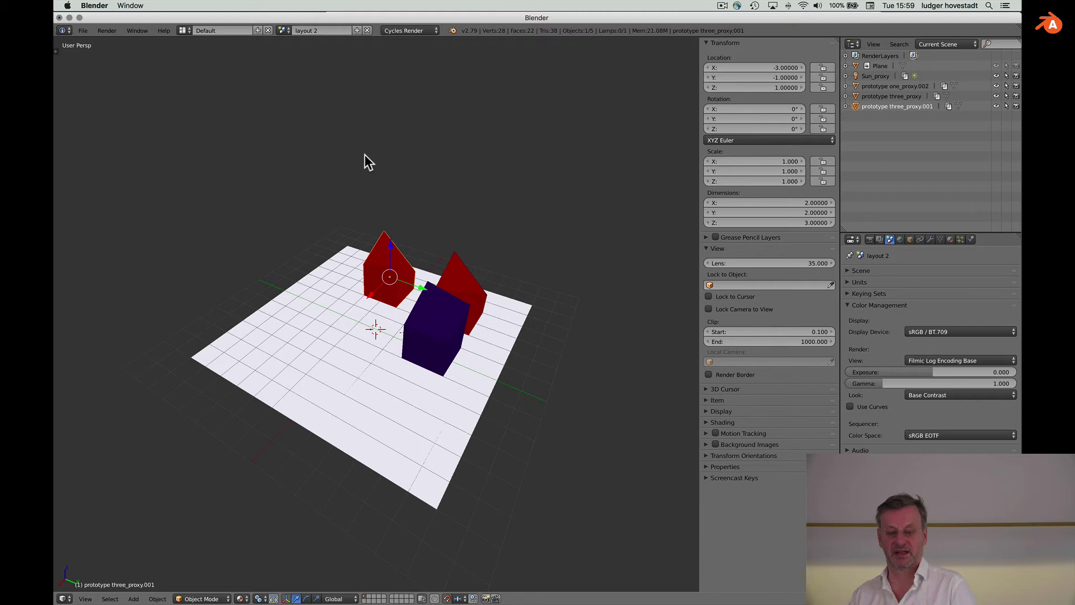
# - Try creating a new scene from layout 2 with Copy Settings, and delete that new scene
pyautogui.scroll(-3, 364, 155)
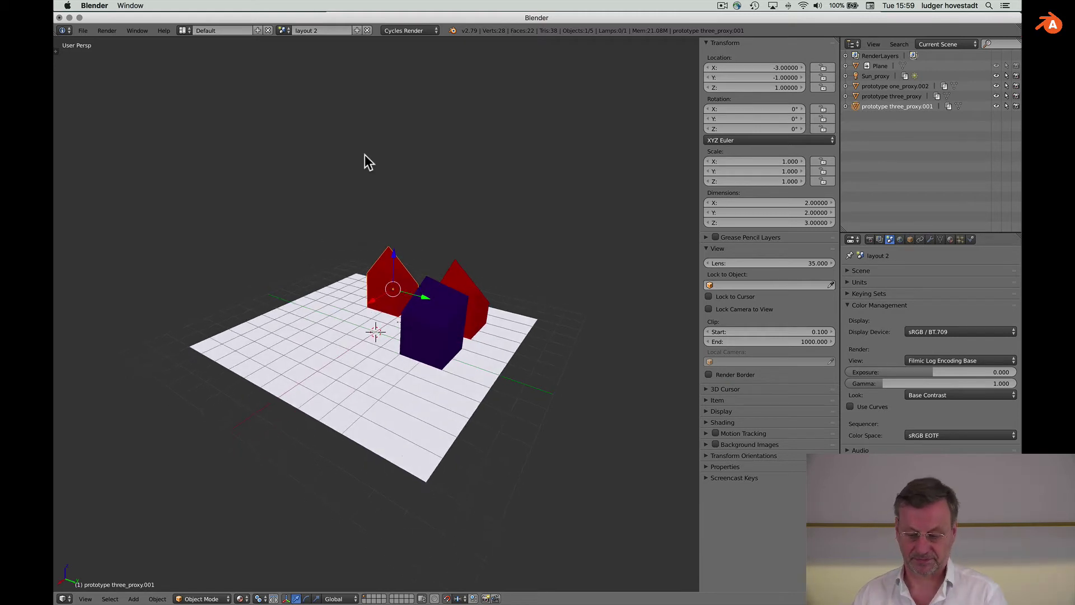
pyautogui.hscroll(-1, 365, 154)
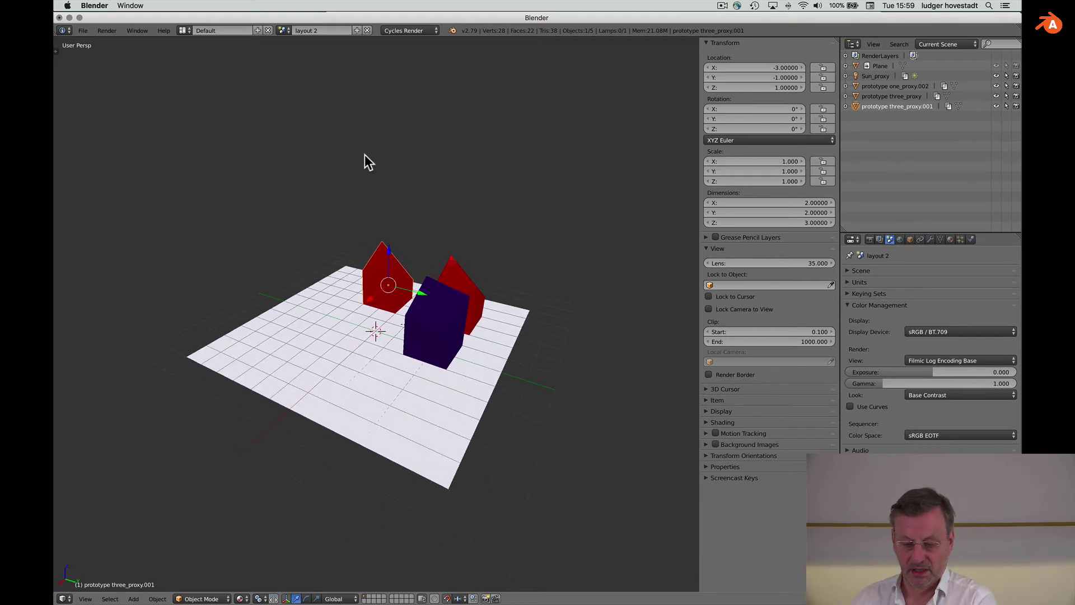
pyautogui.hscroll(-4, 365, 155)
pyautogui.hscroll(-6, 364, 155)
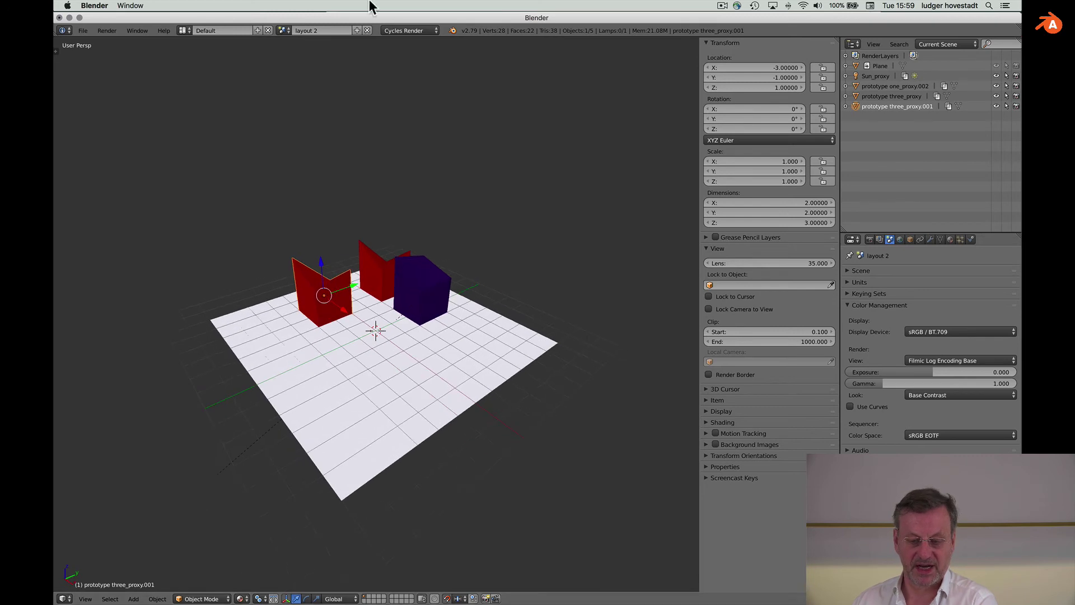
pyautogui.click(357, 29)
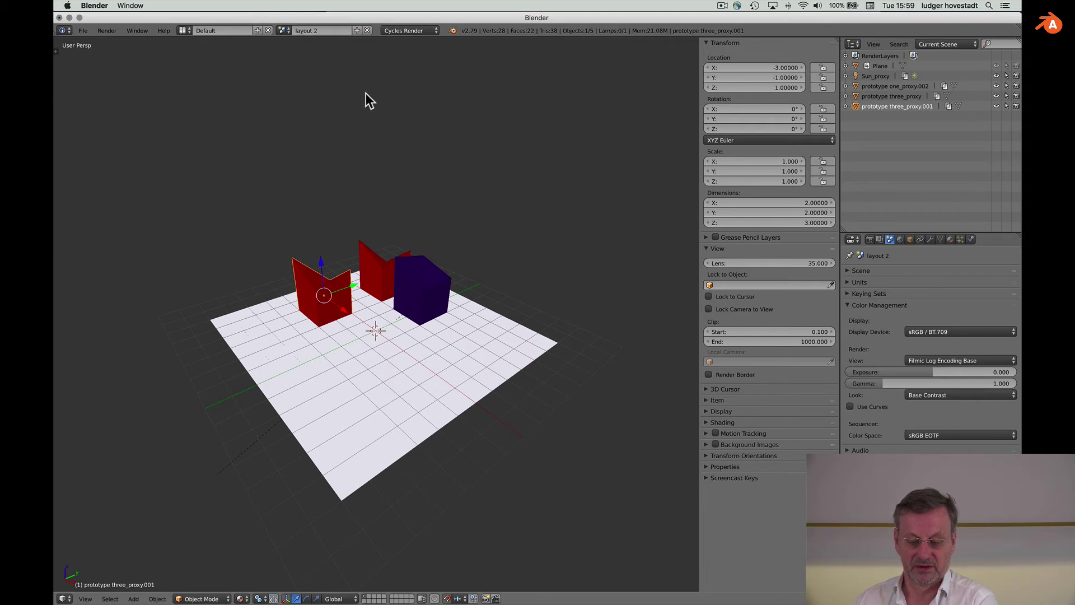
pyautogui.scroll(2, 365, 93)
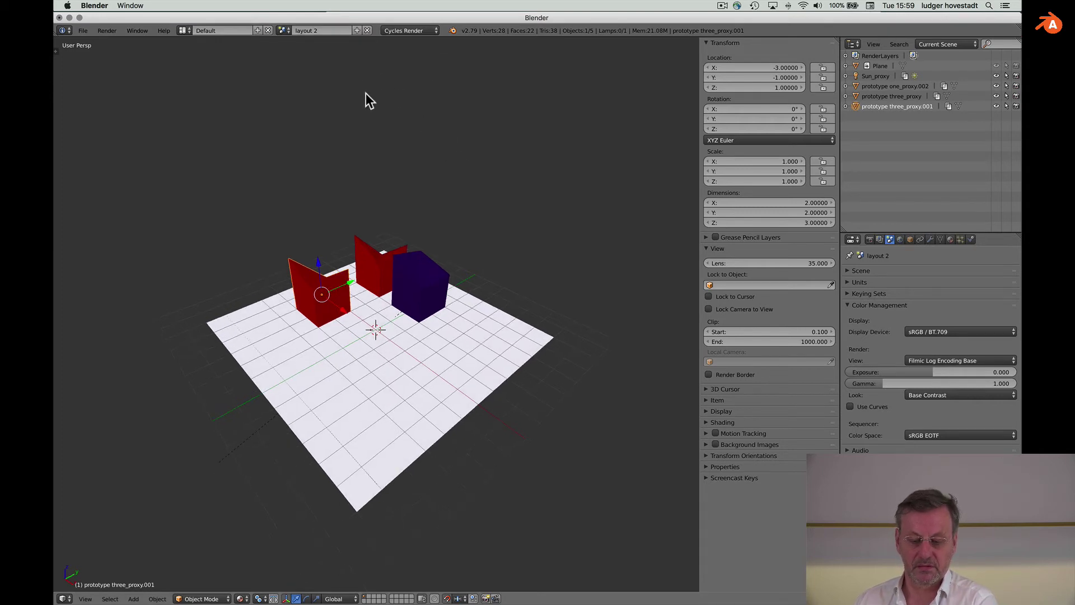
pyautogui.click(358, 30)
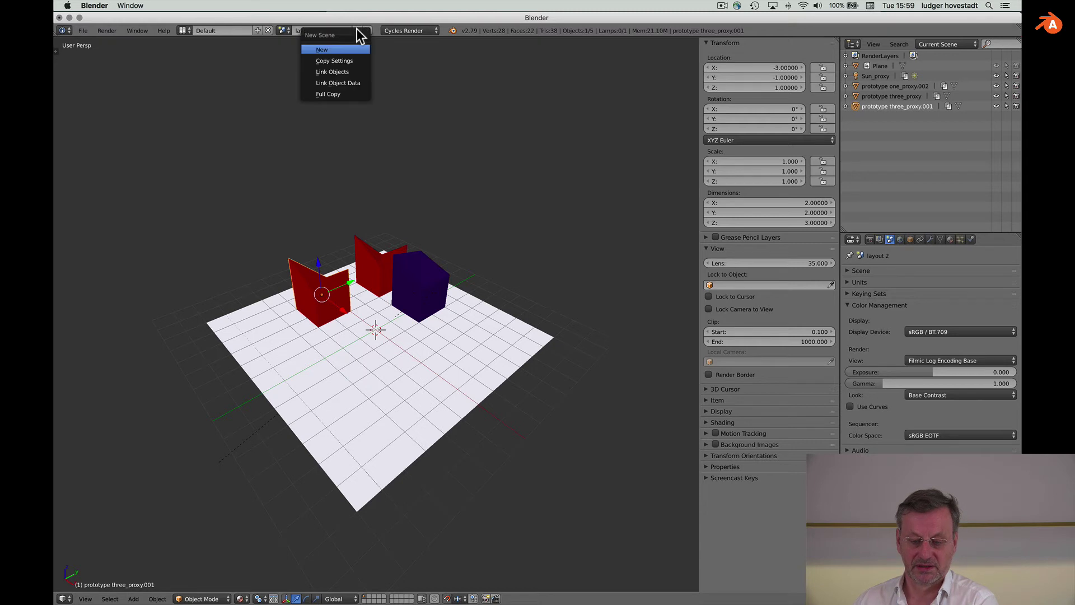
pyautogui.click(351, 60)
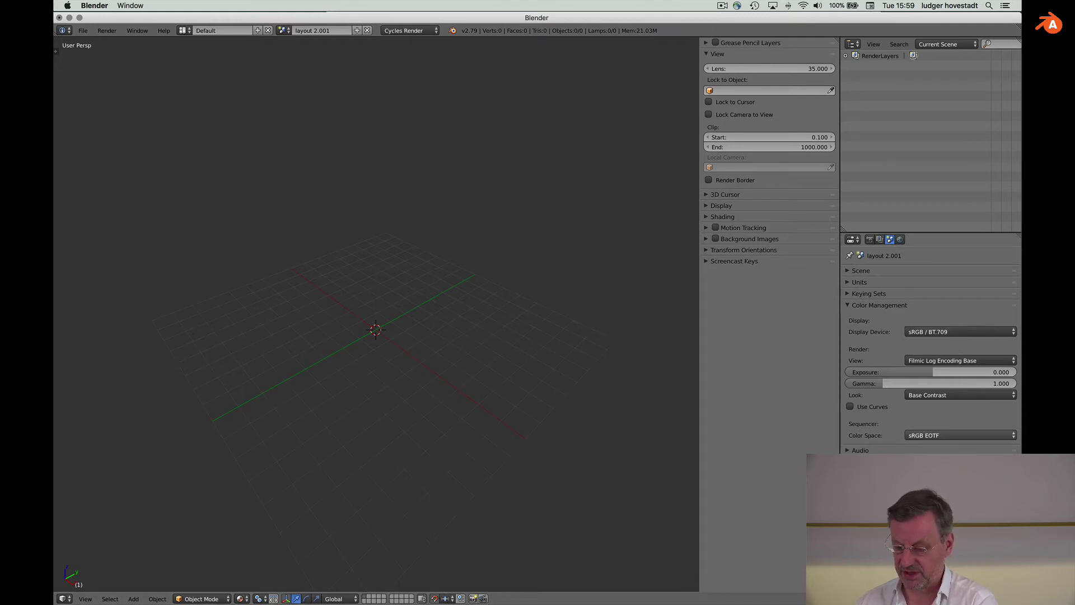
pyautogui.click(368, 30)
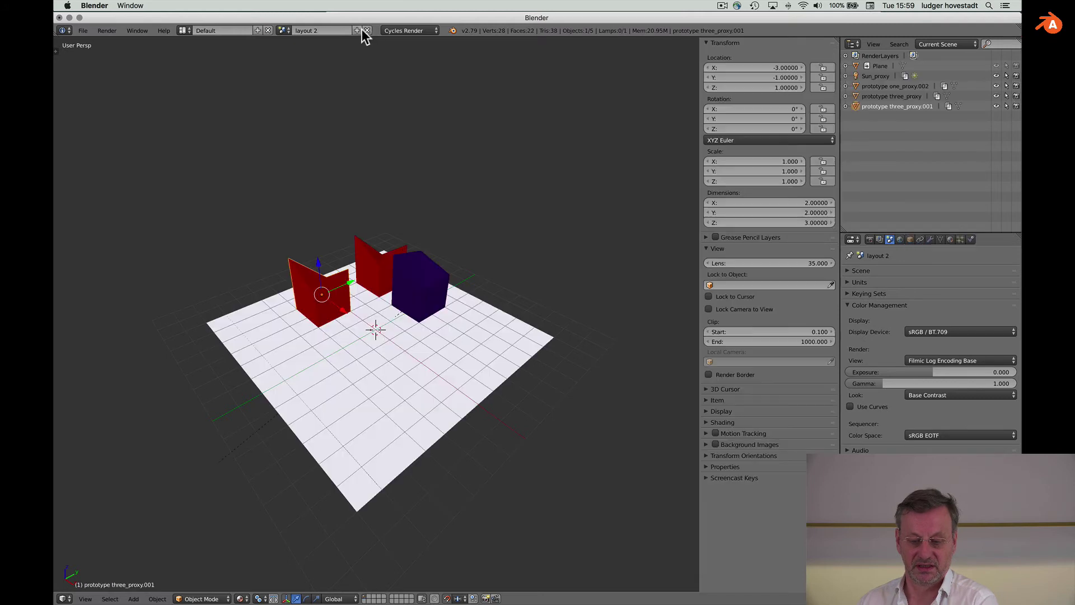
# - Create a new scene from layout 2 using the Link Objects option
pyautogui.click(358, 30)
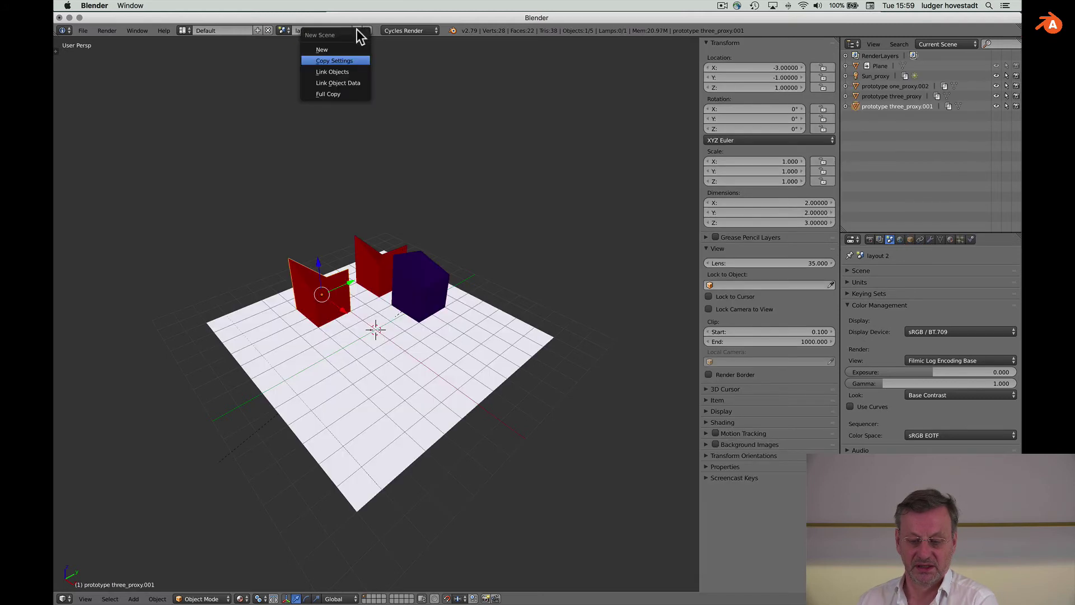
pyautogui.click(353, 71)
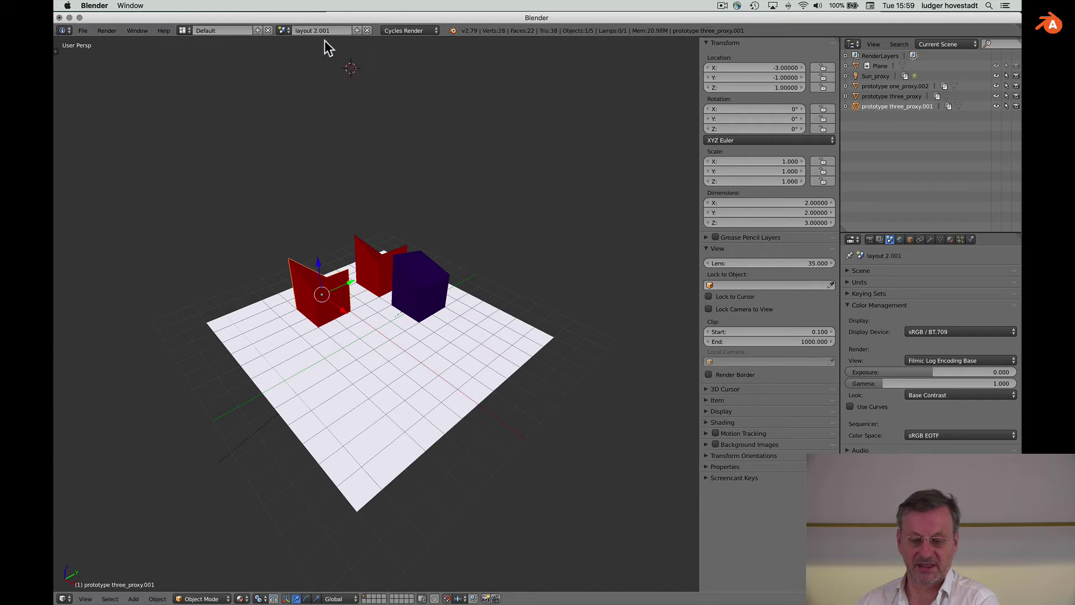
pyautogui.scroll(-5, 412, 254)
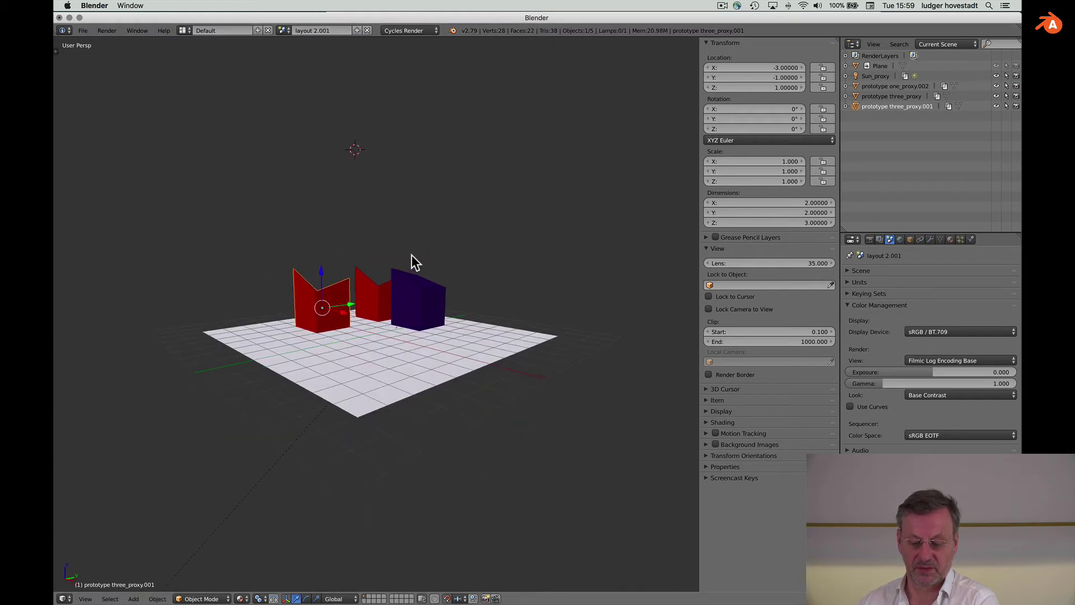
pyautogui.scroll(2, 412, 254)
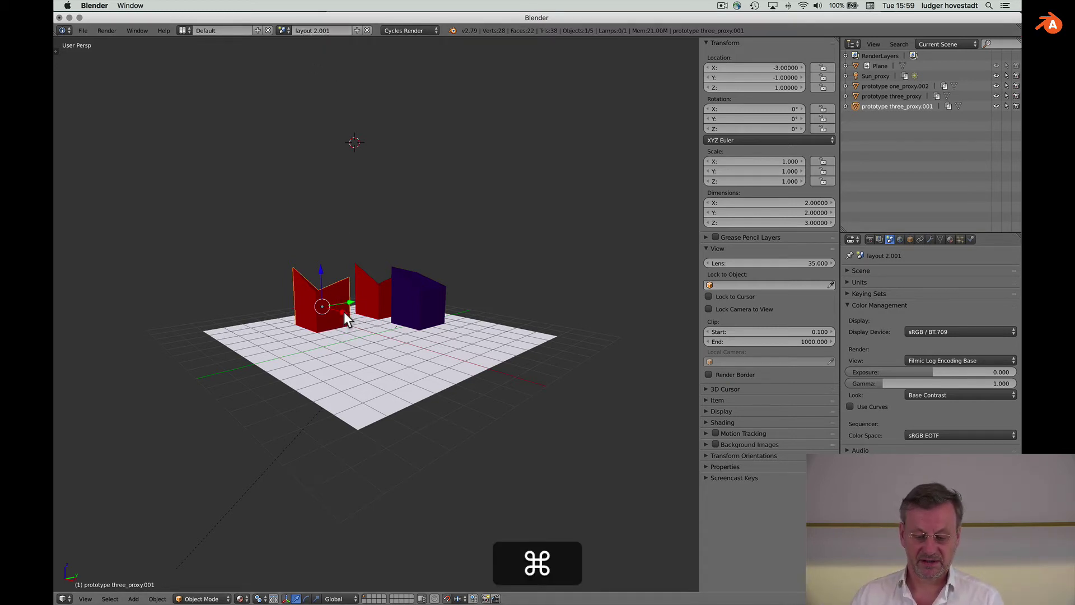
pyautogui.scroll(3, 344, 312)
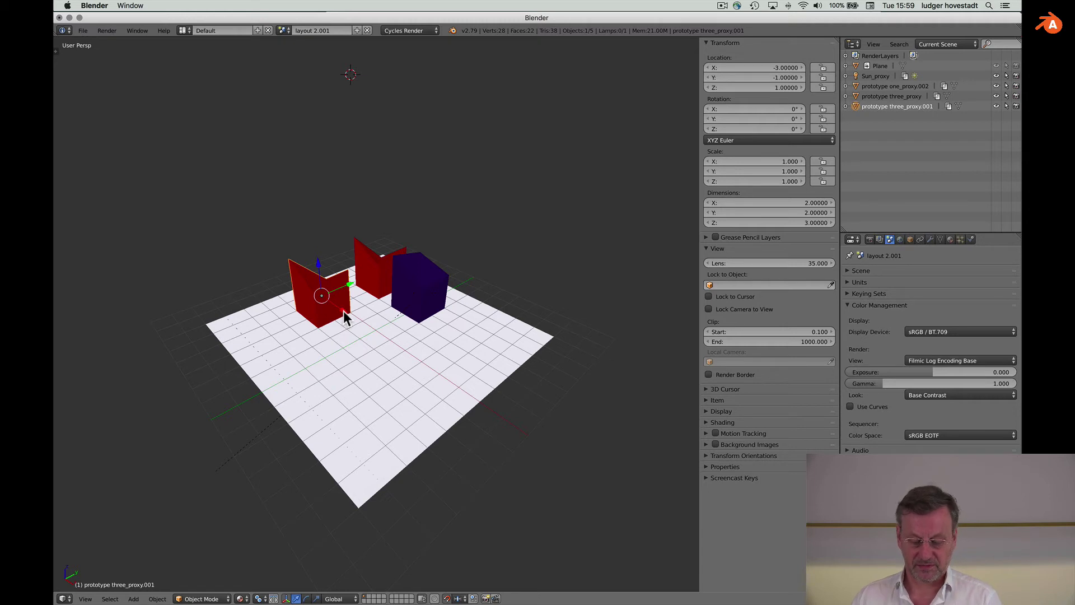
# - Move the duplicated red house in layout 2.001 along X to 3, and check its position in layout 2
pyautogui.press('g')
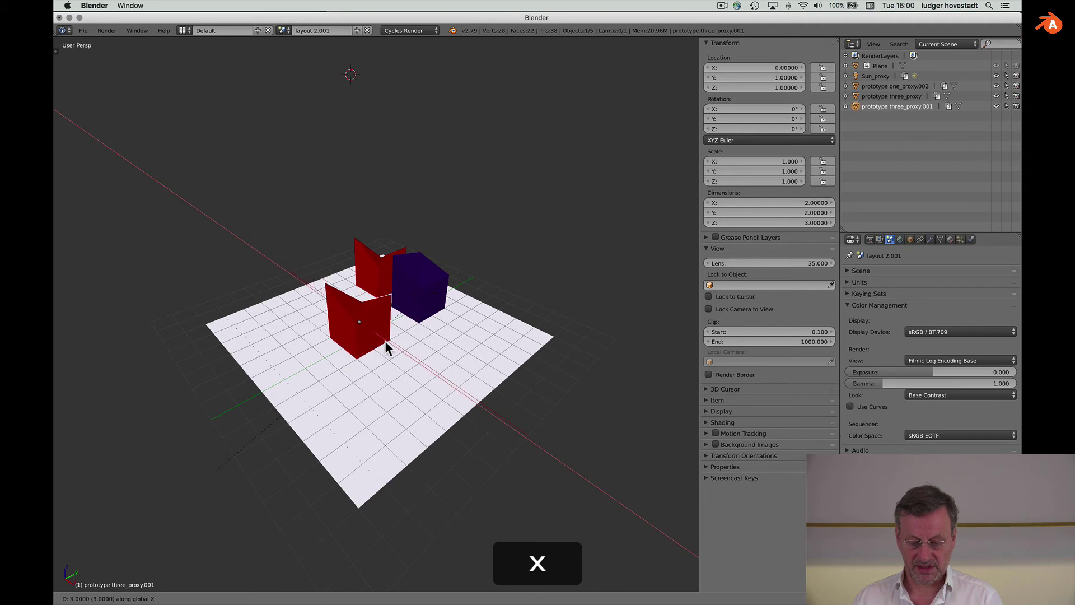
pyautogui.click(428, 381)
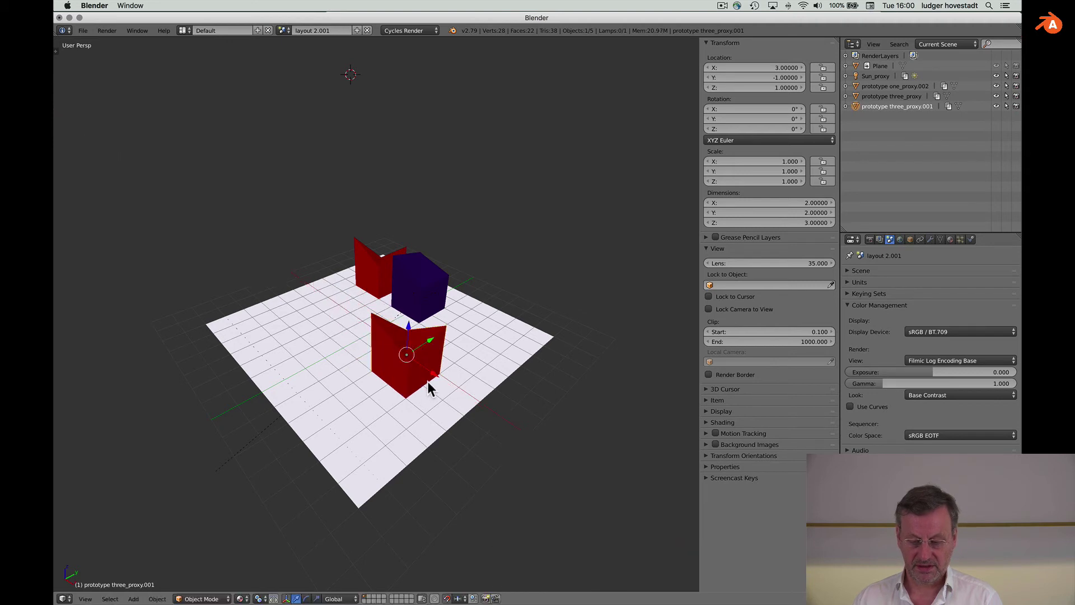
pyautogui.click(283, 31)
pyautogui.click(288, 54)
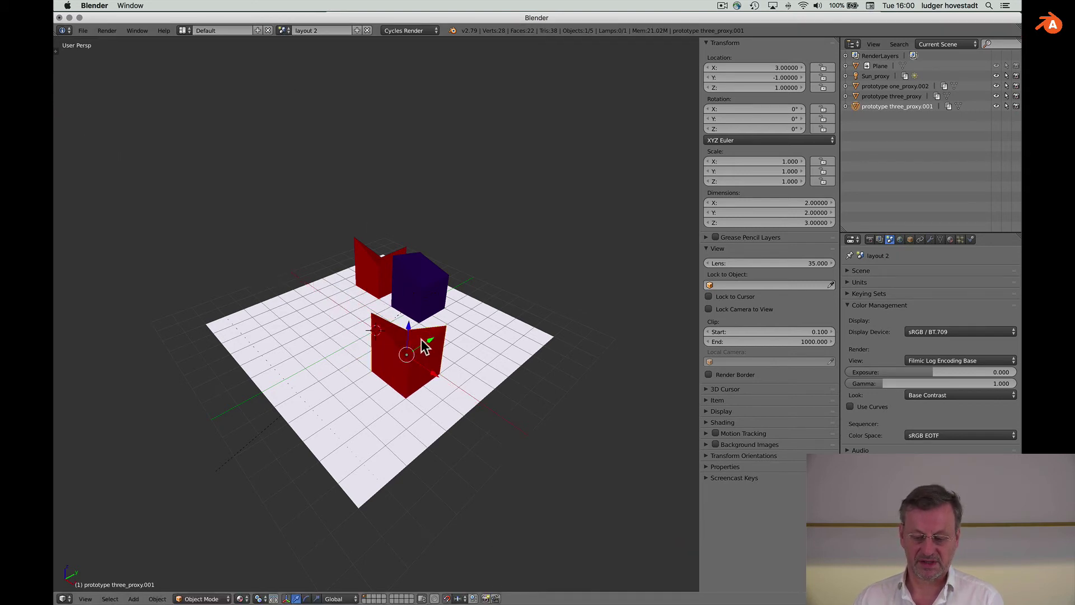
# - Return to layout 2.001 and move the duplicated red house along X to -3 and back to 3
pyautogui.press('super+z')
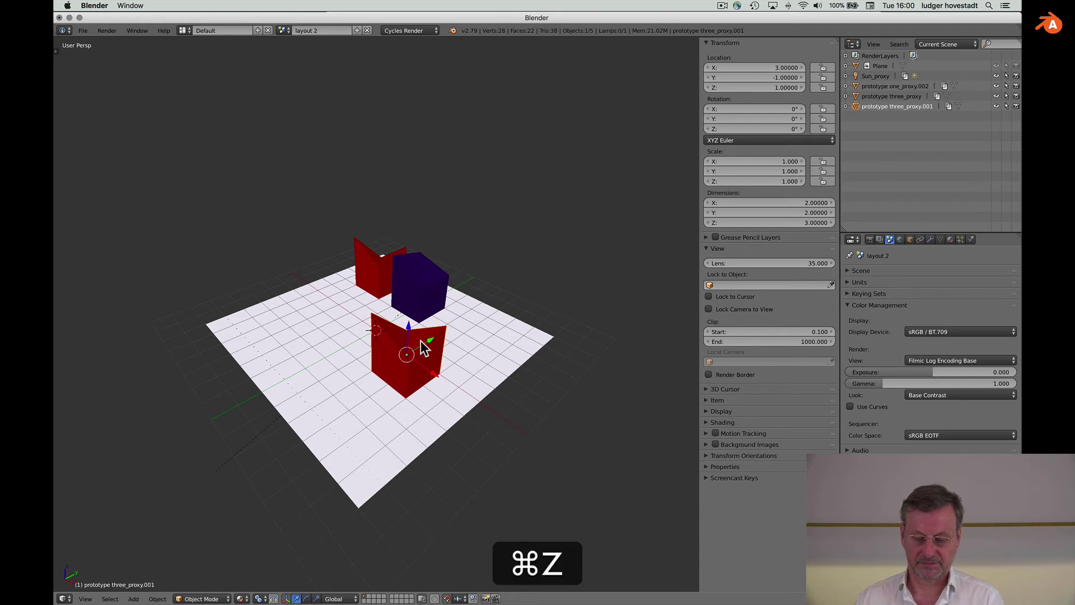
pyautogui.click(286, 32)
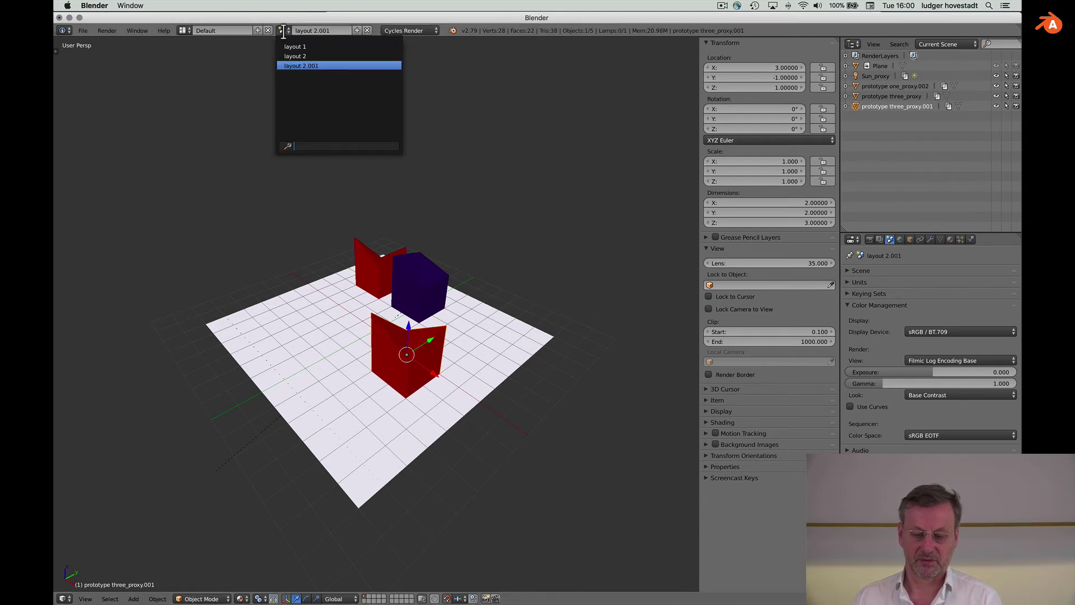
pyautogui.click(291, 65)
pyautogui.press('g')
pyautogui.press('x')
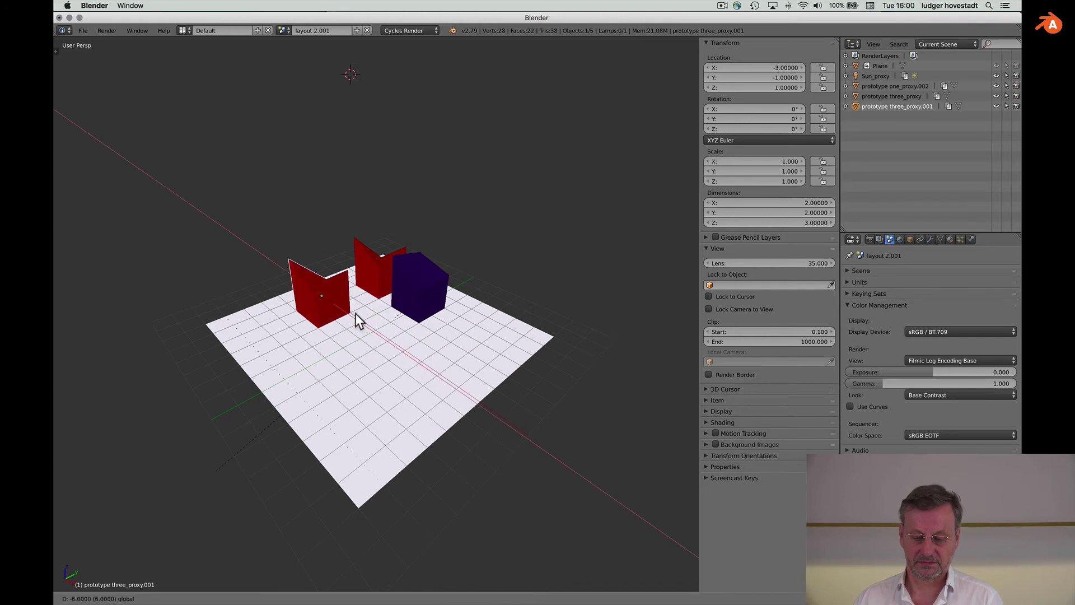
pyautogui.click(432, 379)
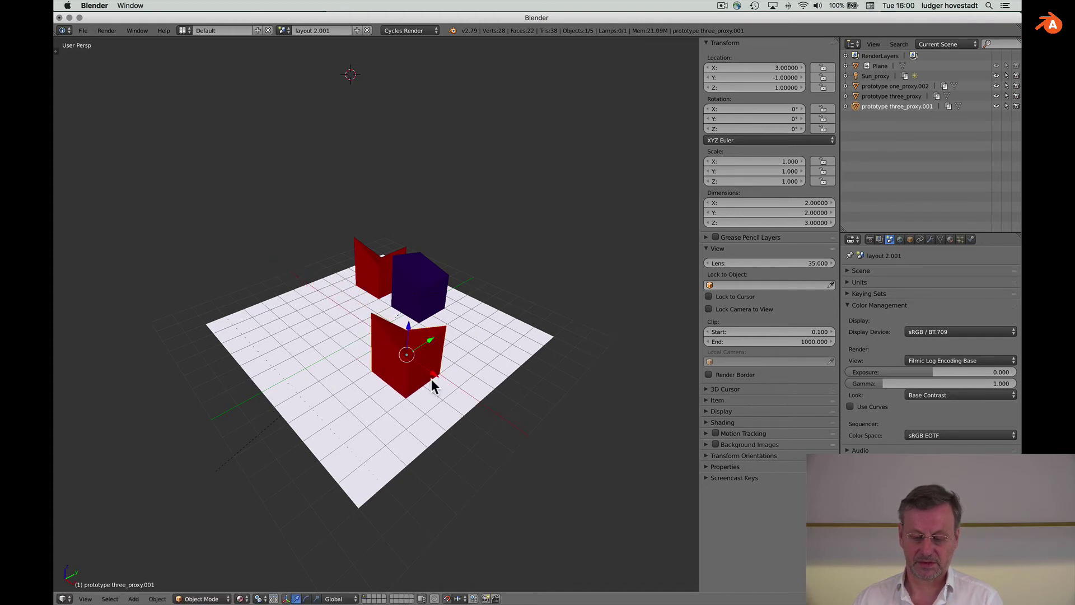
# - Switch to layout 2 and move the duplicated red house along X to -2
pyautogui.click(285, 32)
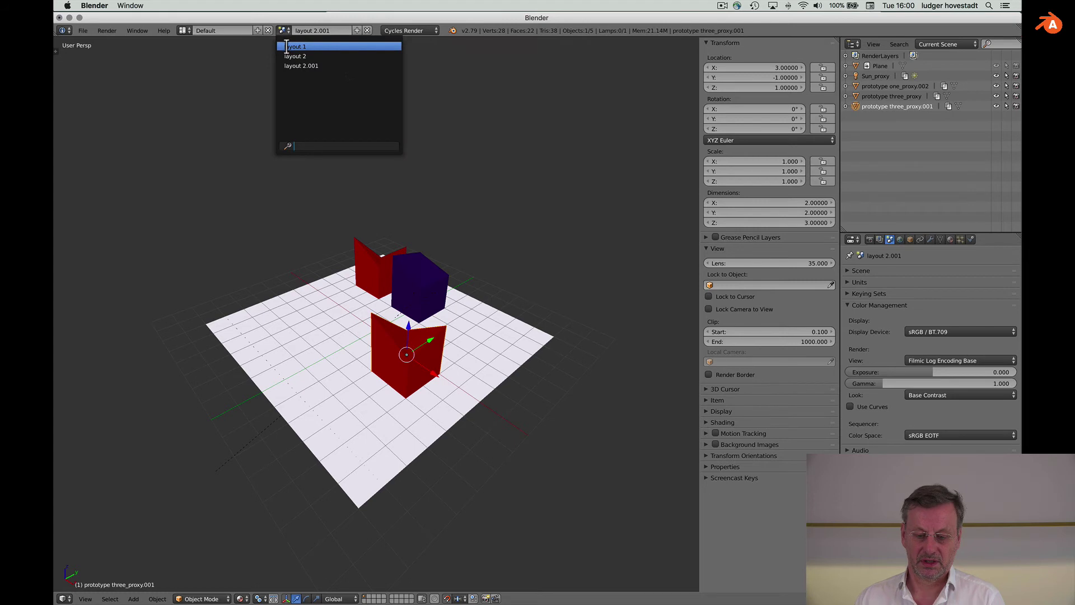
pyautogui.click(288, 56)
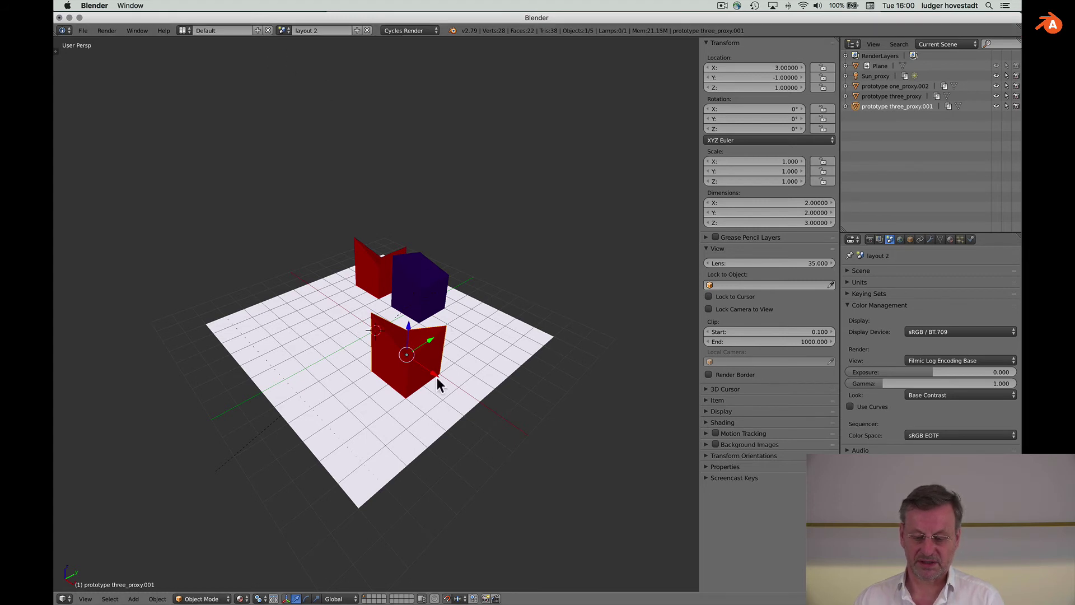
pyautogui.press('g')
pyautogui.press('x')
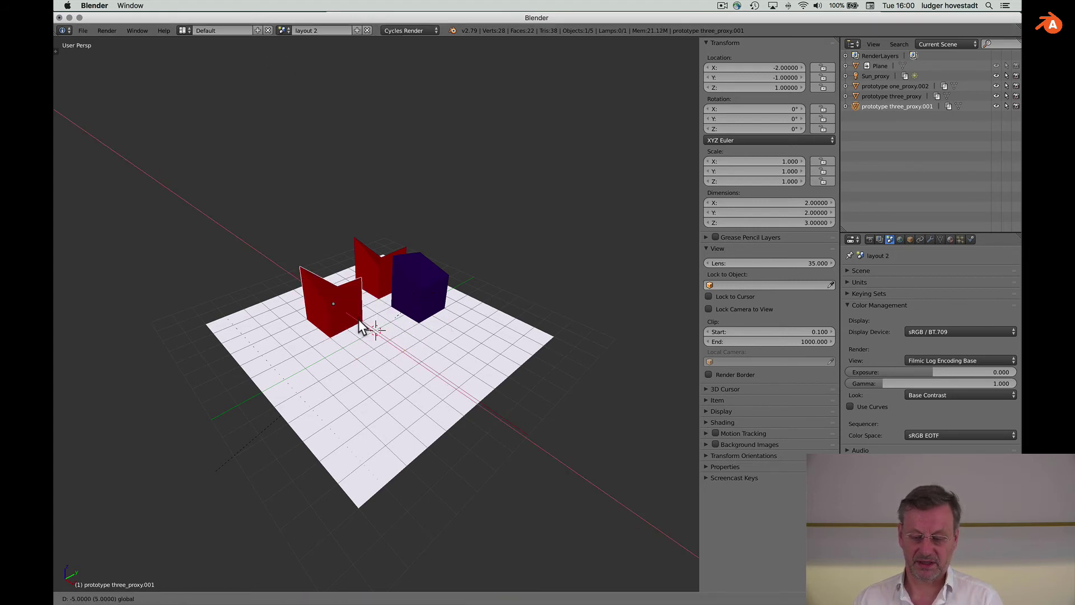
pyautogui.click(359, 321)
# - Switch to layout 2.001 and check the position of the duplicated red house there
pyautogui.click(282, 29)
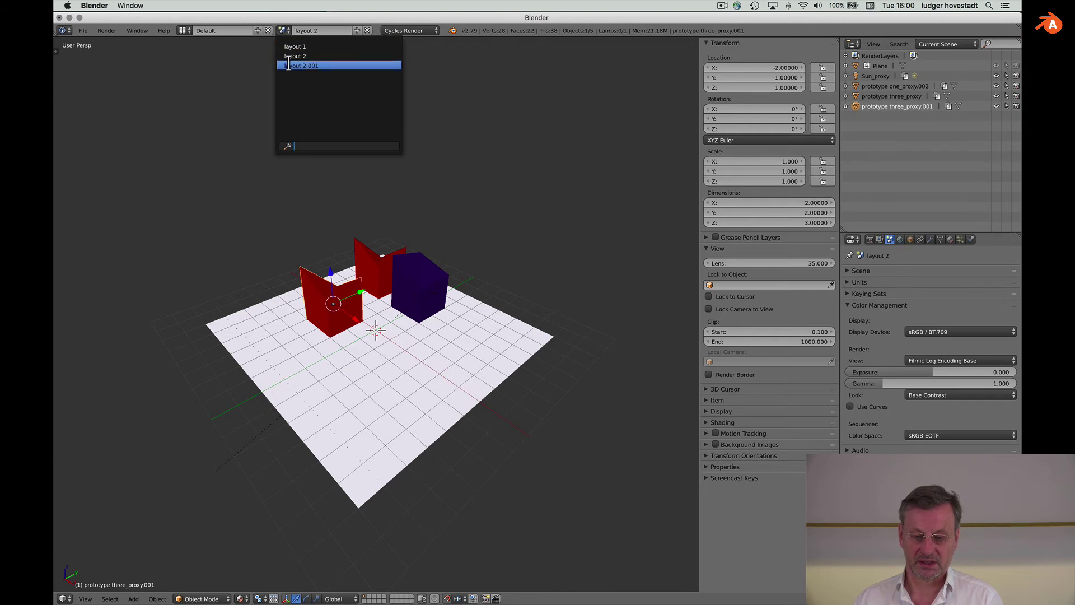
pyautogui.click(290, 66)
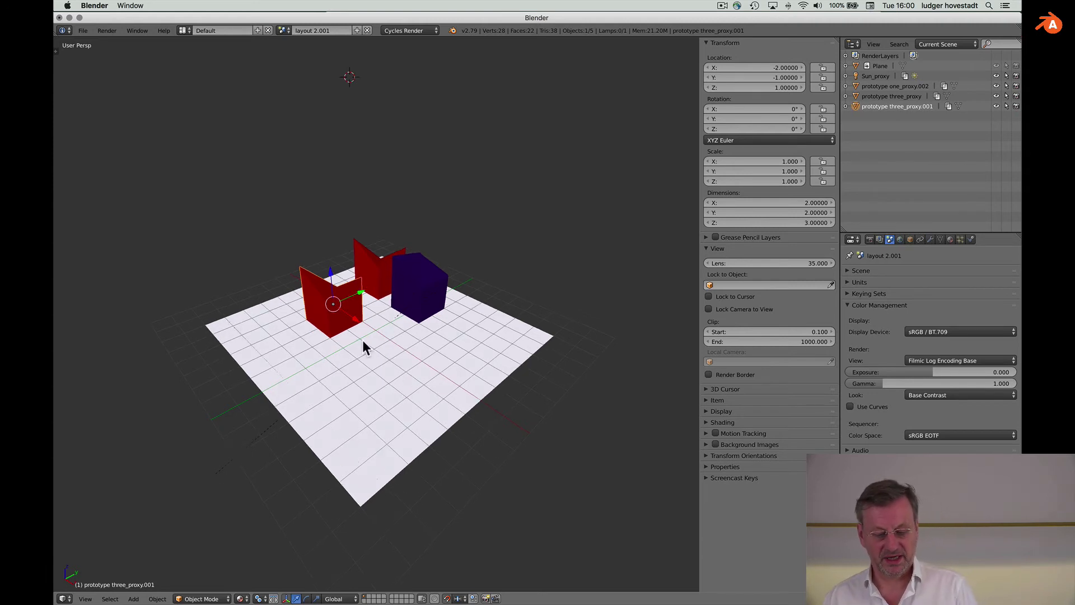
pyautogui.hscroll(-3, 363, 340)
pyautogui.hscroll(2, 363, 341)
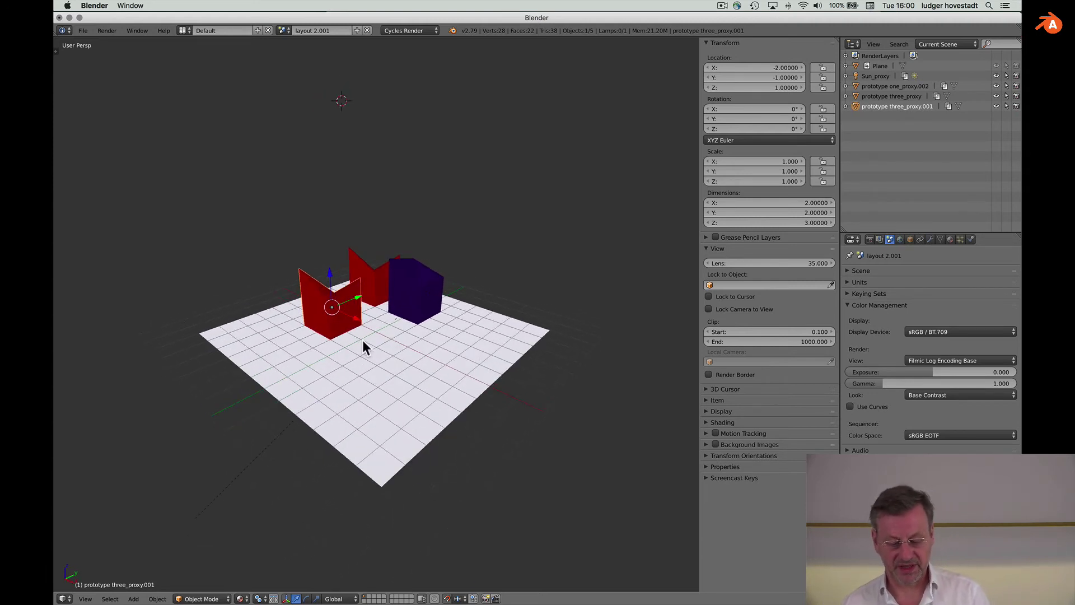
# - Duplicate the front red house in place in layout 2.001, and delete the original prototype three_proxy.001 from the scene
pyautogui.hotkey('shift', 'd')
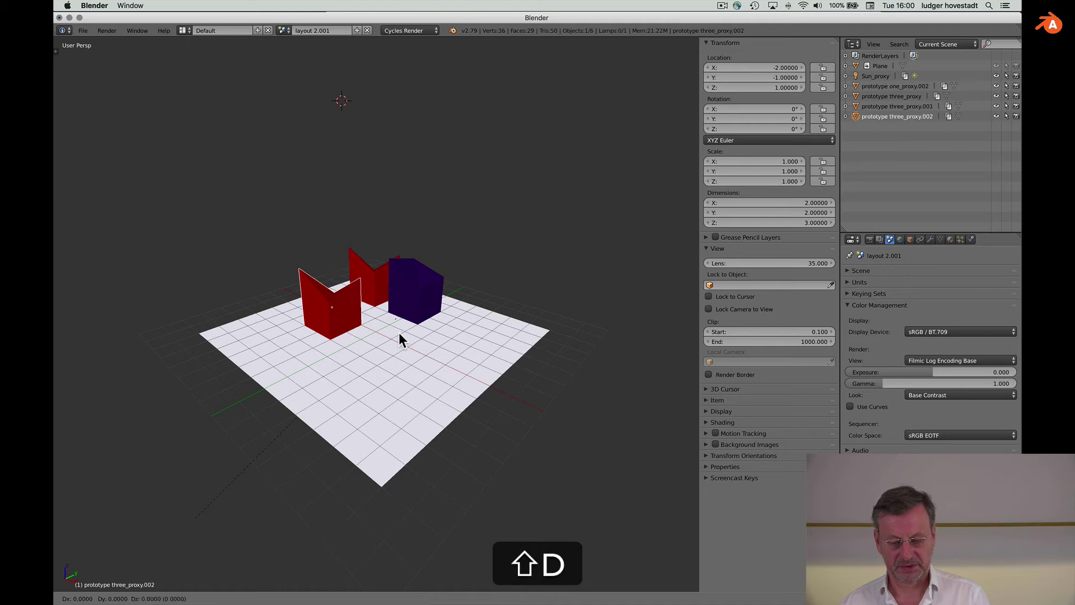
pyautogui.press('Return')
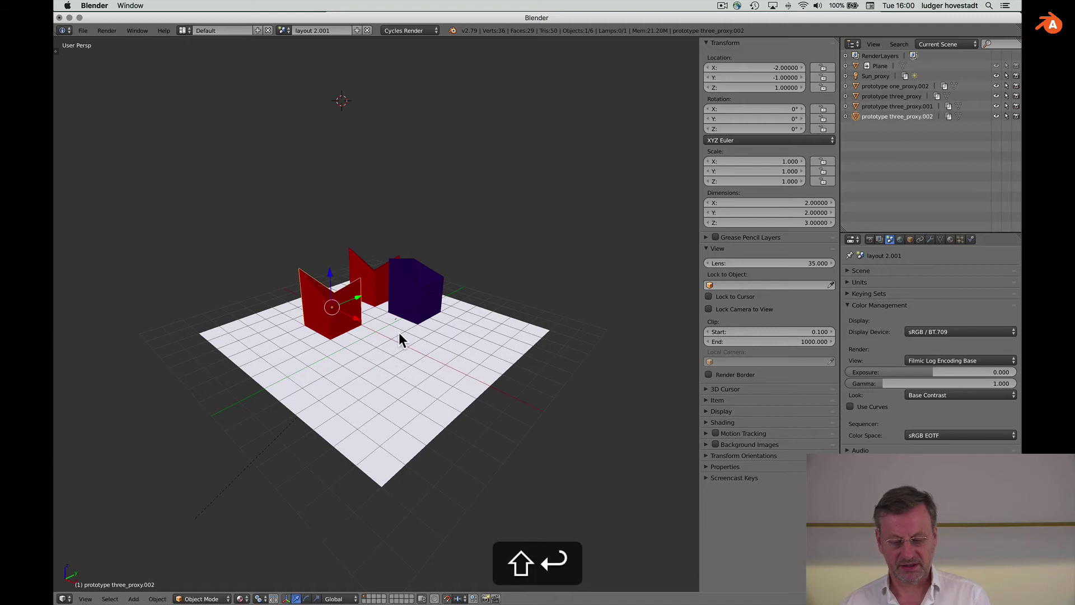
pyautogui.click(856, 106)
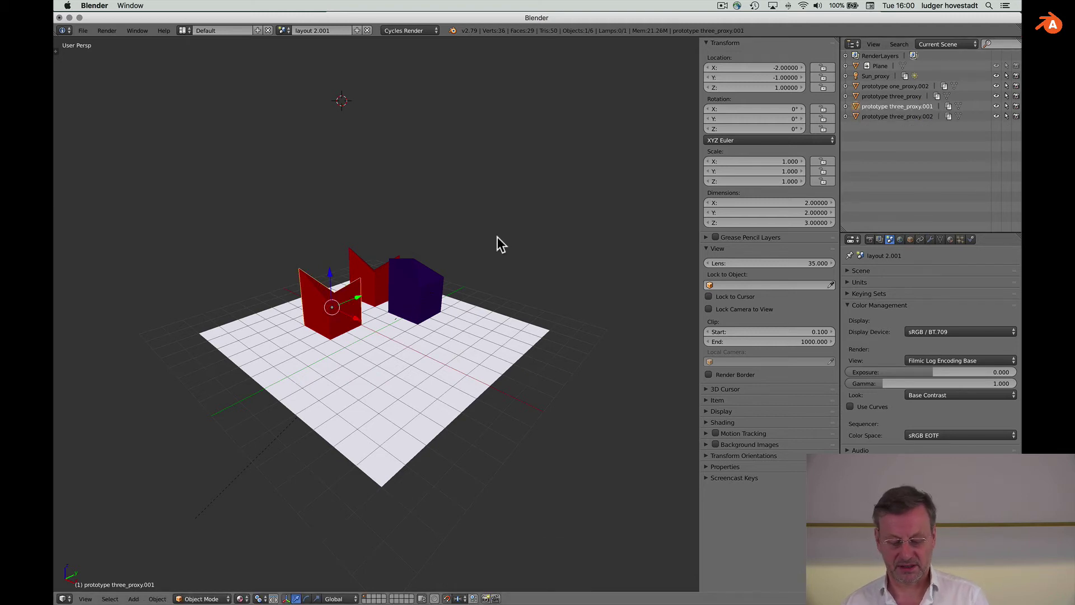
pyautogui.press('x')
pyautogui.click(483, 238)
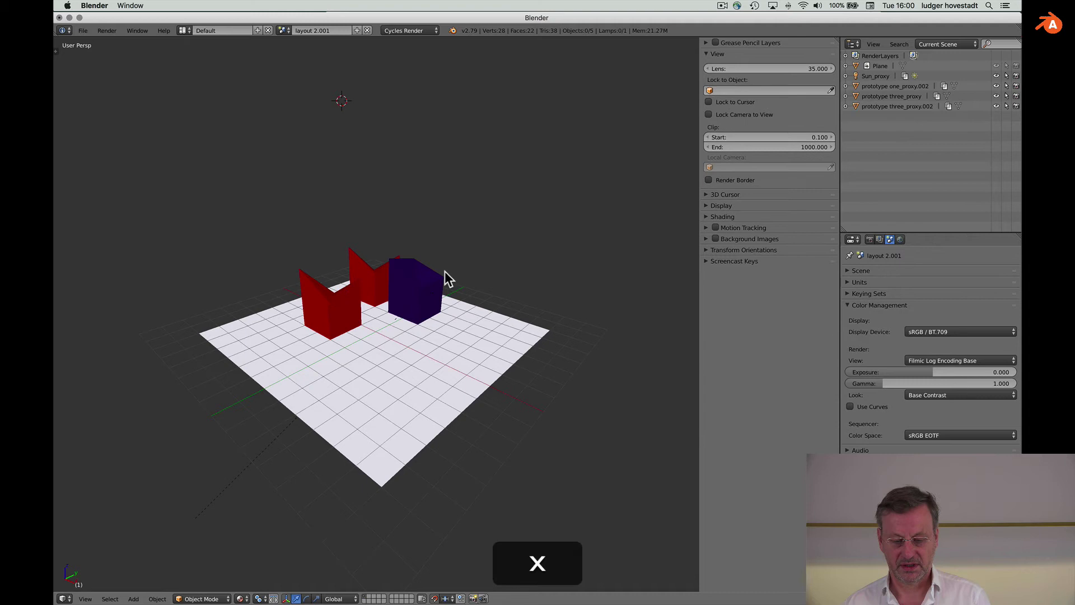
# - Move the remaining front red house in layout 2.001 along X to 3, and switch to layout 2 to compare
pyautogui.rightClick(344, 303)
pyautogui.keyDown('super'); pyautogui.moveTo(358, 325); pyautogui.dragTo(429, 352); pyautogui.keyUp('super')
pyautogui.click(282, 32)
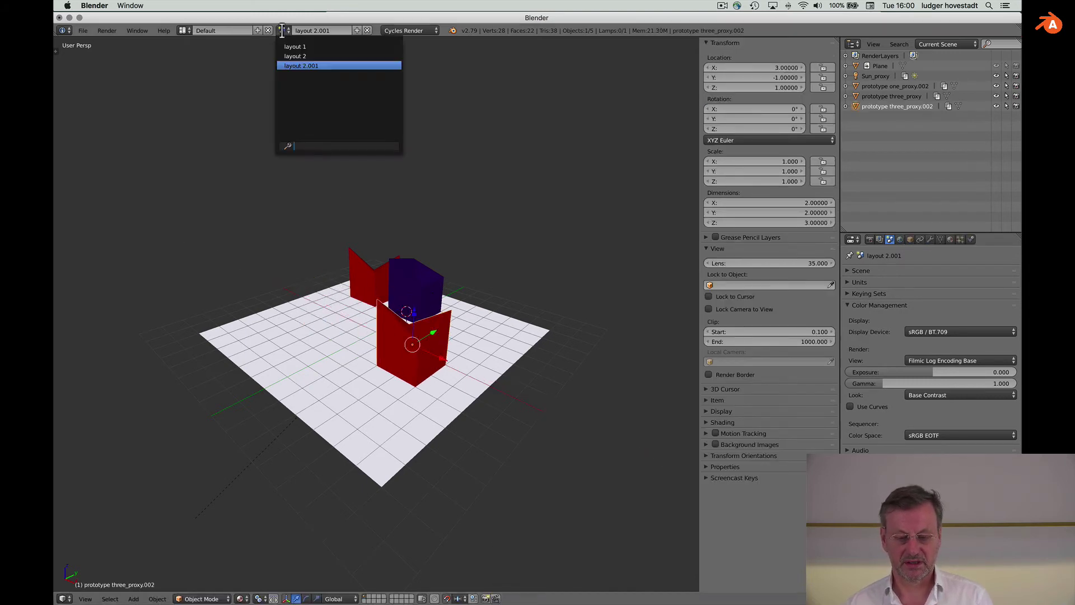
pyautogui.click(289, 55)
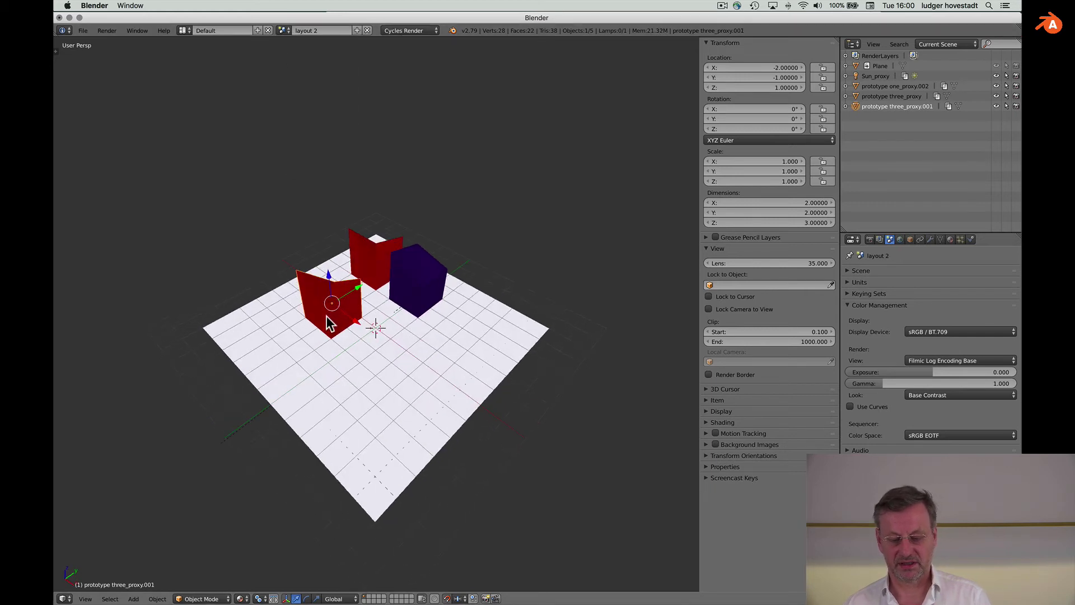
# - Move the rear red house in layout 2 along Y to 2, and check its position in layout 2.001
pyautogui.rightClick(385, 252)
pyautogui.keyDown('super'); pyautogui.moveTo(397, 246); pyautogui.dragTo(388, 249); pyautogui.keyUp('super')
pyautogui.click(282, 31)
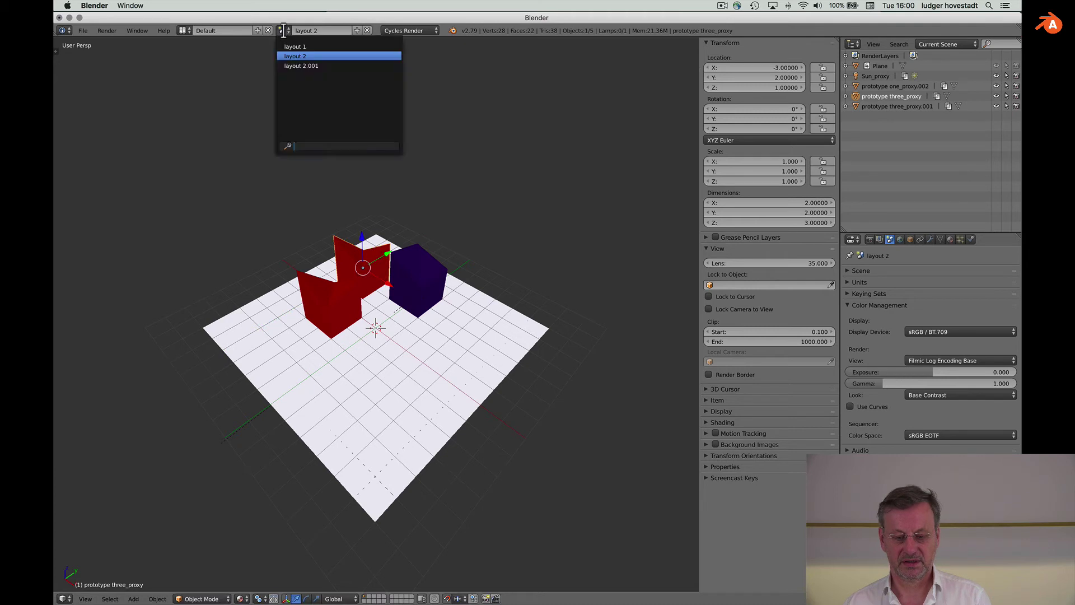
pyautogui.click(292, 66)
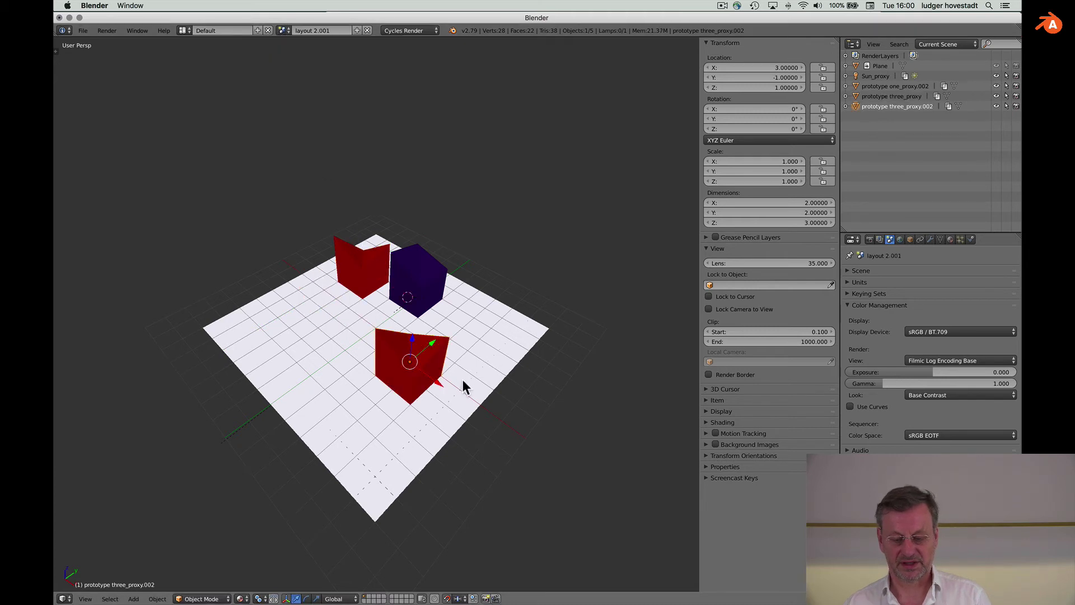
pyautogui.scroll(-3, 463, 379)
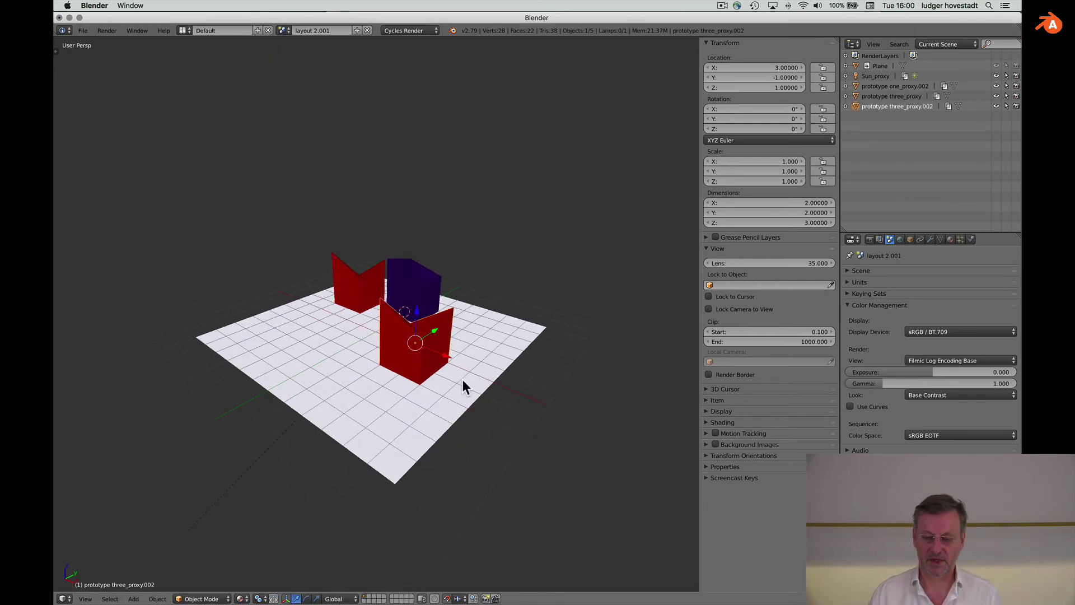
# - Add a copy of the screen layout, review the new-scene options including Link Object Data, and show the red house's object properties
pyautogui.click(258, 31)
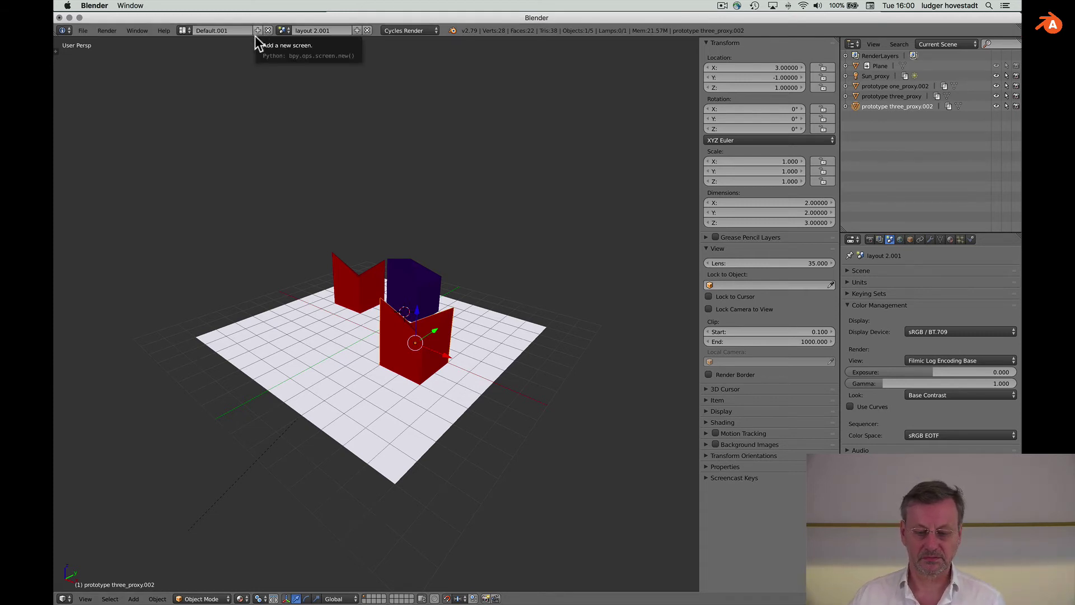
pyautogui.click(357, 30)
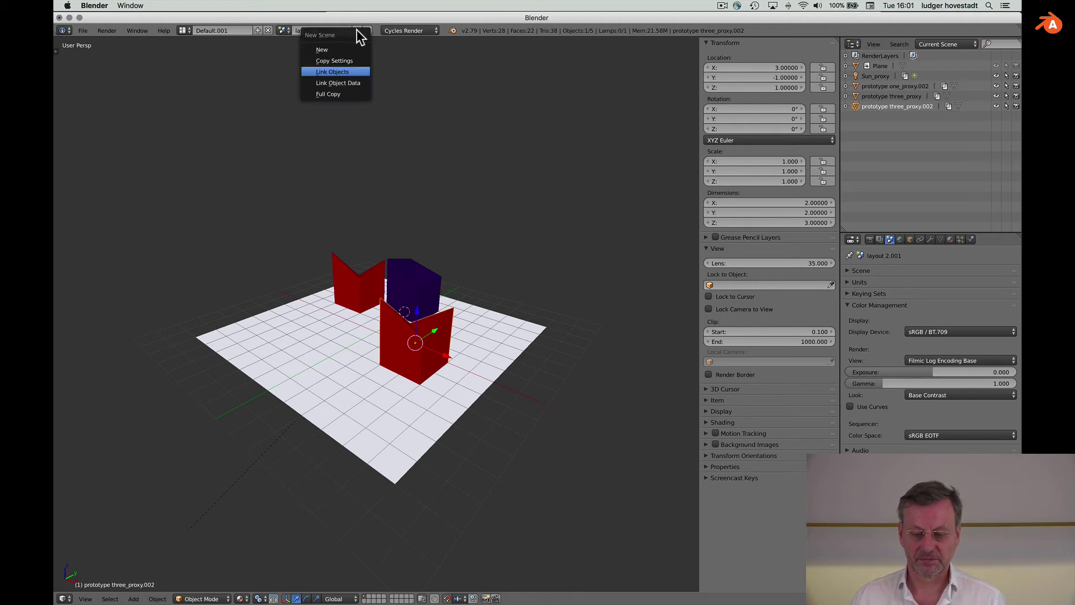
pyautogui.click(360, 86)
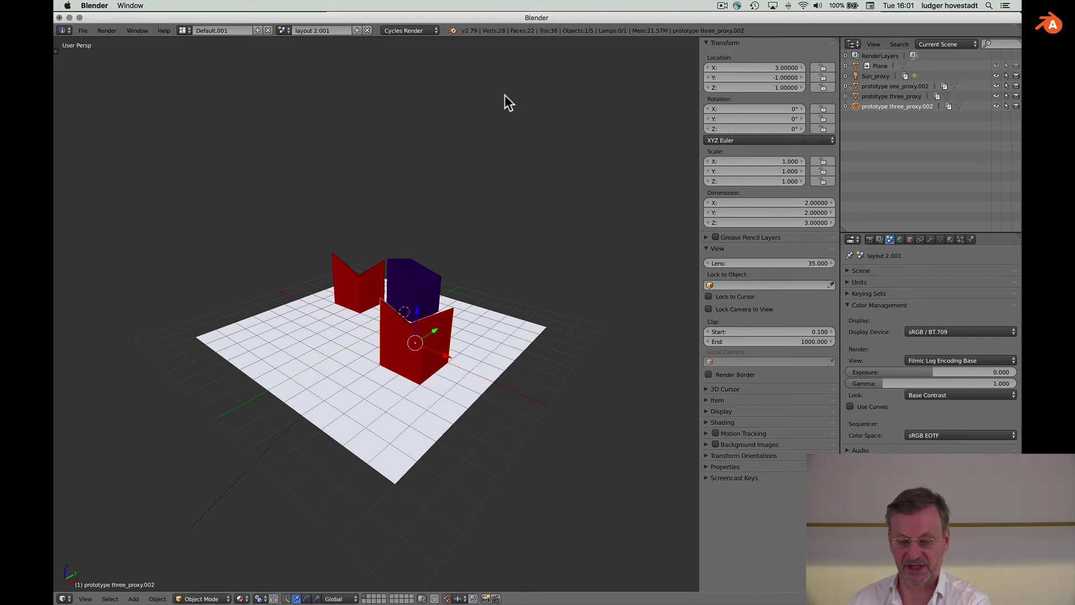
pyautogui.click(910, 240)
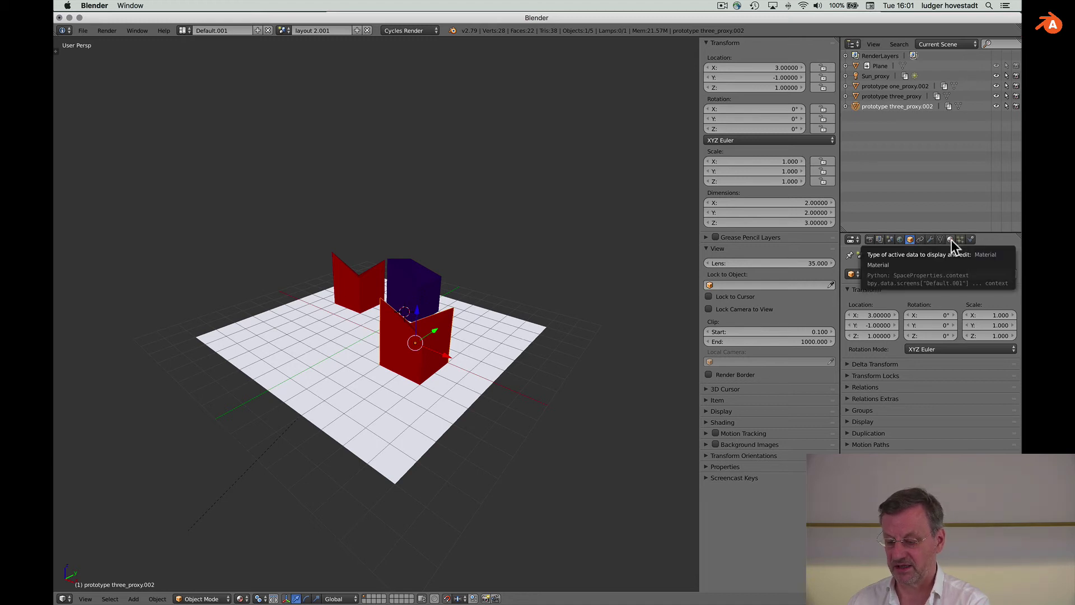
# - Reset the 3D cursor to the scene origin and add a mesh plane there
pyautogui.hscroll(-10, 559, 302)
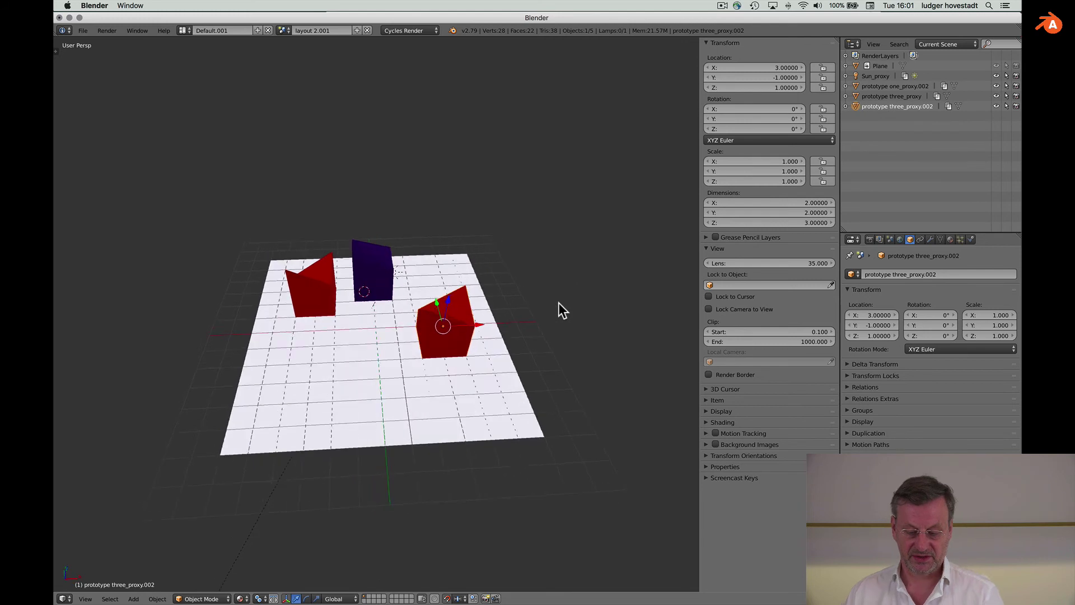
pyautogui.scroll(-3, 559, 302)
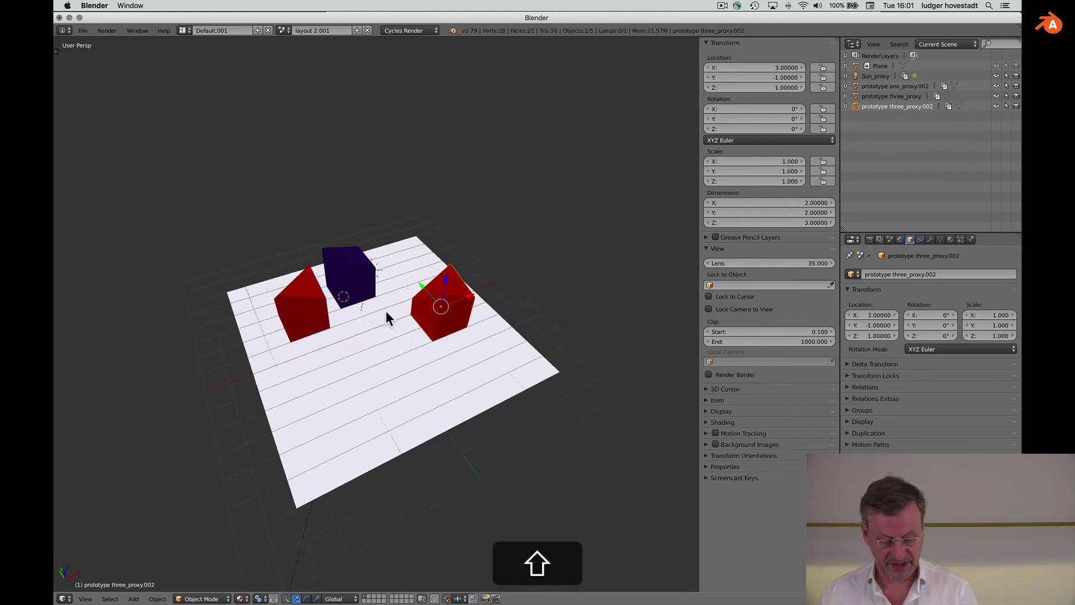
pyautogui.hotkey('shift', 'c')
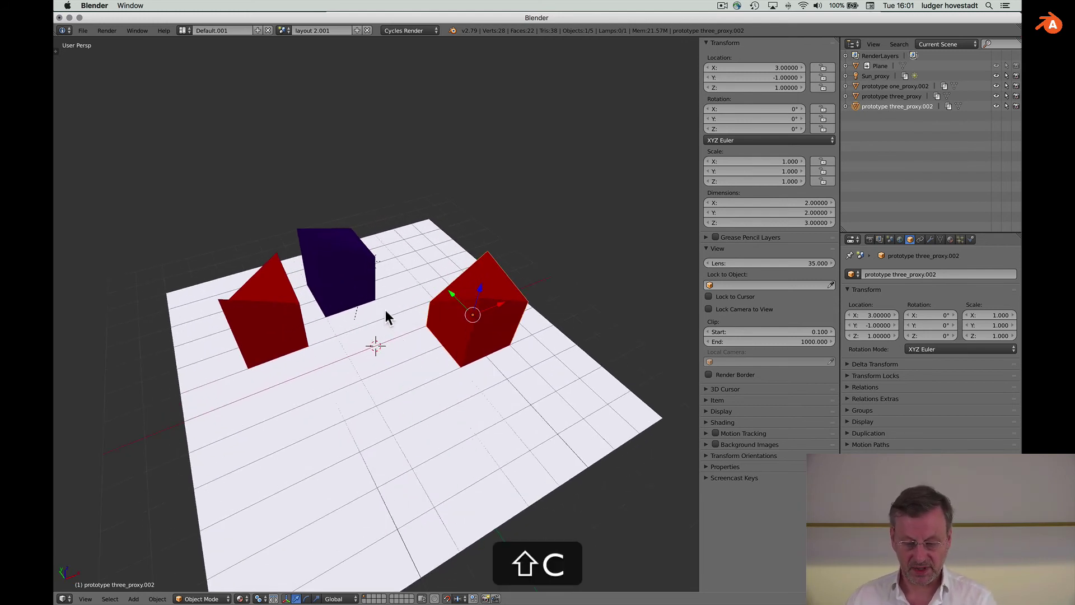
pyautogui.hotkey('shift', 'a')
pyautogui.moveTo(385, 312)
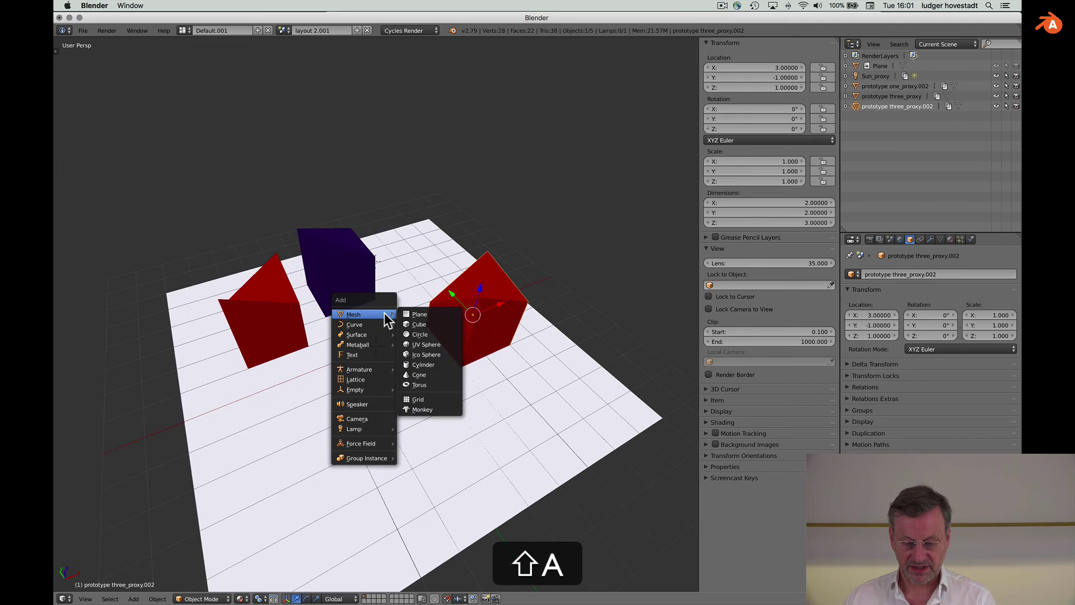
pyautogui.click(415, 314)
# - Try raising the new plane along Z to 2, and undo the move
pyautogui.press('g')
pyautogui.press('z')
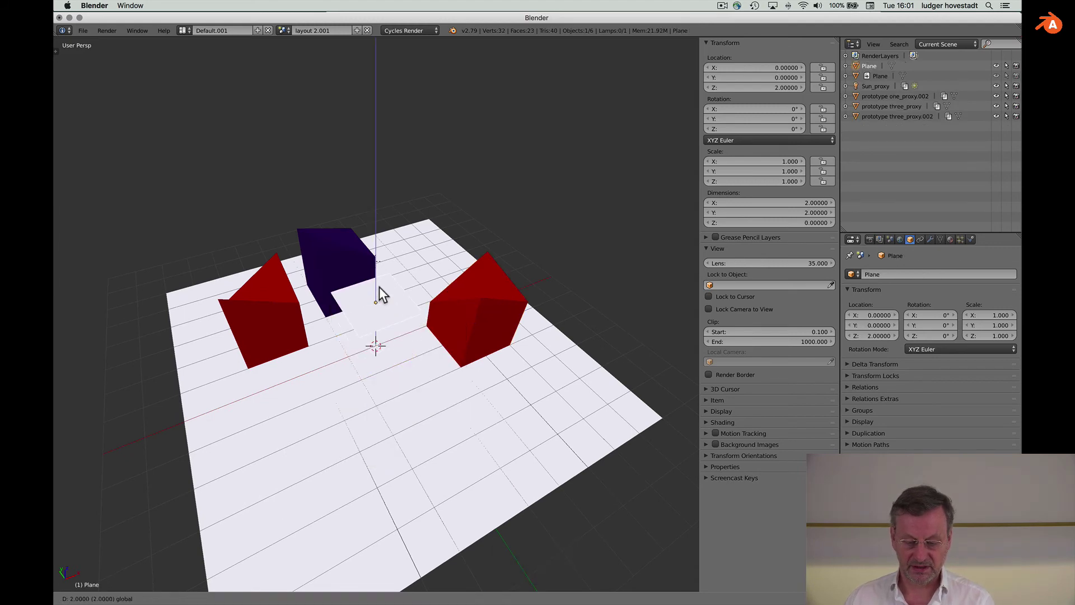
pyautogui.keyDown('ctrl'); pyautogui.click(378, 284); pyautogui.keyUp('ctrl')
pyautogui.scroll(-3, 401, 371)
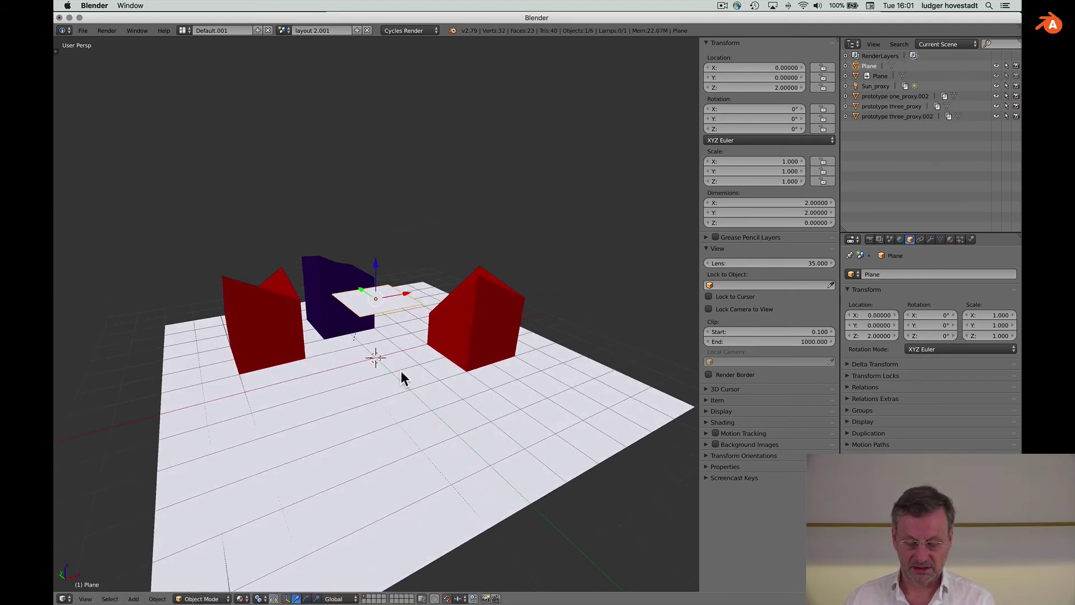
pyautogui.press('super+z')
# - Add a mesh cube and place it on the ground plane at X -2, Y -3, Z 1
pyautogui.hotkey('shift', 'a')
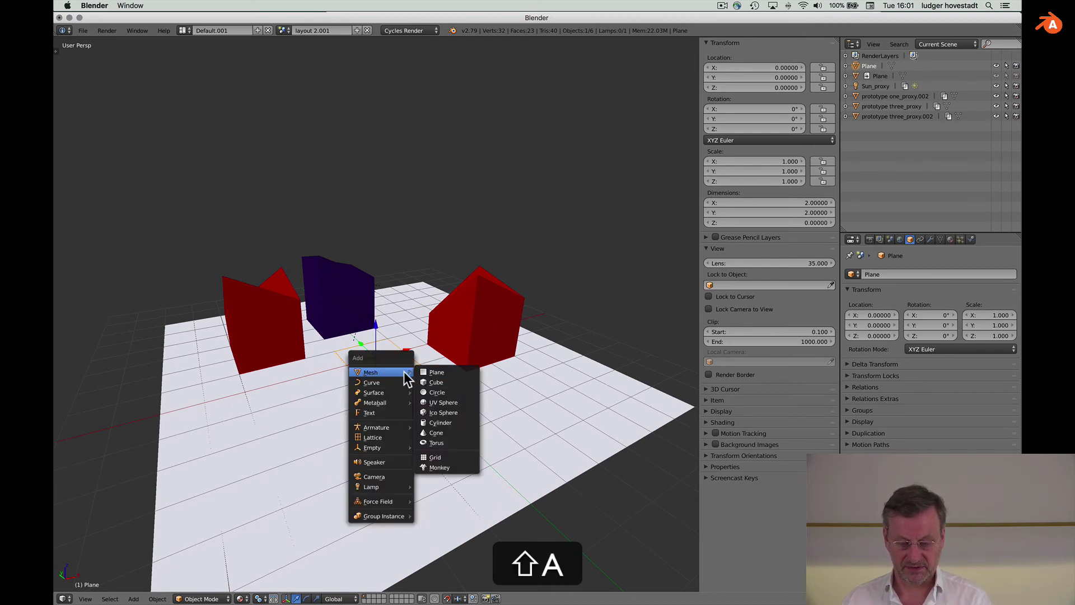
pyautogui.click(430, 382)
pyautogui.moveTo(377, 323); pyautogui.dragTo(342, 373)
pyautogui.hscroll(5, 343, 373)
pyautogui.hscroll(-1, 343, 373)
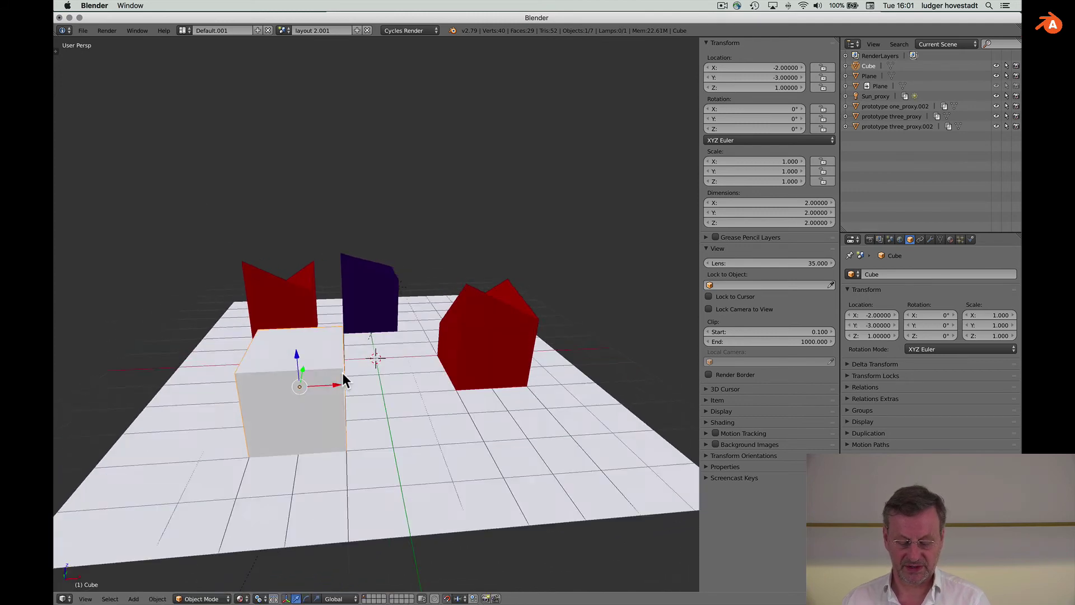
pyautogui.hscroll(-3, 343, 374)
pyautogui.scroll(-3, 342, 374)
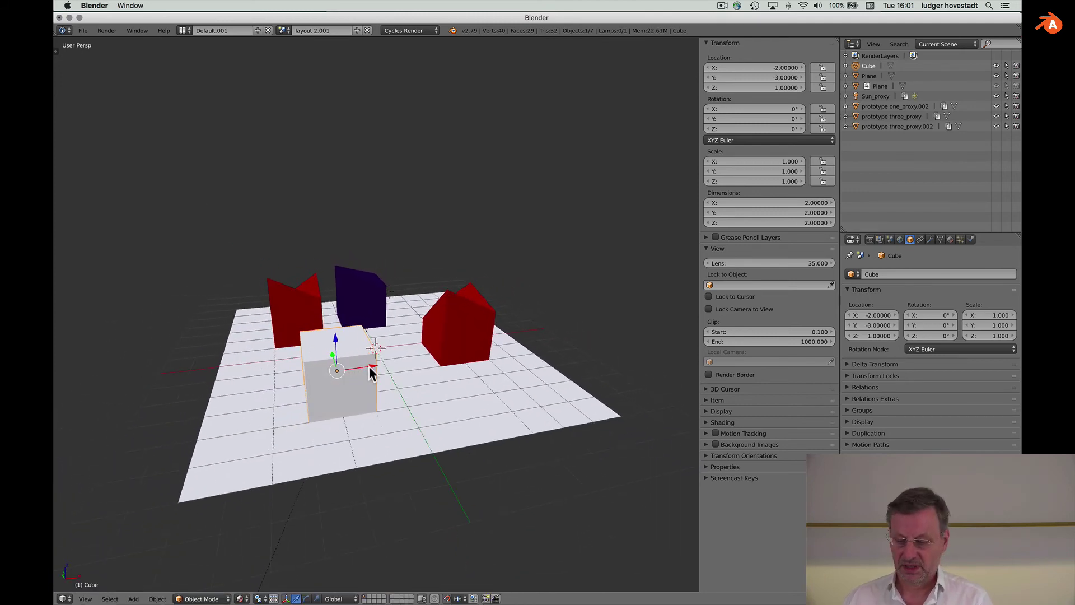
# - Create a new material named green for the cube and set its surface shader to Principled BSDF
pyautogui.click(950, 239)
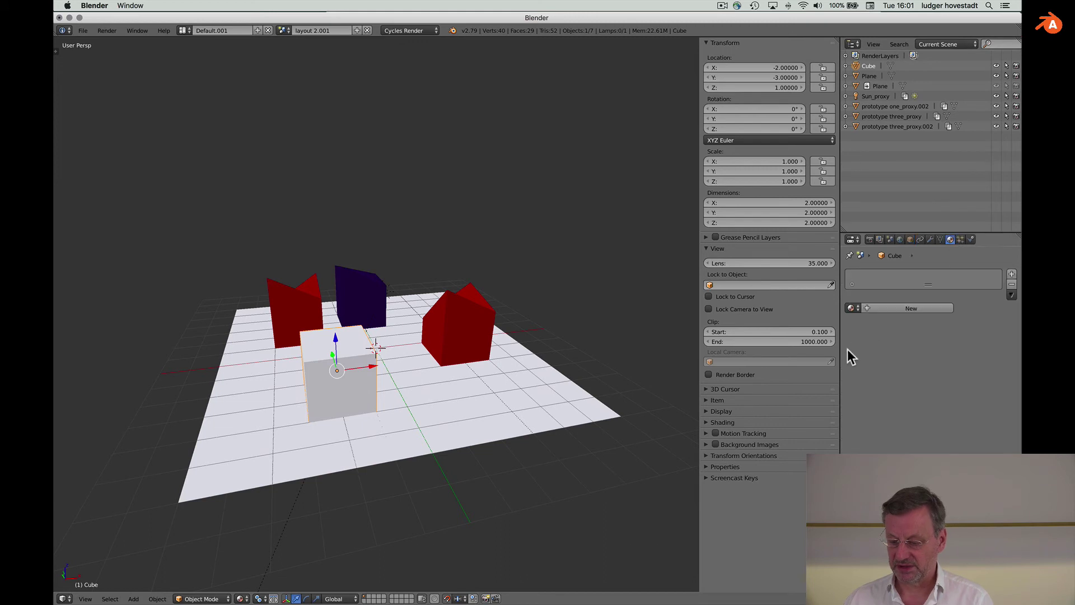
pyautogui.click(849, 308)
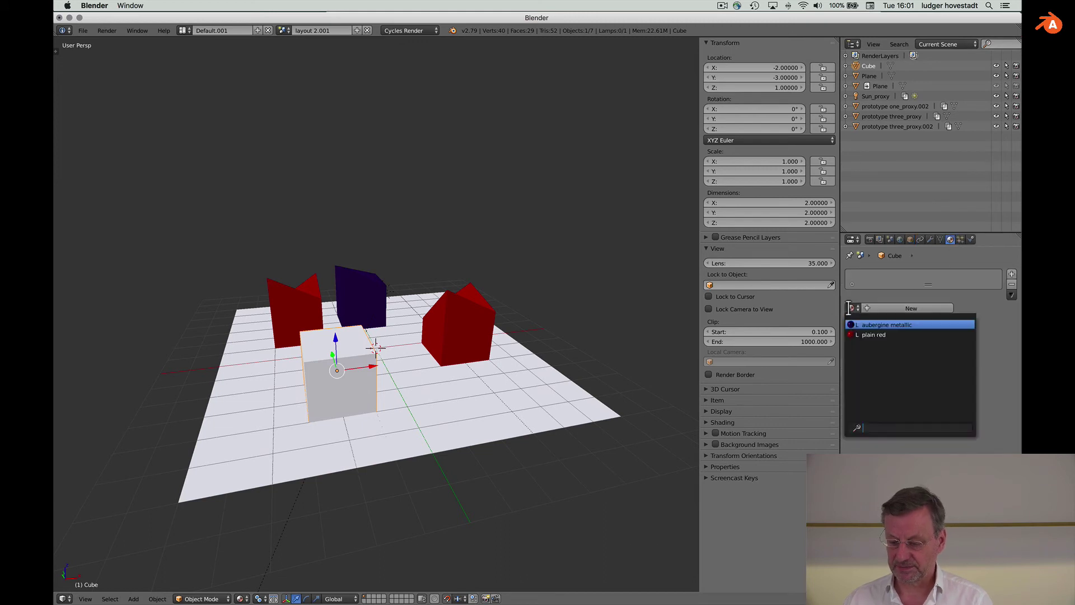
pyautogui.click(896, 308)
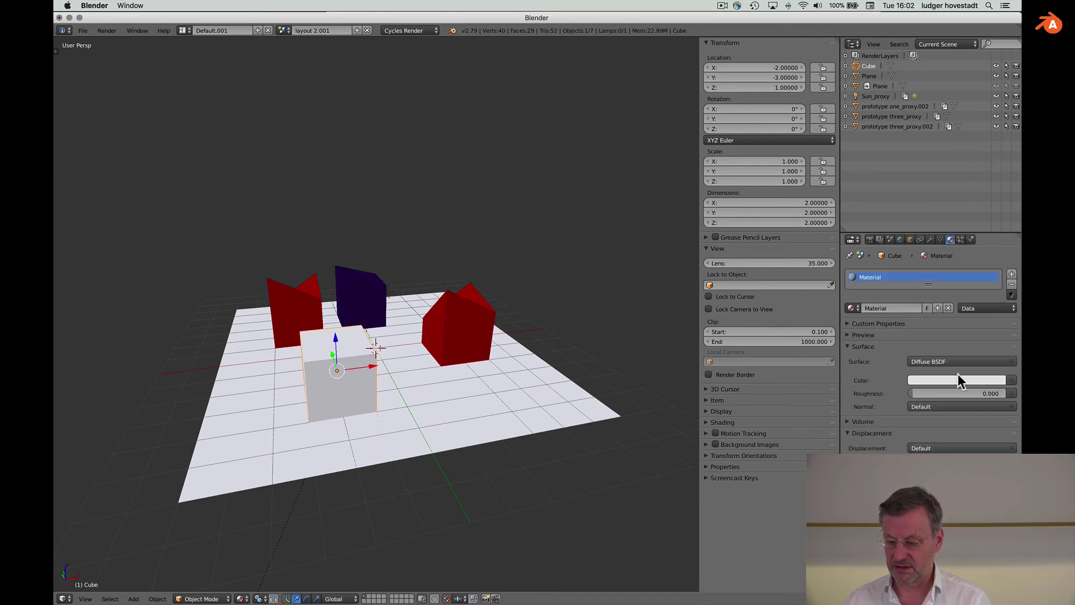
pyautogui.click(873, 308)
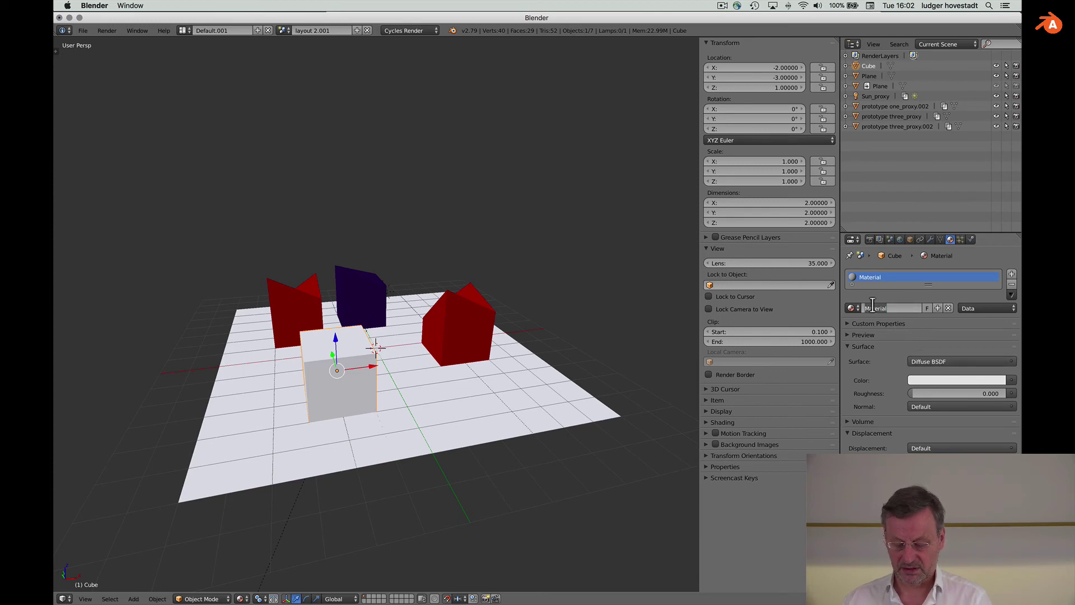
pyautogui.write('green')
pyautogui.press('Return')
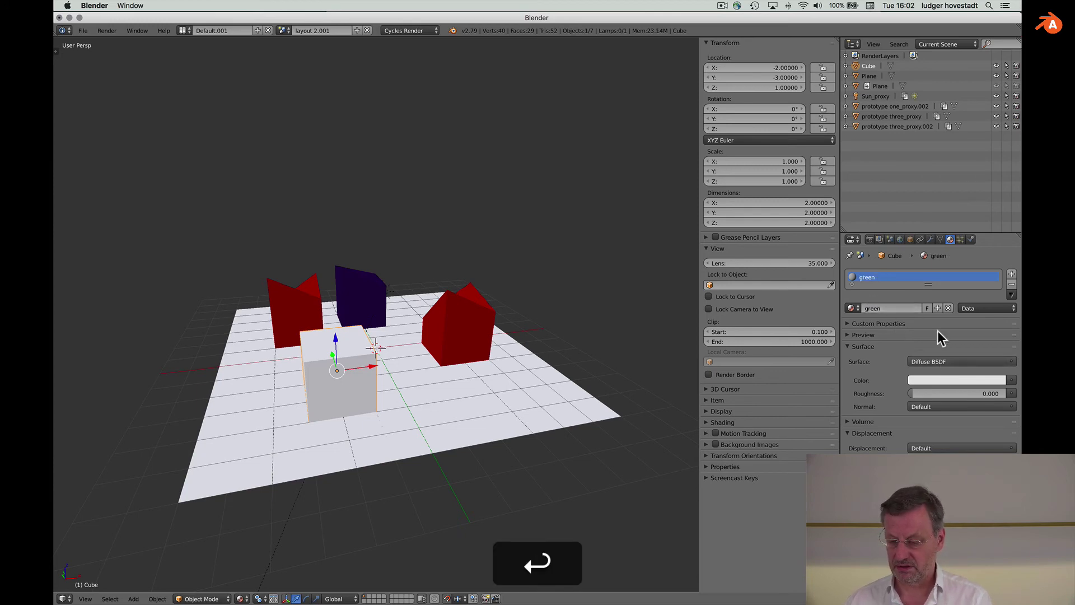
pyautogui.click(953, 361)
pyautogui.click(906, 255)
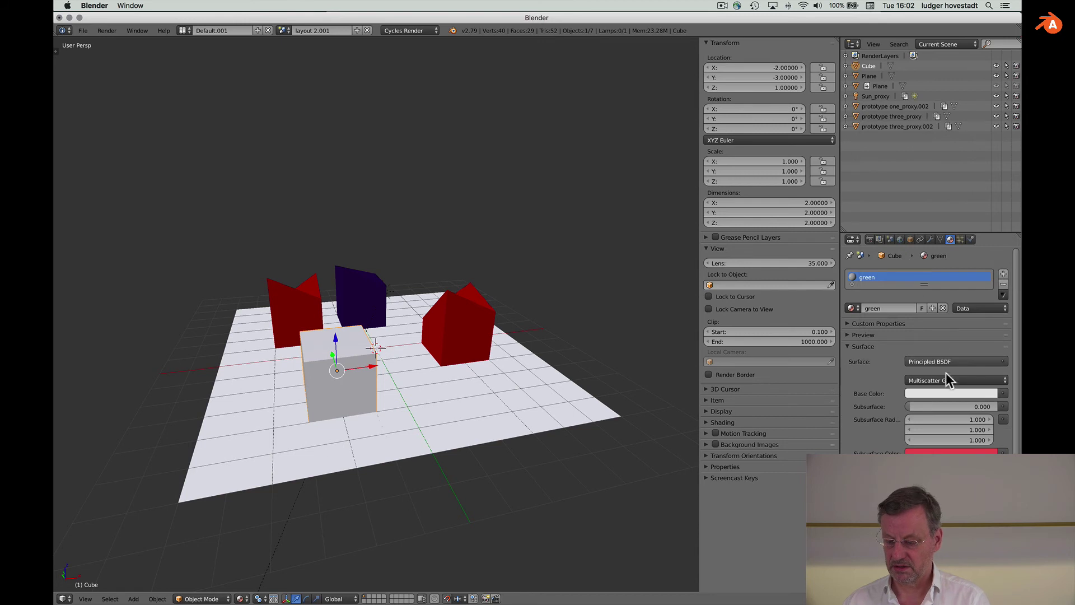
# - Try a blue and a violet-blue base color on the cube's material
pyautogui.click(948, 393)
pyautogui.click(973, 259)
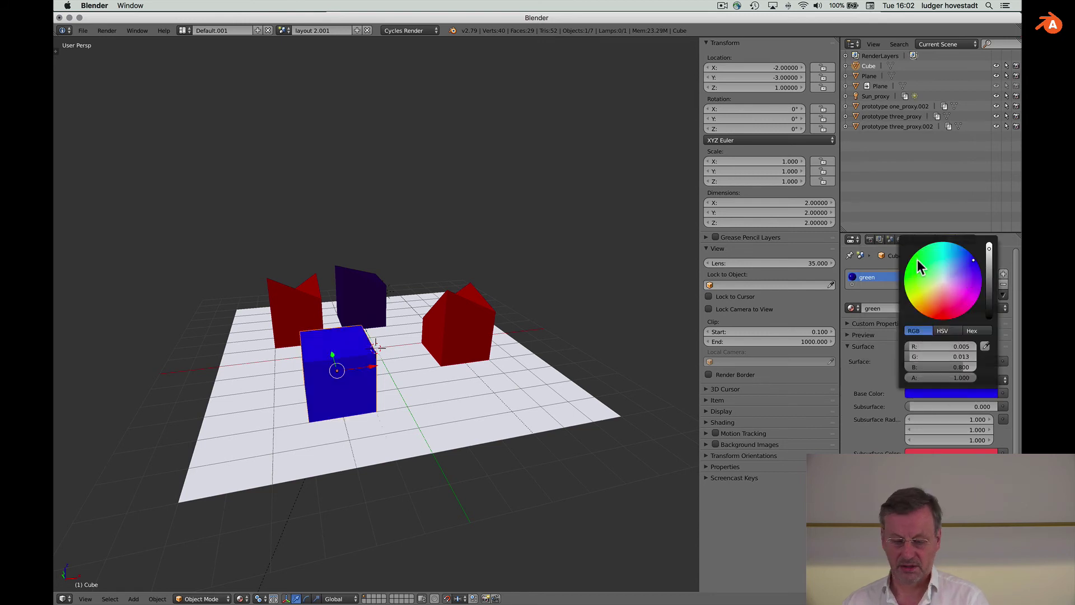
pyautogui.click(957, 393)
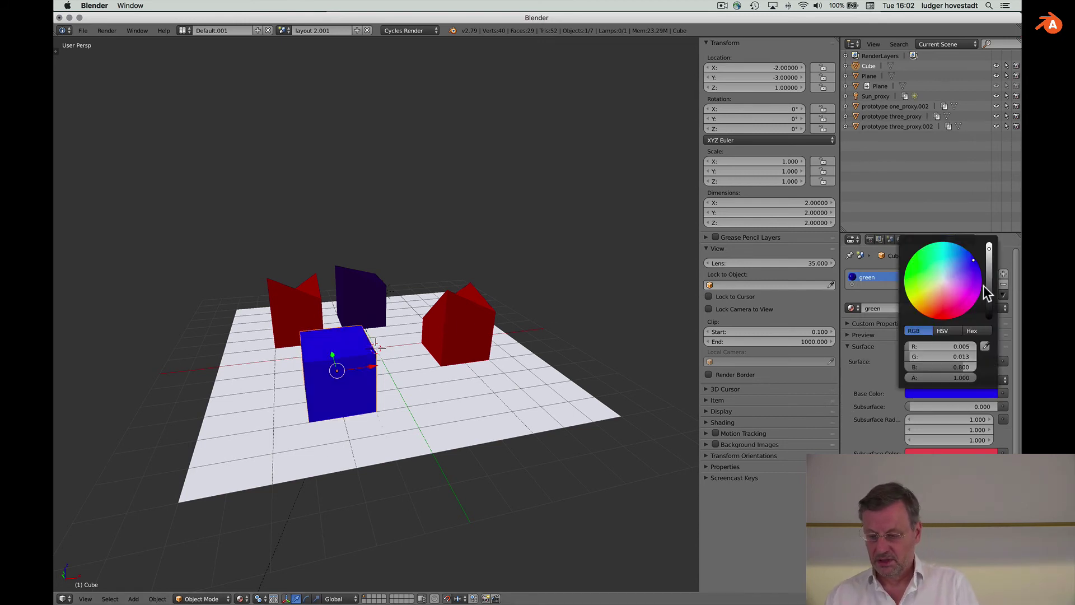
pyautogui.click(974, 271)
pyautogui.moveTo(384, 377); pyautogui.dragTo(392, 385, button='middle')
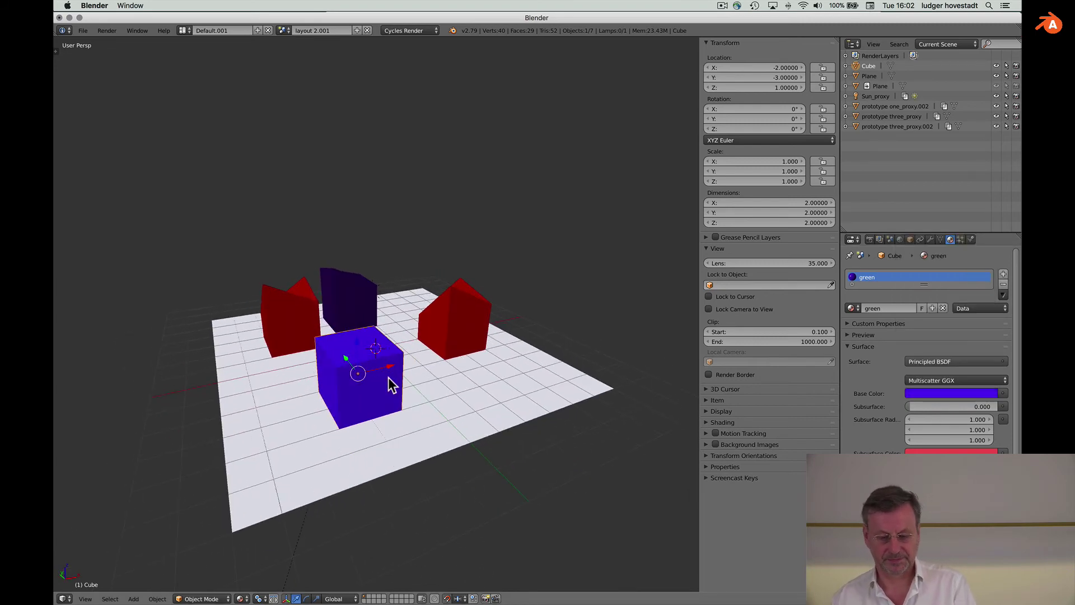
# - Set the base color of the cube's material to green and lower its brightness to a darker green
pyautogui.click(924, 393)
pyautogui.click(935, 267)
pyautogui.click(919, 259)
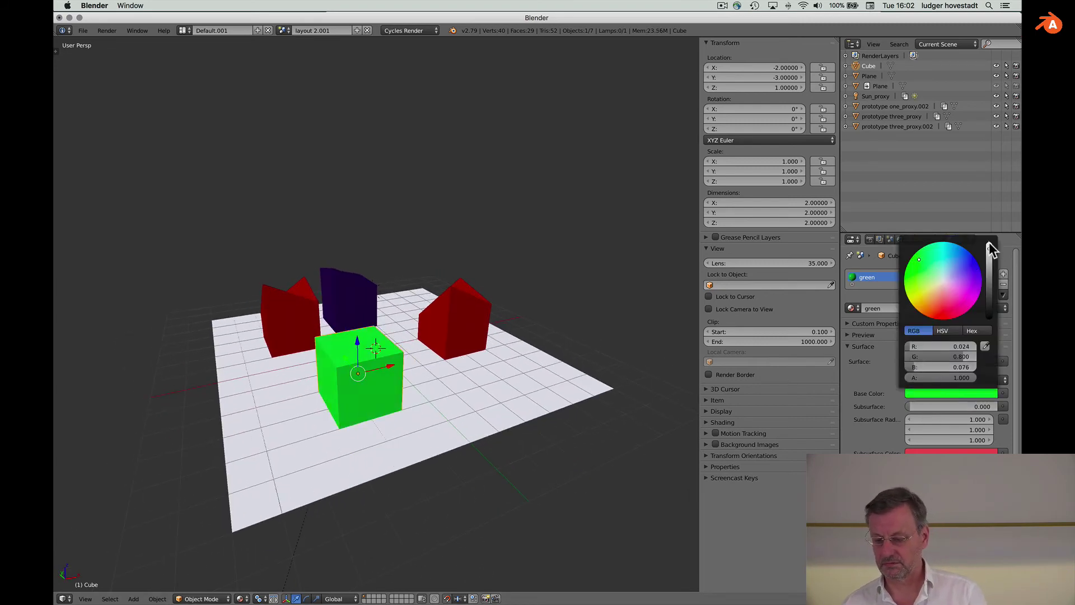
pyautogui.moveTo(989, 247); pyautogui.dragTo(991, 280)
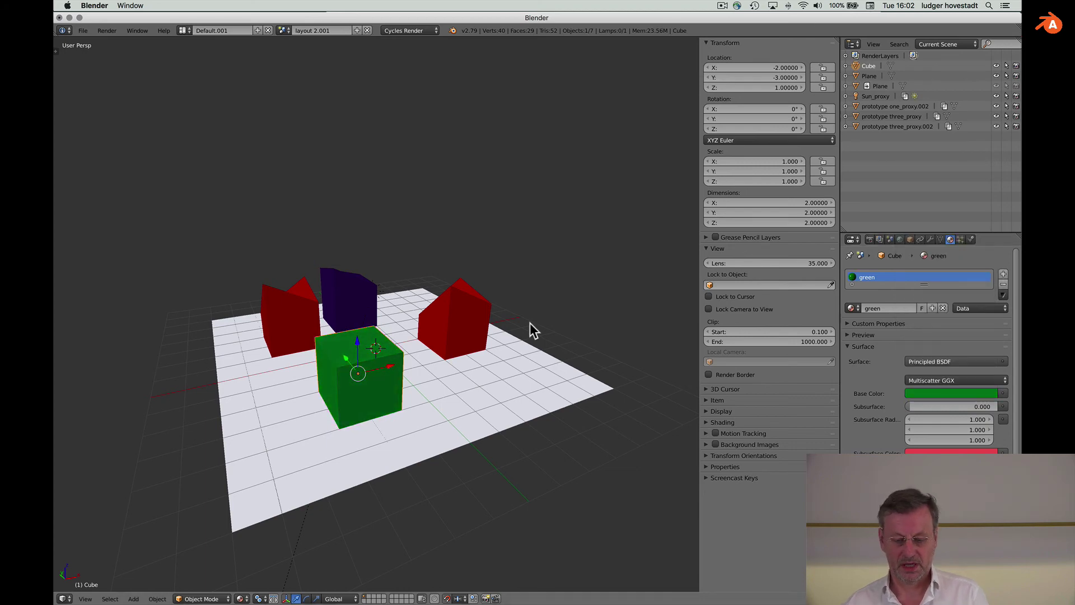
# - Create a new scene from layout 2.001 using the Link Object Data option
pyautogui.moveTo(530, 323); pyautogui.dragTo(530, 322, button='middle')
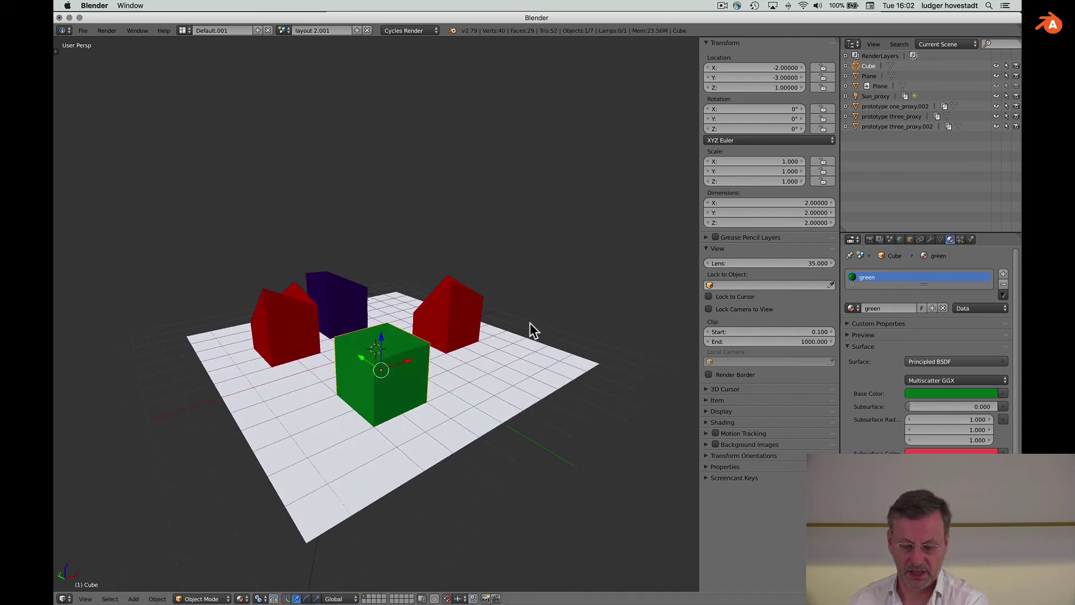
pyautogui.click(357, 30)
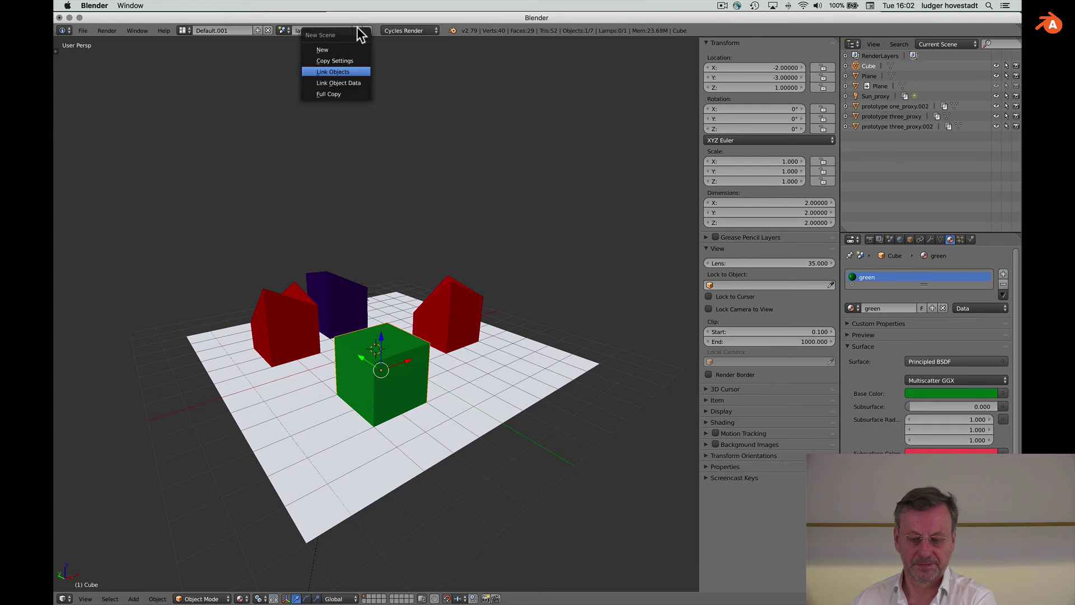
pyautogui.click(354, 83)
pyautogui.hscroll(1, 468, 228)
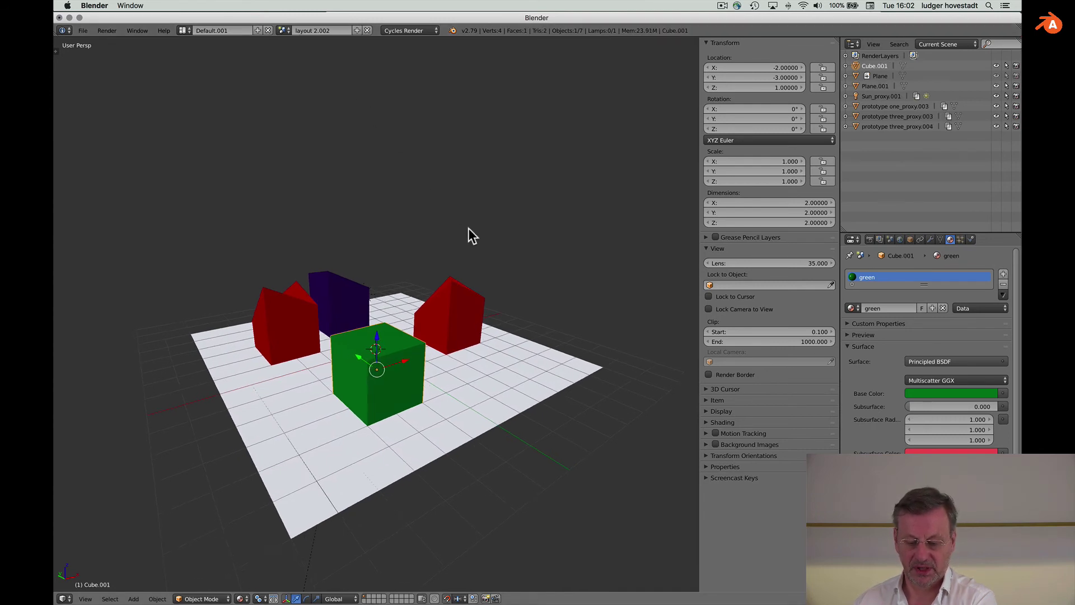
# - Compare the layout 2.001 scene with layout 2.002, ending in layout 2.002
pyautogui.click(285, 30)
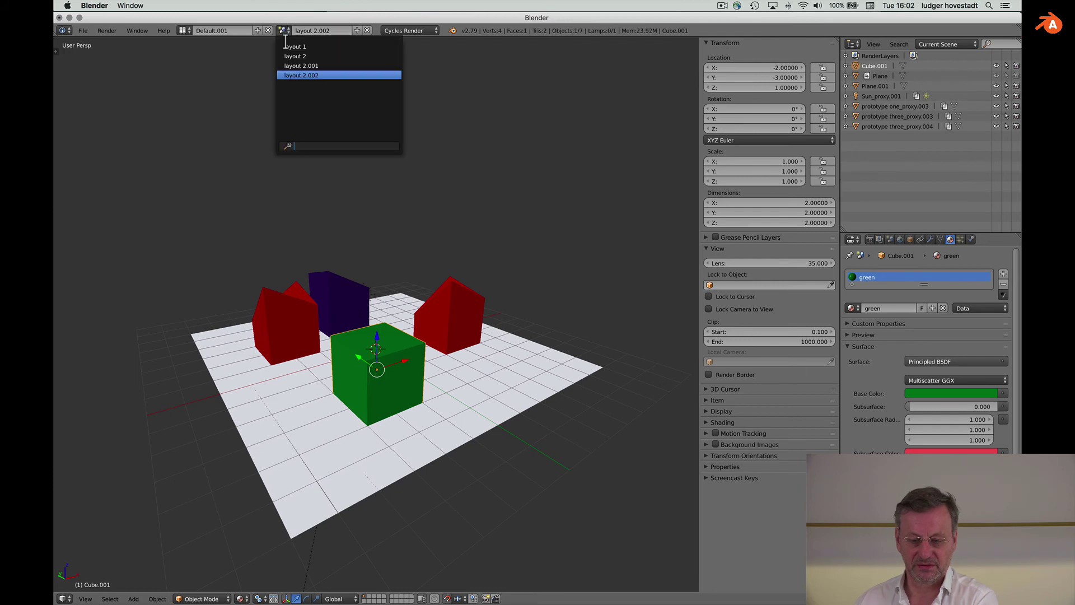
pyautogui.click(292, 66)
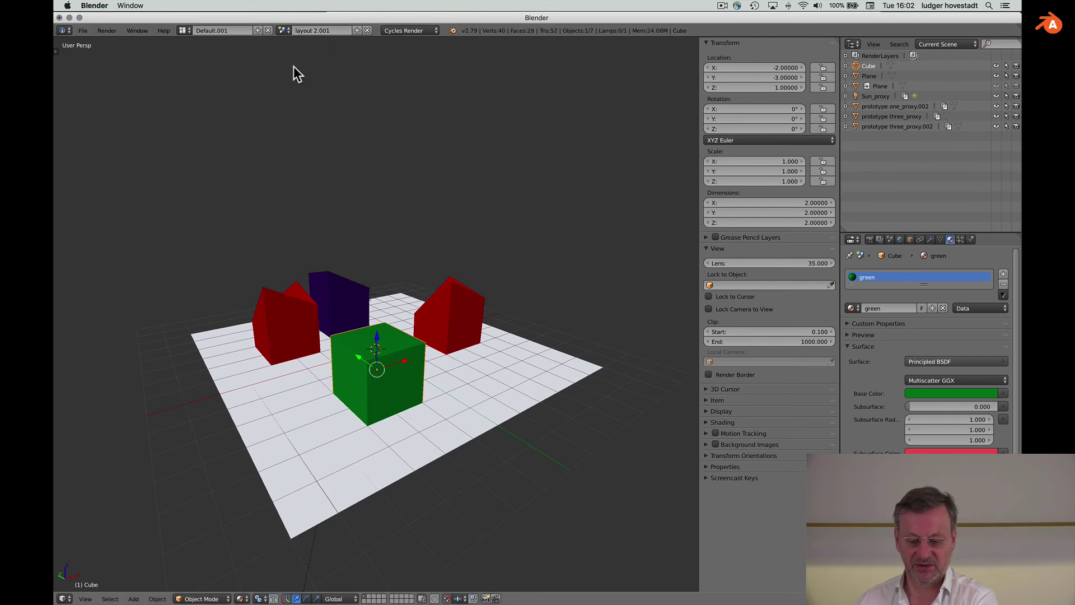
pyautogui.click(283, 30)
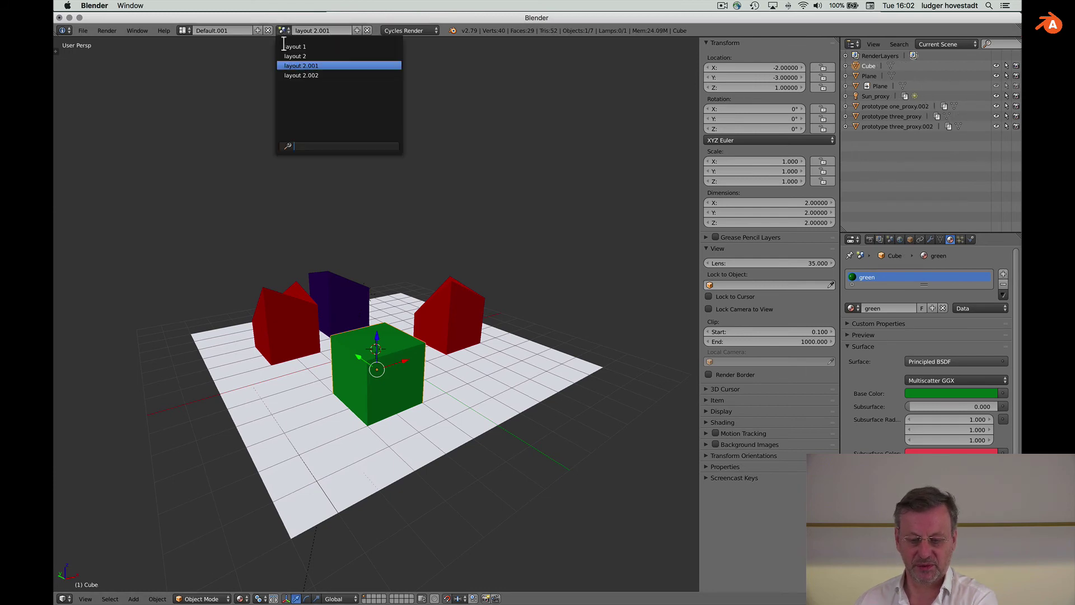
pyautogui.click(291, 75)
pyautogui.hscroll(3, 420, 322)
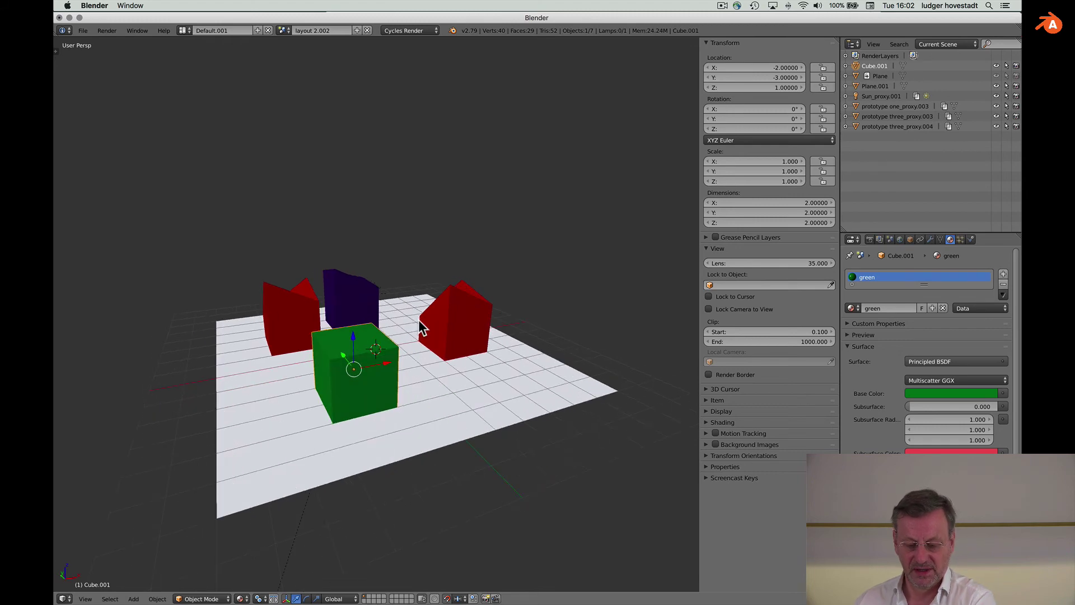
# - In layout 2.002, move the red house at X 3 along Y to -2 and the green cube along X to -4
pyautogui.keyDown('super'); pyautogui.click(462, 317); pyautogui.keyUp('super')
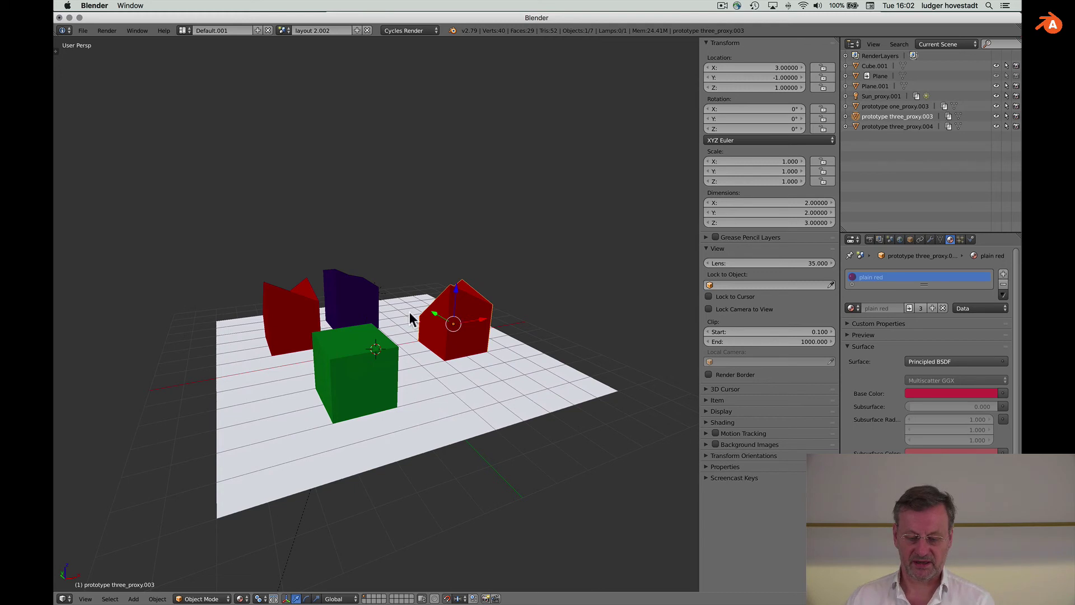
pyautogui.moveTo(434, 317); pyautogui.dragTo(449, 325)
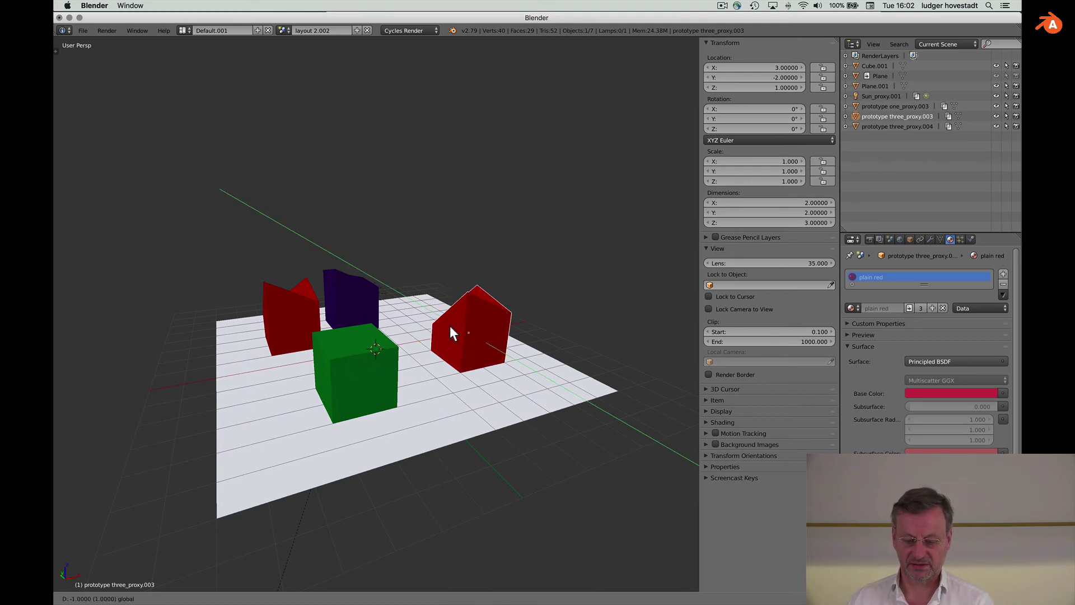
pyautogui.keyDown('super'); pyautogui.click(362, 359); pyautogui.keyUp('super')
pyautogui.moveTo(383, 368); pyautogui.dragTo(310, 377)
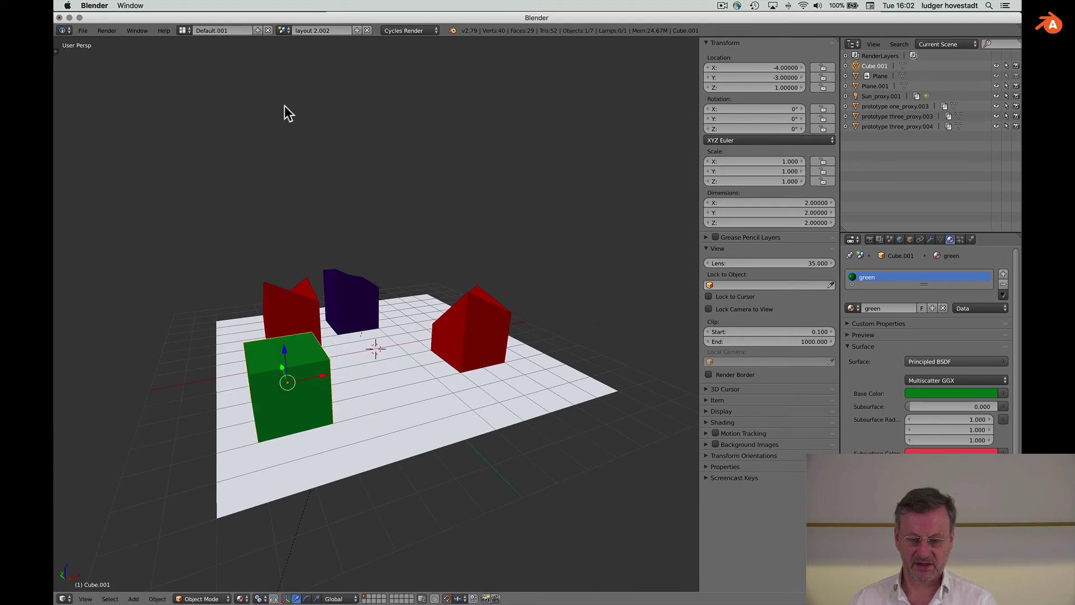
# - Check the object positions in scene layout 2.001 and return to layout 2.002
pyautogui.click(284, 30)
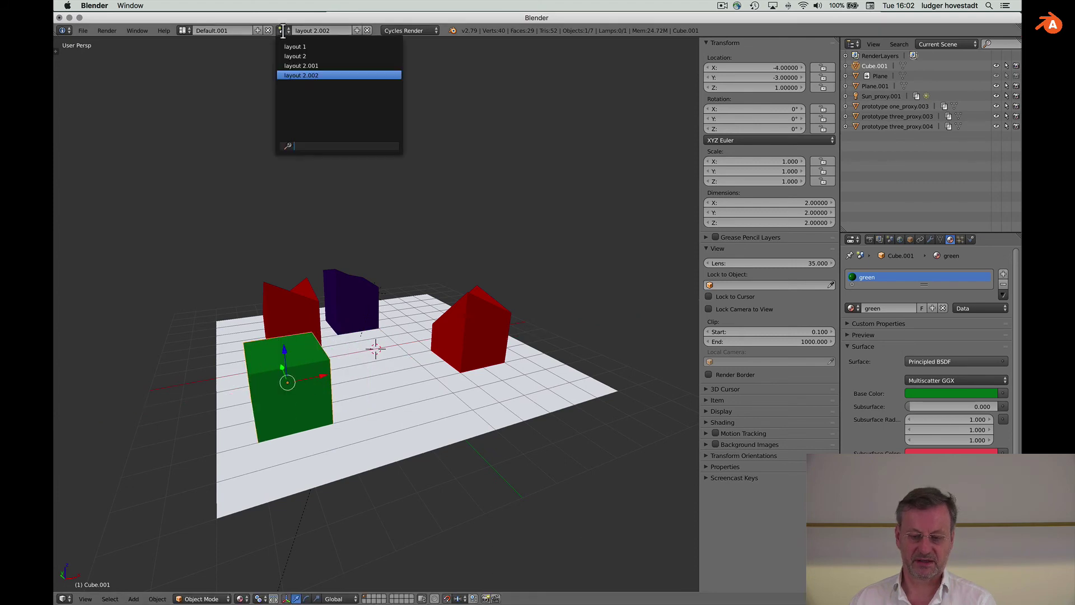
pyautogui.click(286, 66)
pyautogui.click(289, 29)
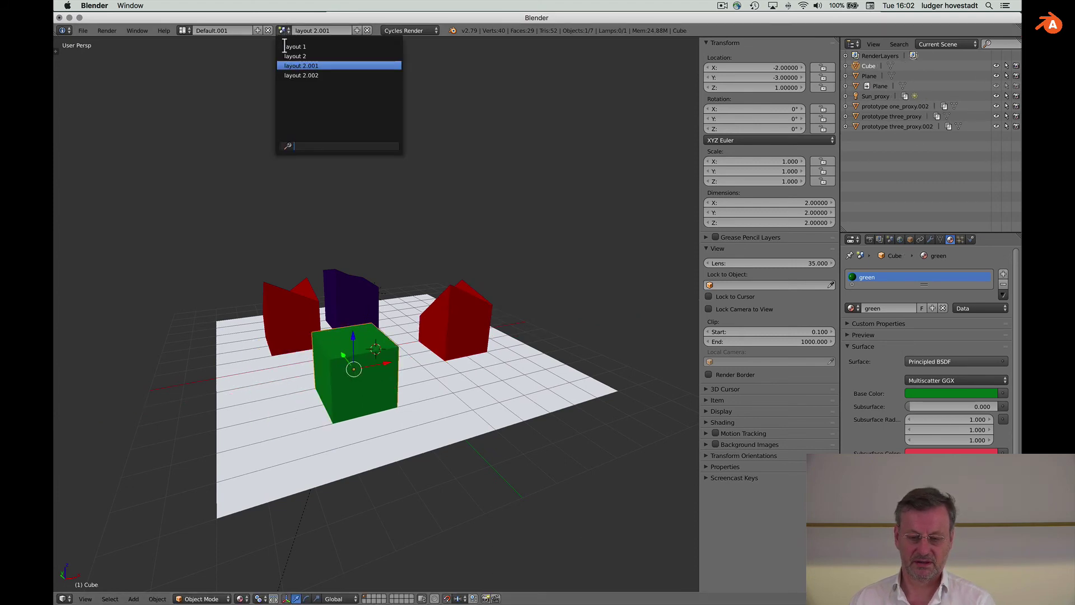
pyautogui.click(289, 73)
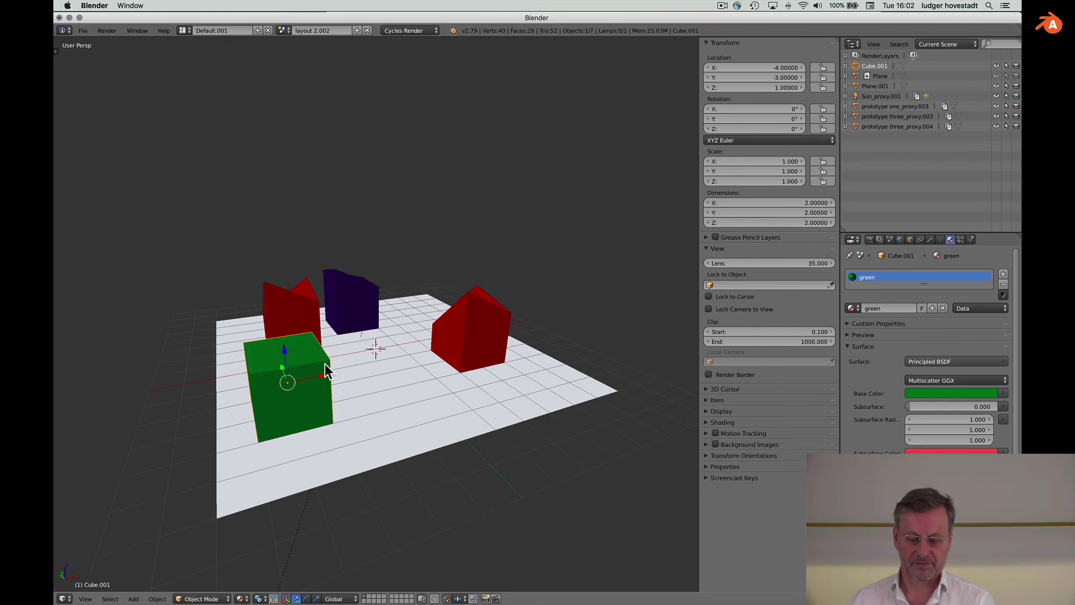
# - Move the green cube back to X -2 and assign it the aubergine metallic material
pyautogui.hscroll(-5, 311, 374)
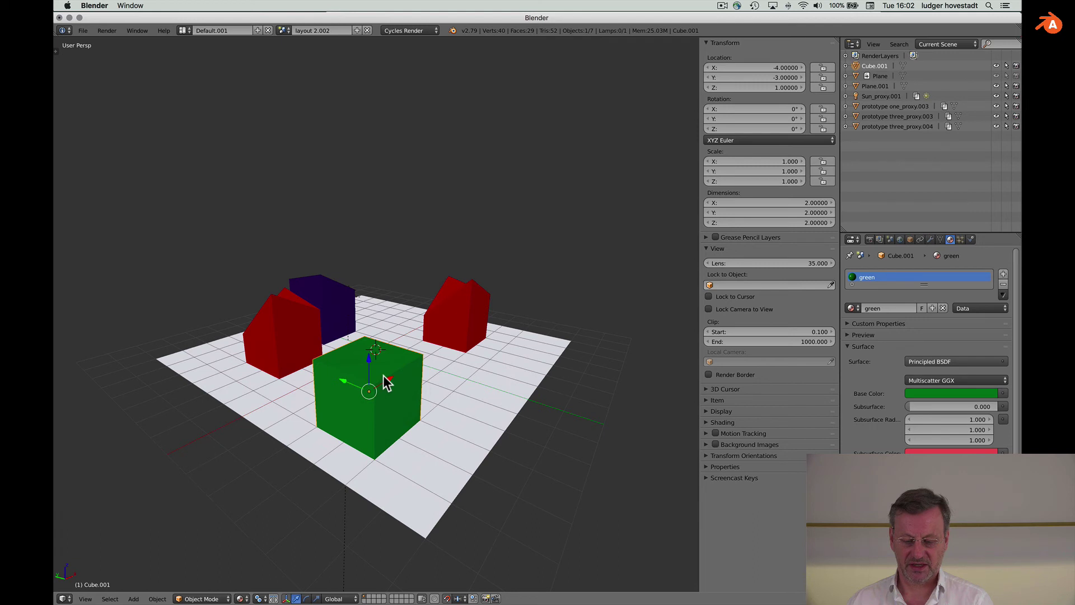
pyautogui.moveTo(386, 378); pyautogui.dragTo(425, 363)
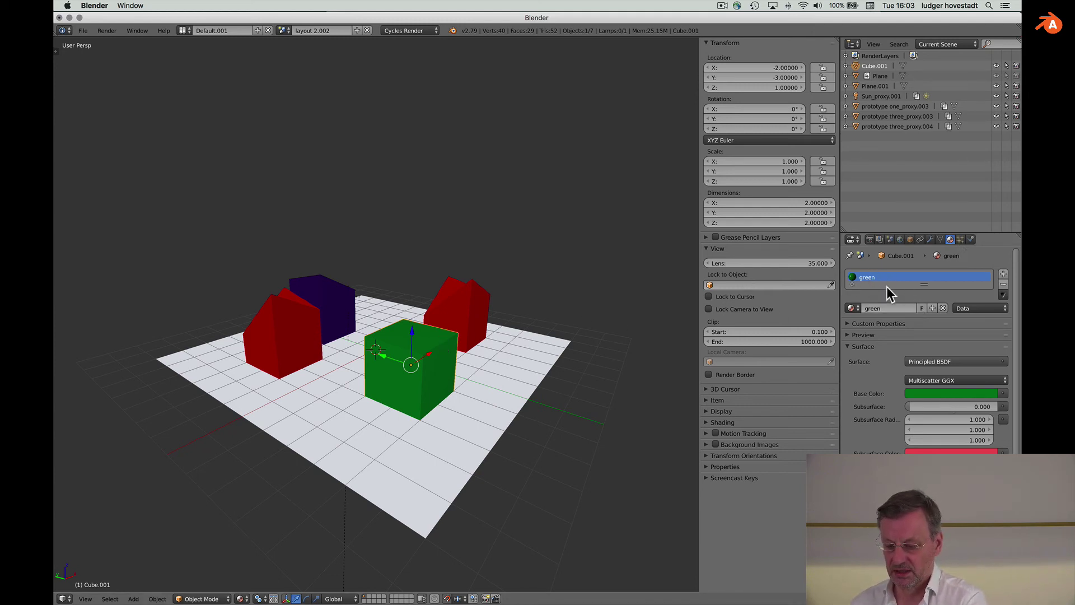
pyautogui.click(852, 308)
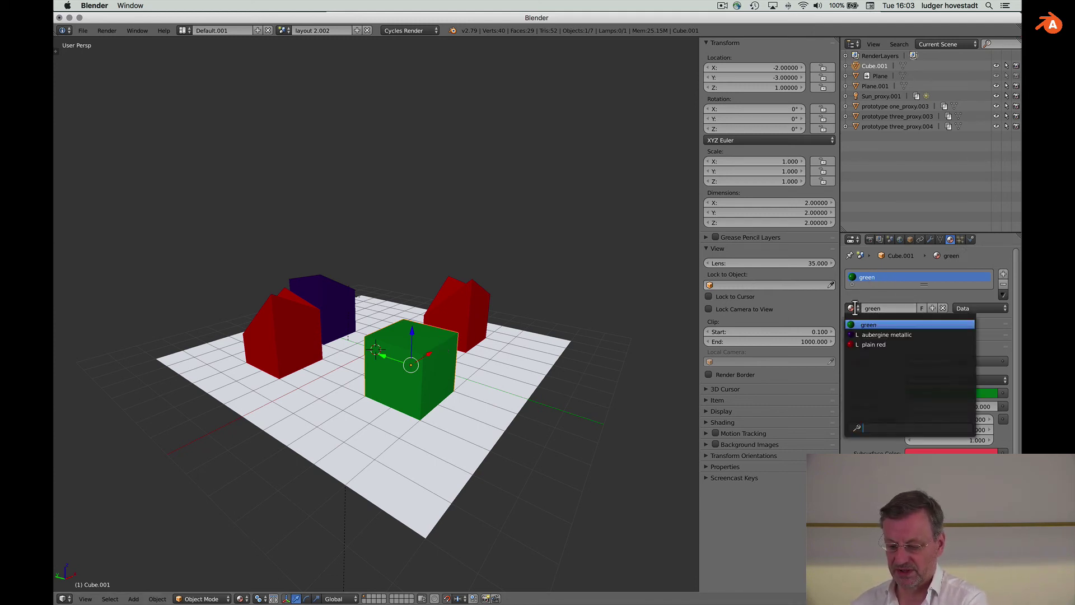
pyautogui.click(865, 335)
pyautogui.hscroll(3, 423, 328)
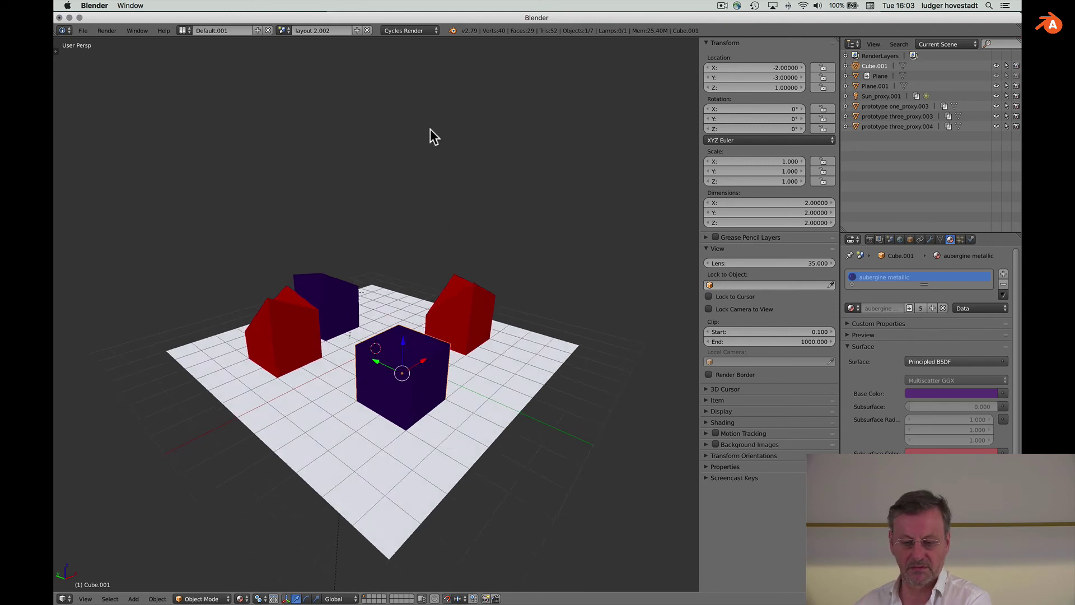
# - Switch to scene layout 2.001, assign the green material to the cube, and return to layout 2.002
pyautogui.click(282, 30)
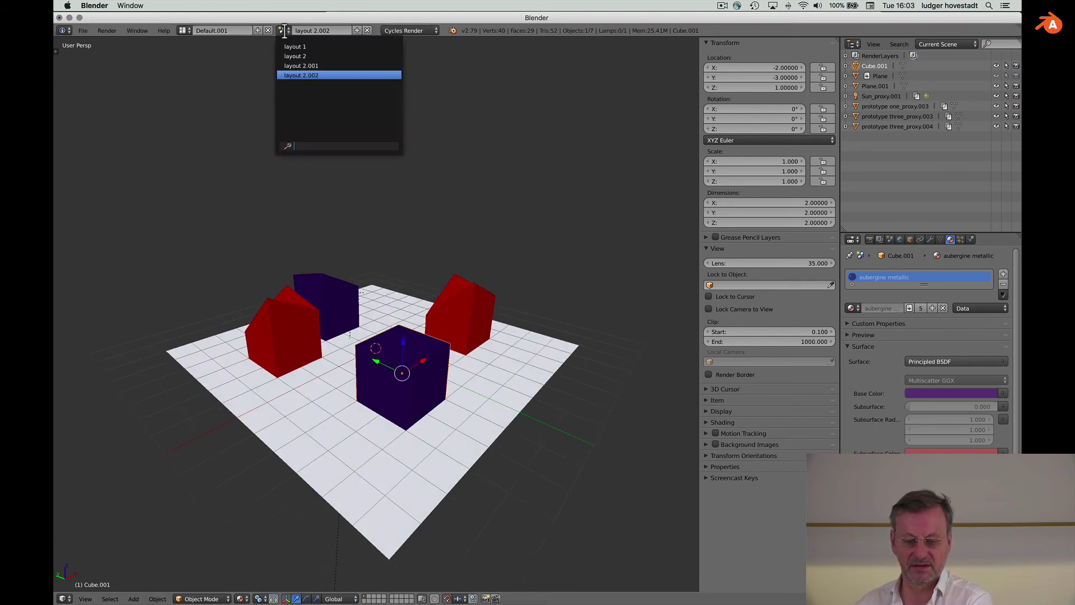
pyautogui.click(297, 65)
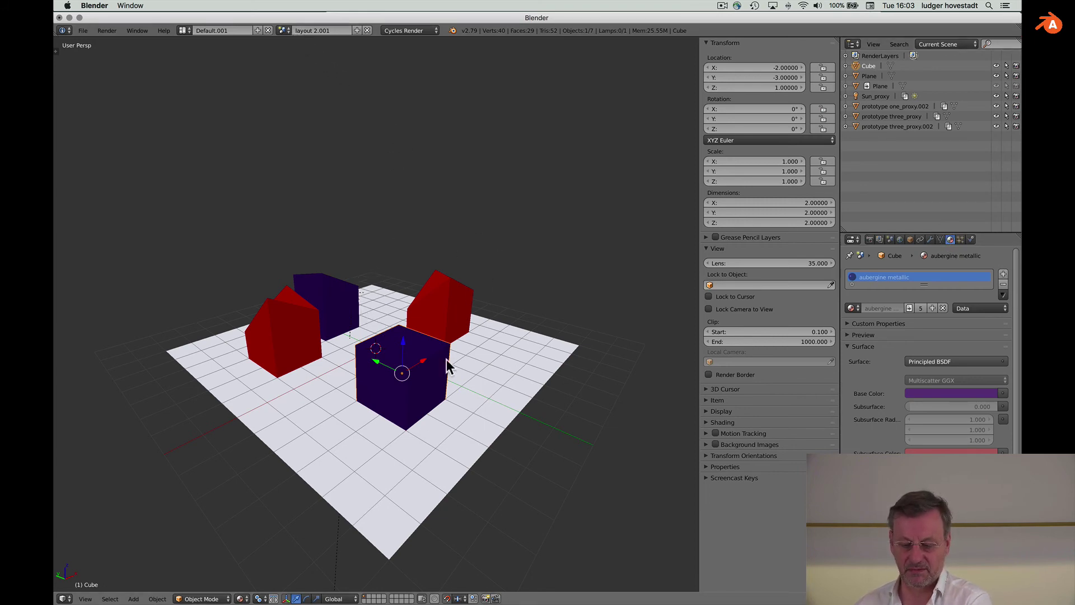
pyautogui.click(852, 308)
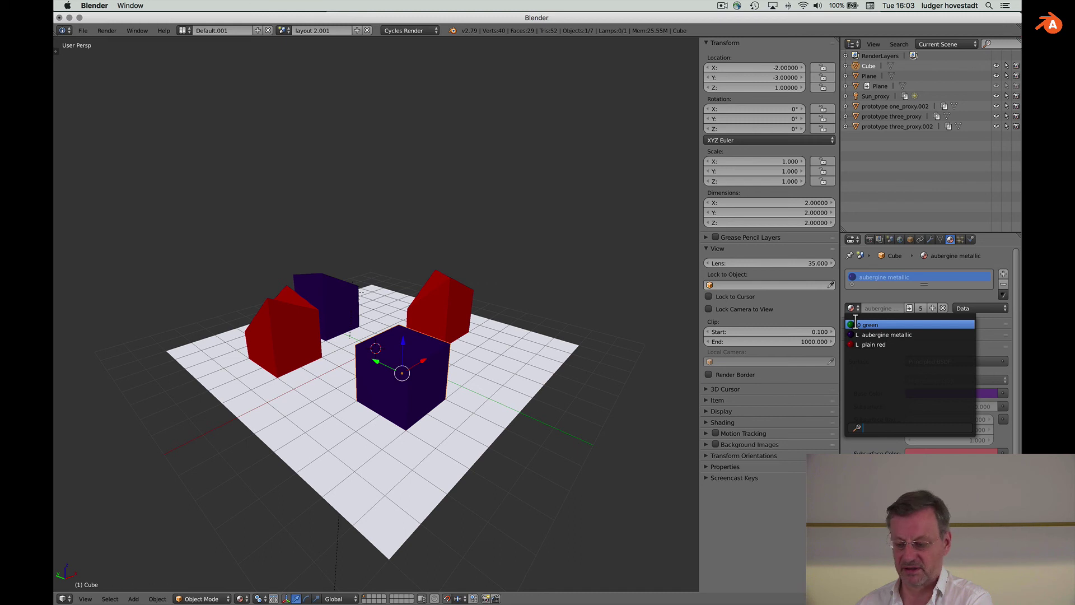
pyautogui.click(856, 324)
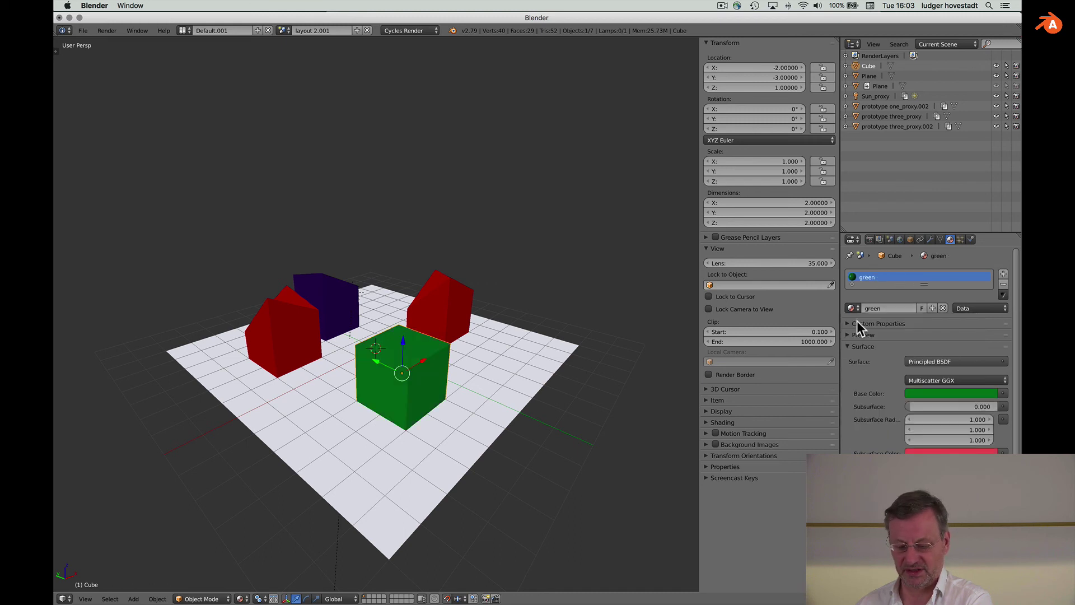
pyautogui.click(285, 34)
pyautogui.click(289, 77)
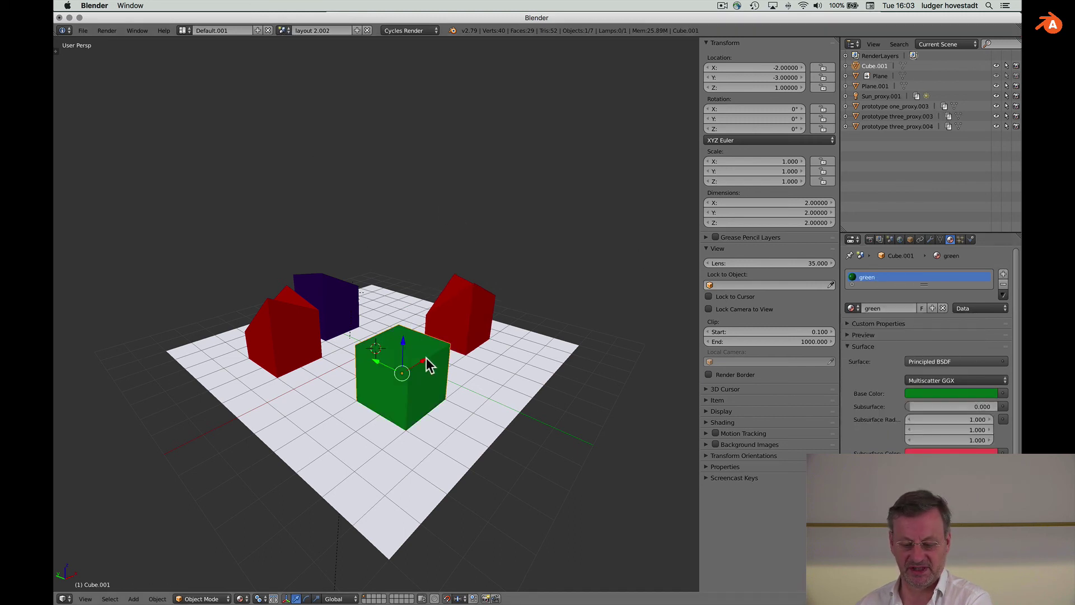
# - In Edit Mode, lower the green cube's upper edge on its negative X side by 1 unit to local Z 0
pyautogui.hscroll(-5, 427, 363)
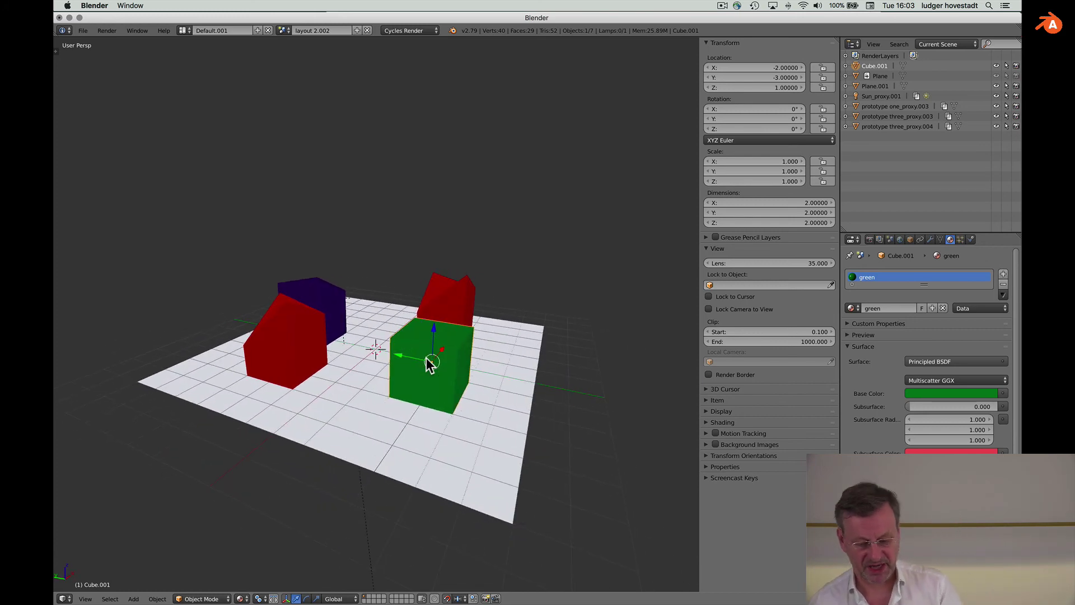
pyautogui.press('Tab')
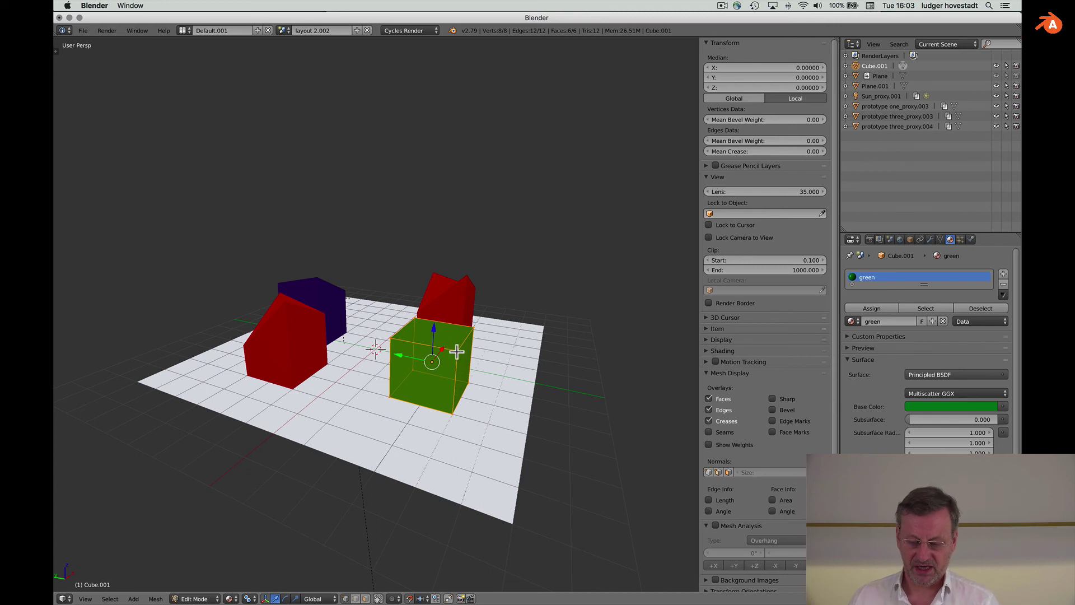
pyautogui.press('a')
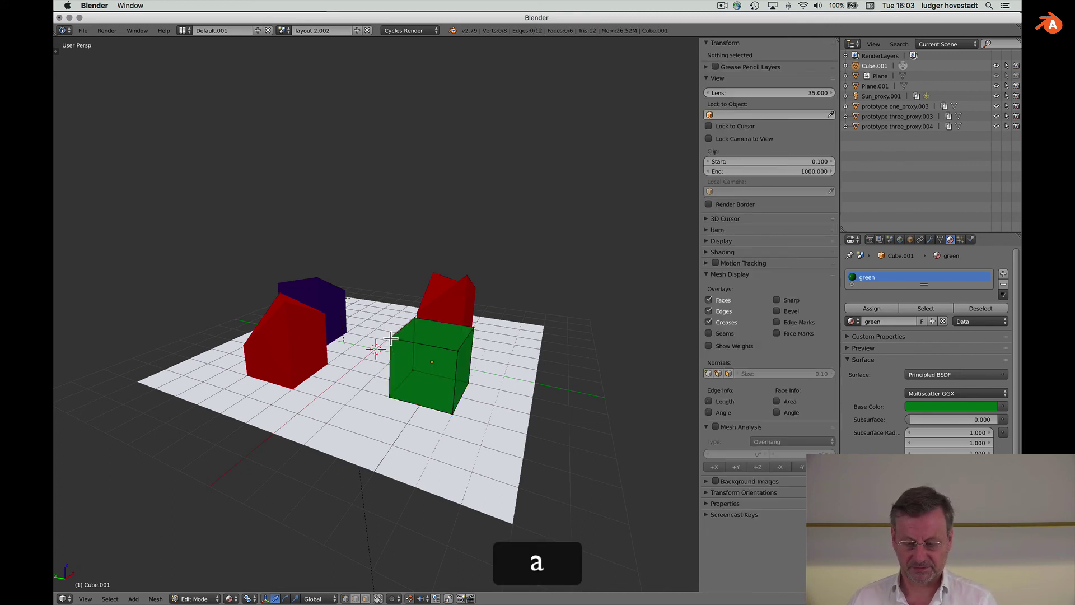
pyautogui.keyDown('super'); pyautogui.click(391, 338); pyautogui.keyUp('super')
pyautogui.keyDown('shift'); pyautogui.keyDown('super'); pyautogui.click(456, 352); pyautogui.keyUp('super'); pyautogui.keyUp('shift')
pyautogui.moveTo(423, 319); pyautogui.dragTo(423, 332)
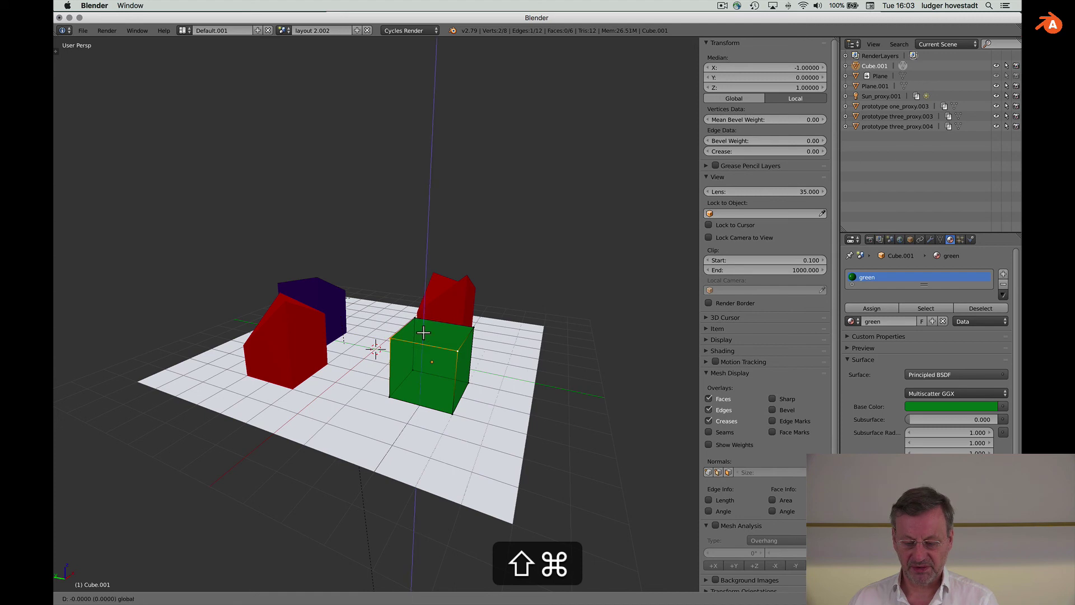
pyautogui.click(420, 336)
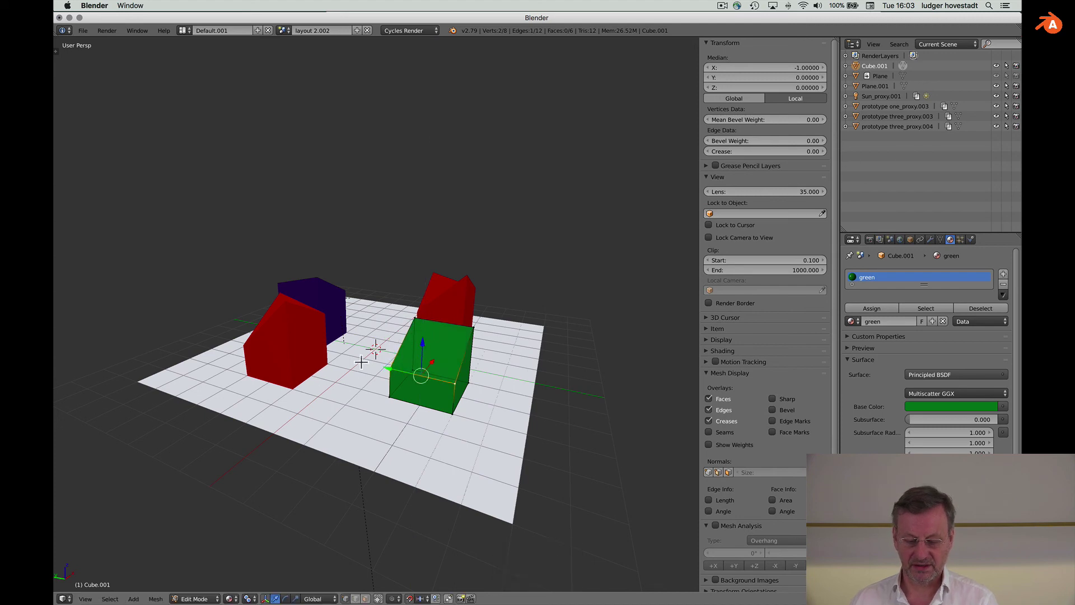
pyautogui.press('Tab')
# - In scene layout 2.001, raise the cube's lowered vertex at local X -1, Y -1 by 1 unit to local Z 1
pyautogui.hscroll(3, 386, 354)
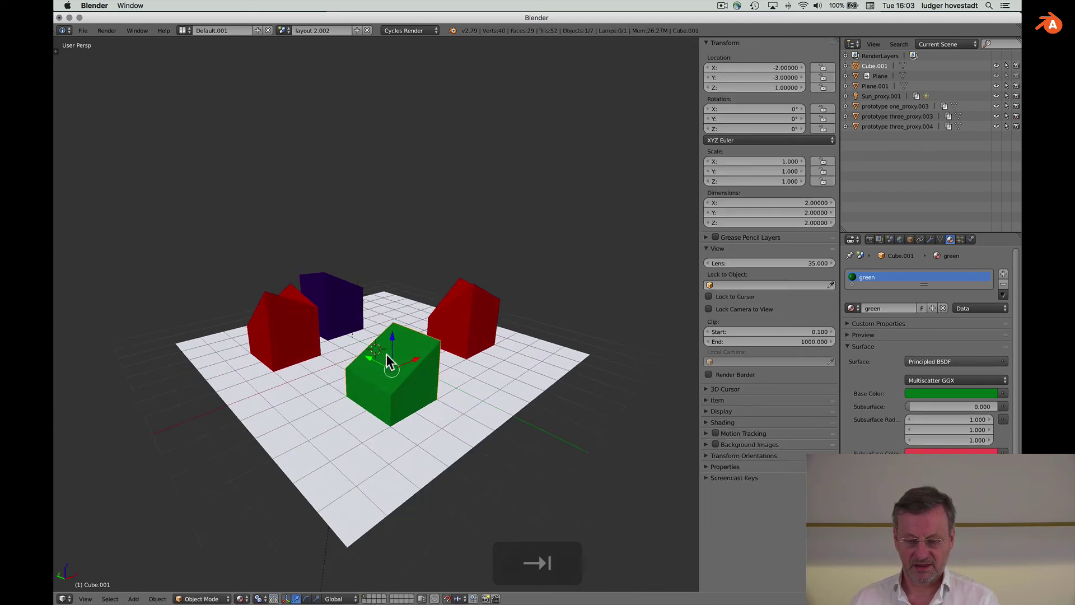
pyautogui.click(284, 30)
pyautogui.click(291, 65)
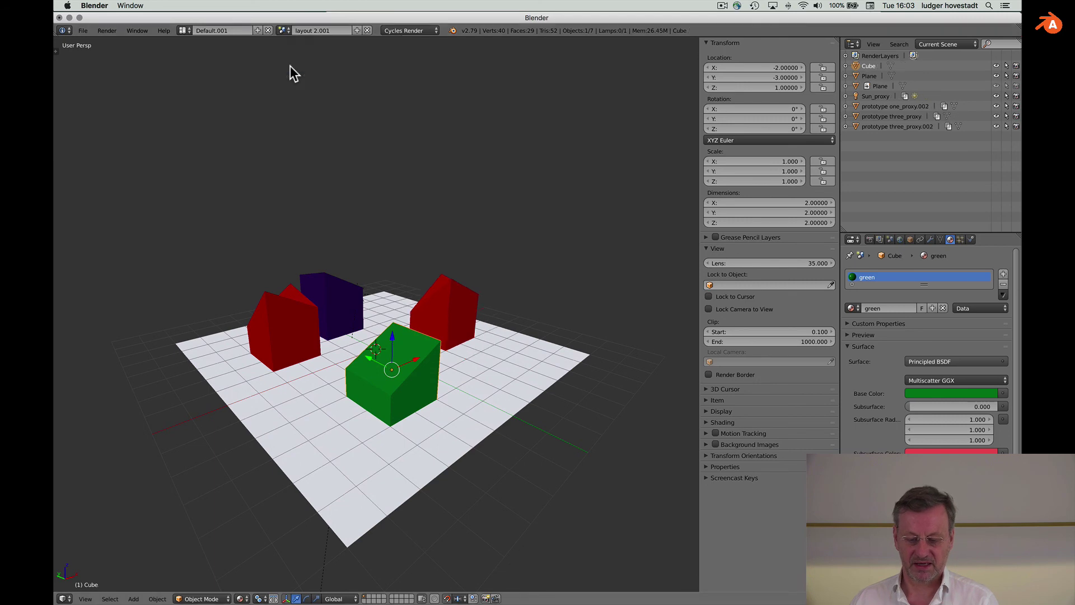
pyautogui.press('Tab')
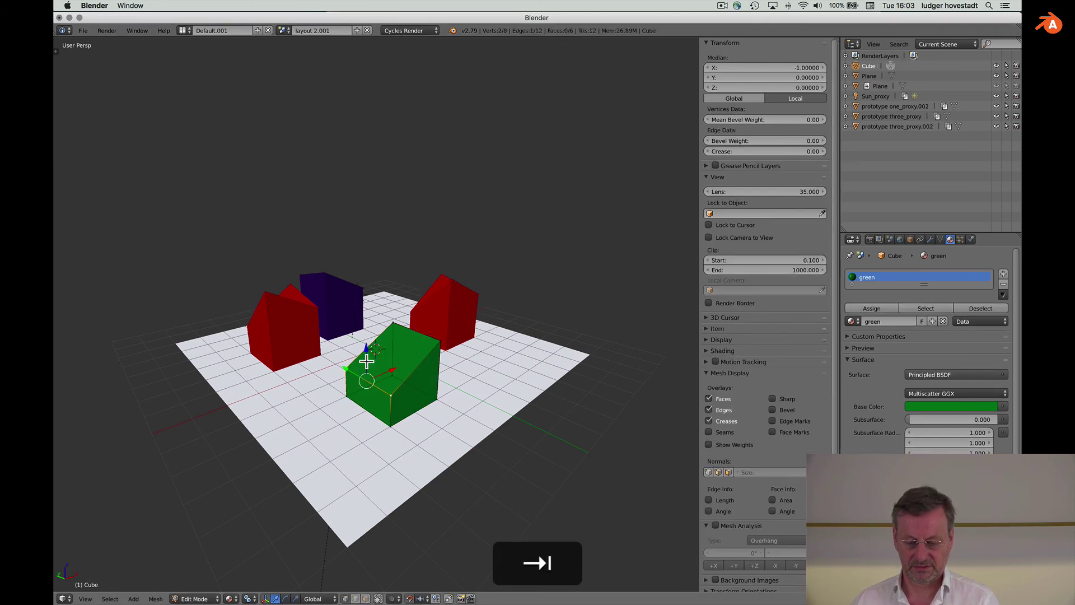
pyautogui.press('super+a')
pyautogui.rightClick(390, 396)
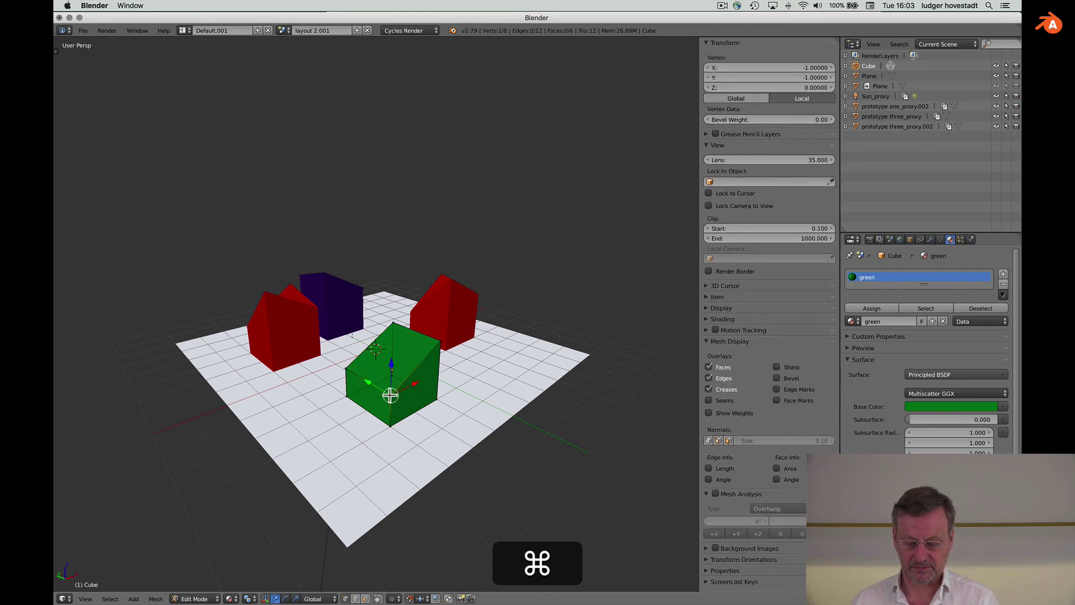
pyautogui.press('g')
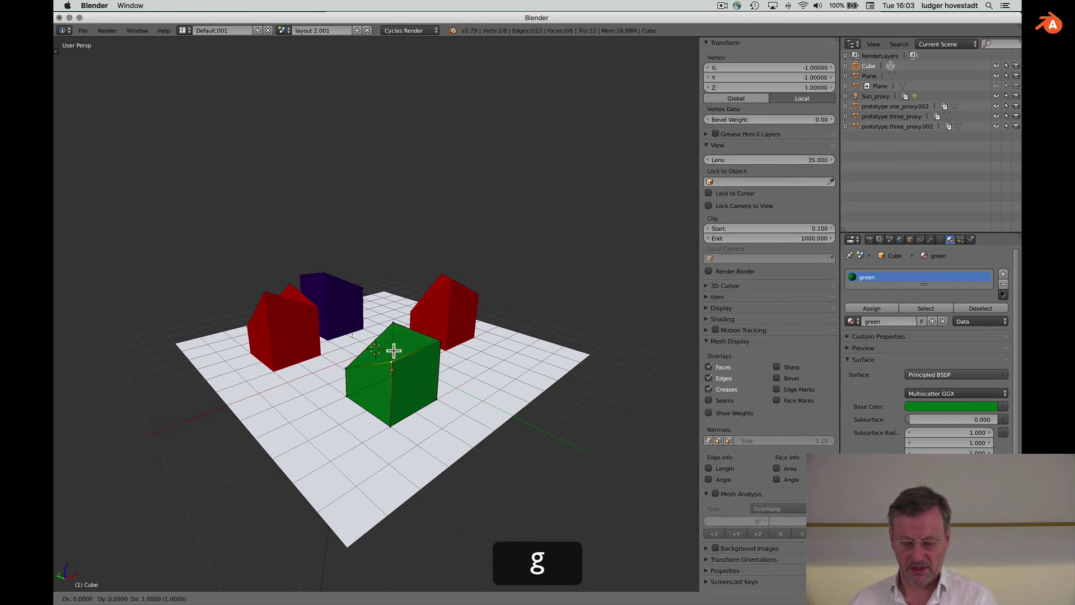
pyautogui.click(392, 352)
pyautogui.hscroll(-3, 392, 352)
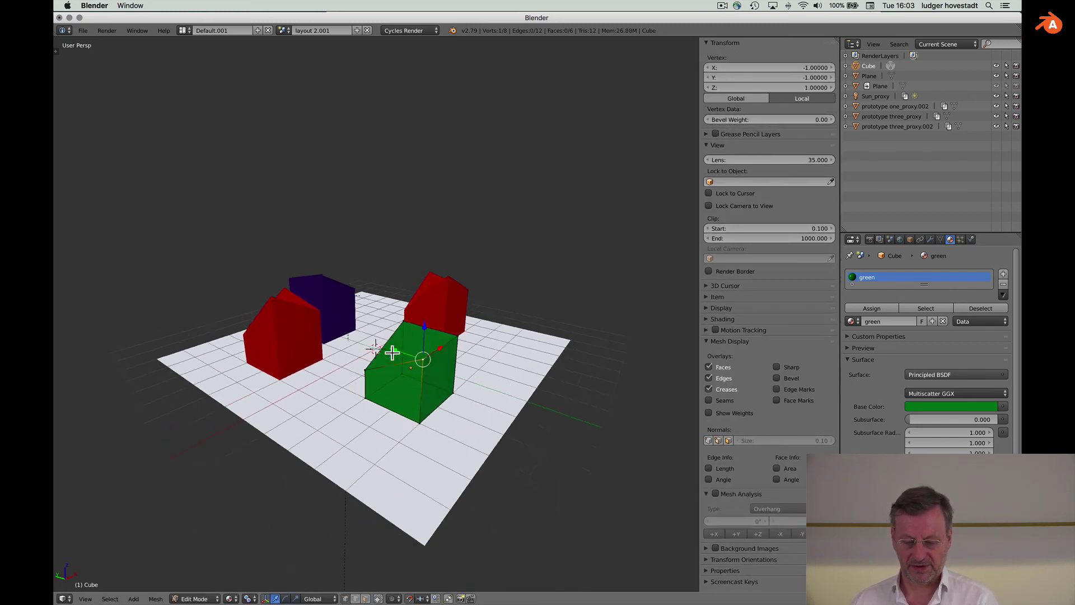
# - Switch to scene layout 2.002 and examine the shape of its green cube
pyautogui.click(284, 35)
pyautogui.click(303, 71)
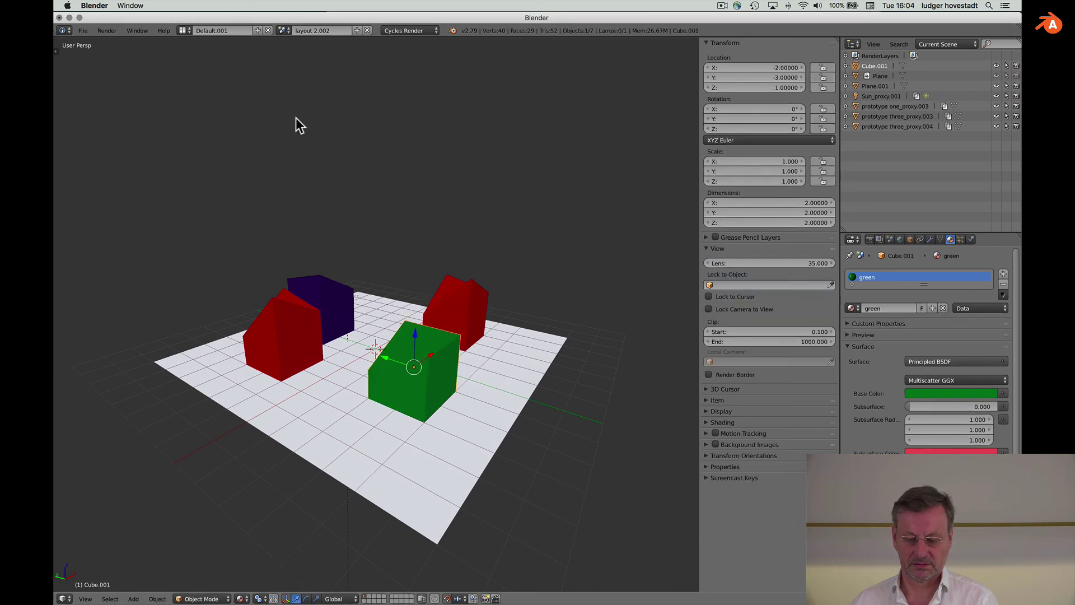
pyautogui.hscroll(5, 327, 285)
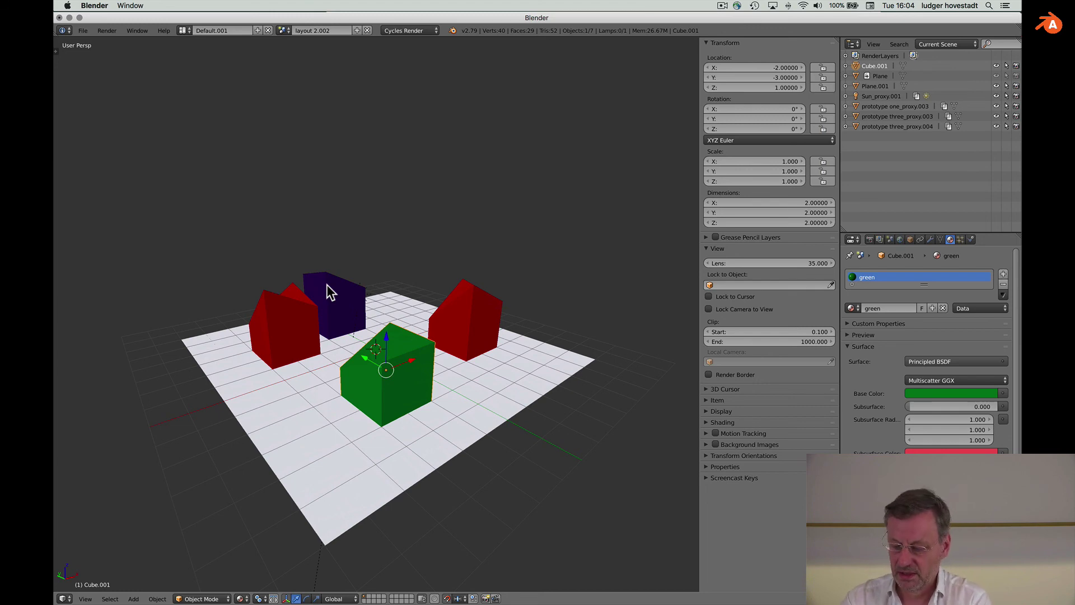
# - Create a new scene as a Full Copy of scene layout 2.002
pyautogui.hscroll(2, 327, 284)
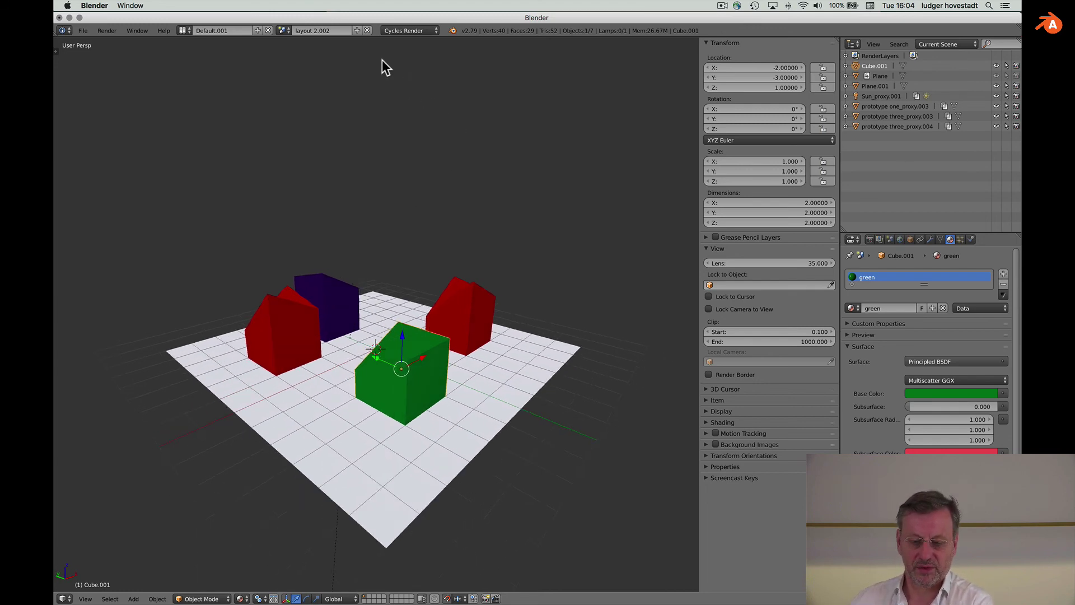
pyautogui.click(356, 30)
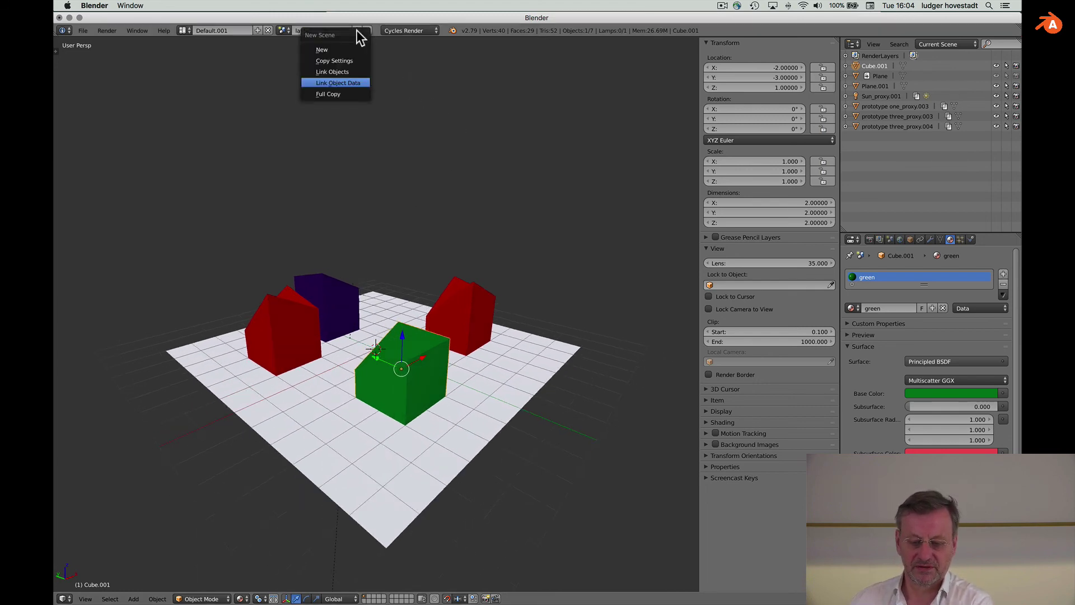
pyautogui.click(348, 94)
pyautogui.hscroll(-5, 413, 378)
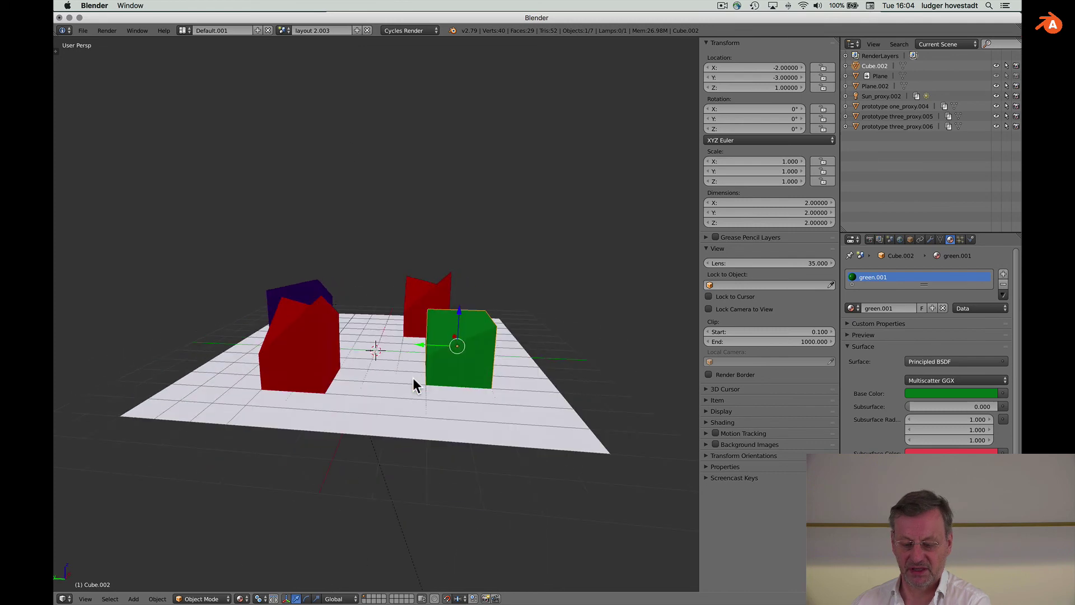
# - In the copied scene, lower the green cube's upper vertex at local X -1, Y -1 by 1 unit to local Z 0
pyautogui.hscroll(3, 414, 378)
pyautogui.hscroll(1, 513, 375)
pyautogui.moveTo(513, 377); pyautogui.dragTo(513, 367, button='middle')
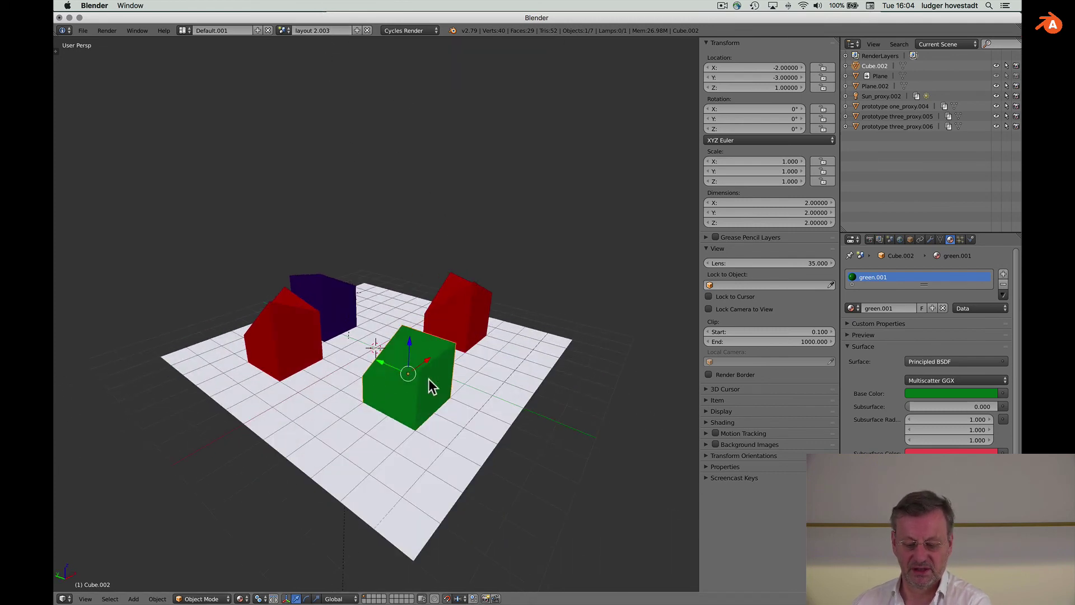
pyautogui.moveTo(413, 371); pyautogui.dragTo(413, 371, button='middle')
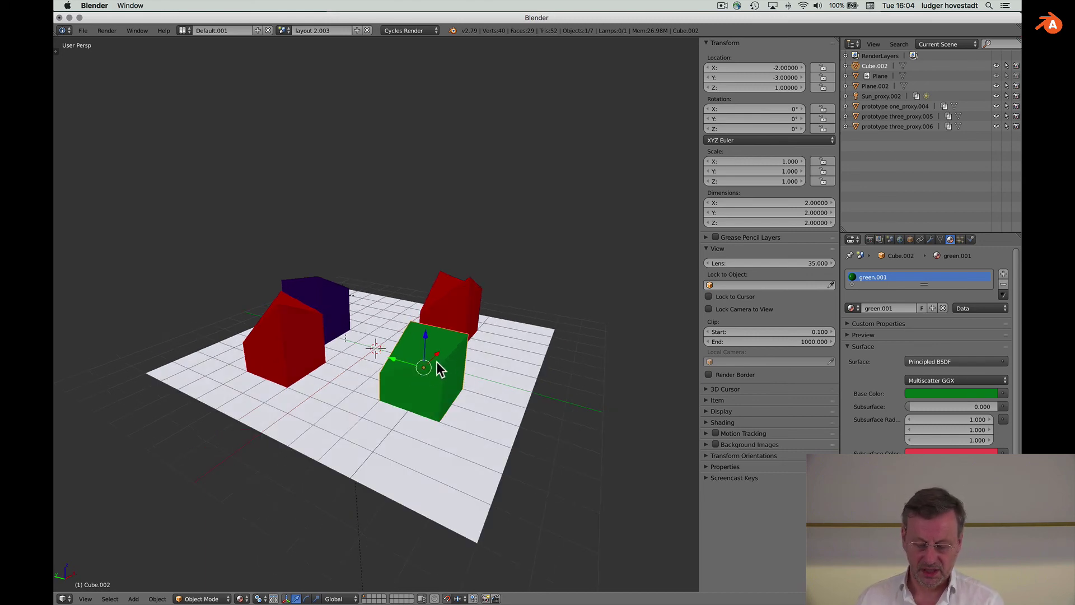
pyautogui.press('Tab')
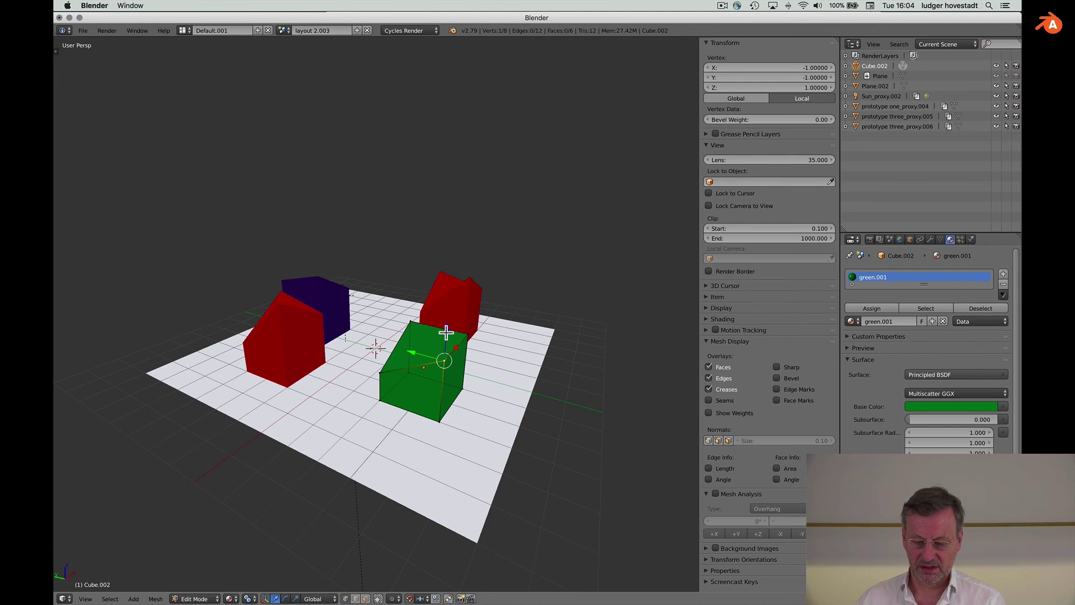
pyautogui.moveTo(446, 333); pyautogui.dragTo(442, 360)
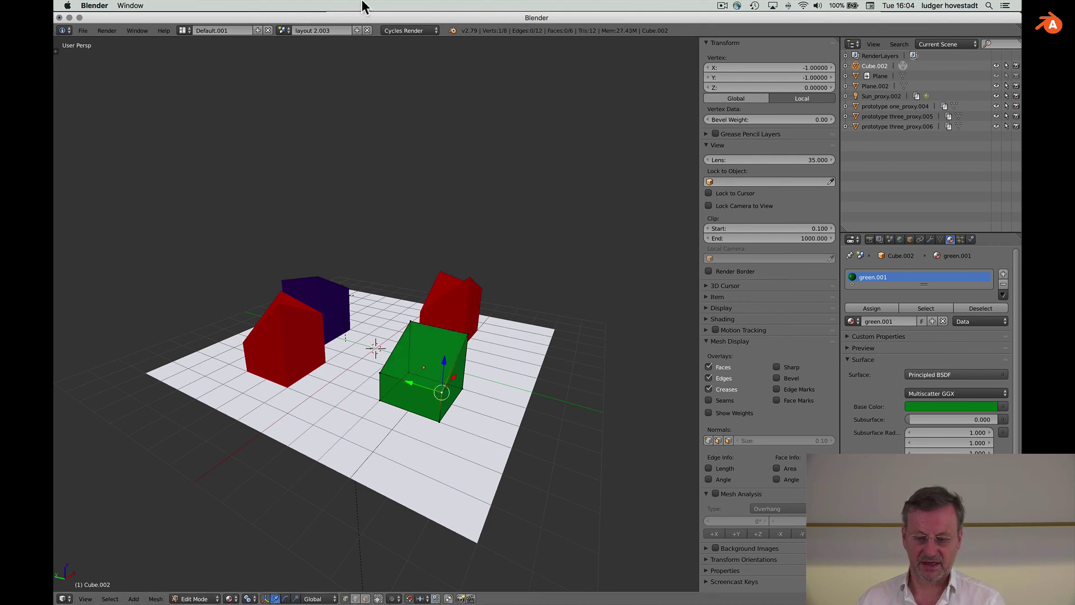
pyautogui.press('Tab')
# - Compare the green cube's shape in scenes layout 2.002 and layout 2.001, and return to layout 2.003
pyautogui.click(281, 30)
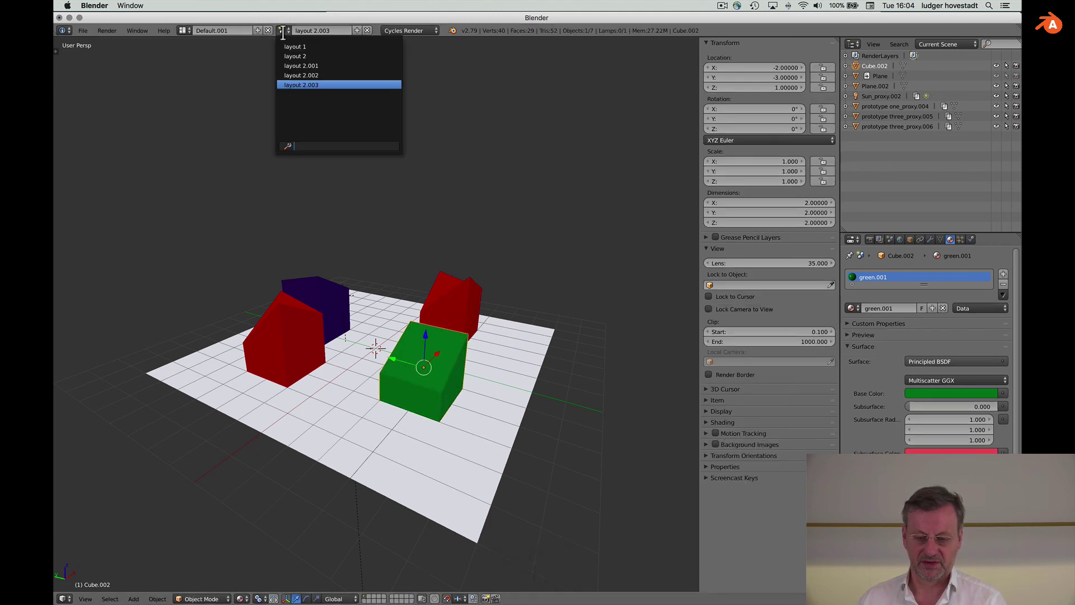
pyautogui.click(288, 74)
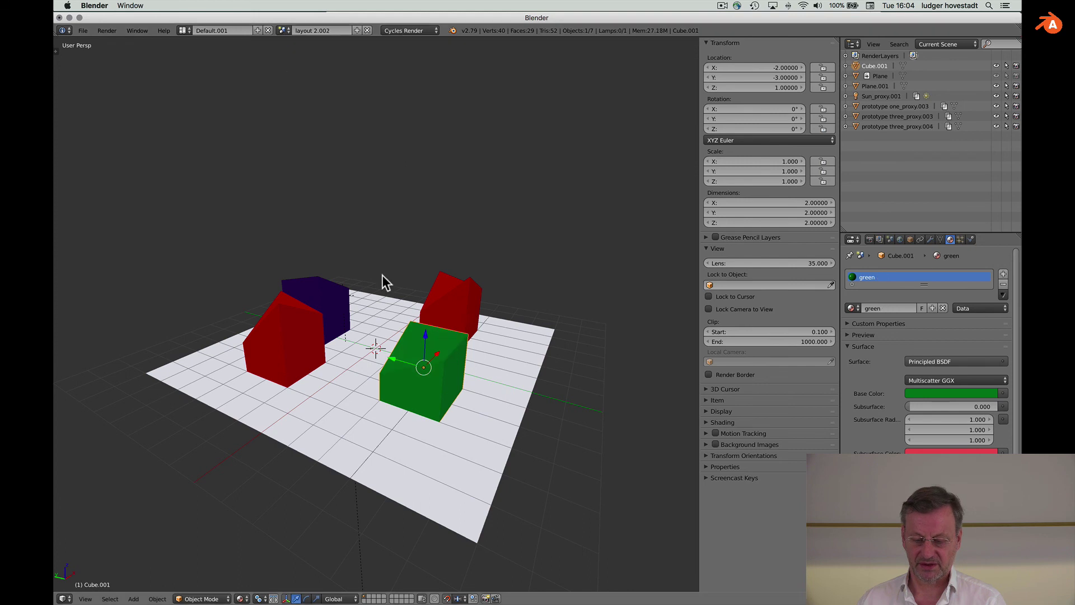
pyautogui.hscroll(-5, 432, 365)
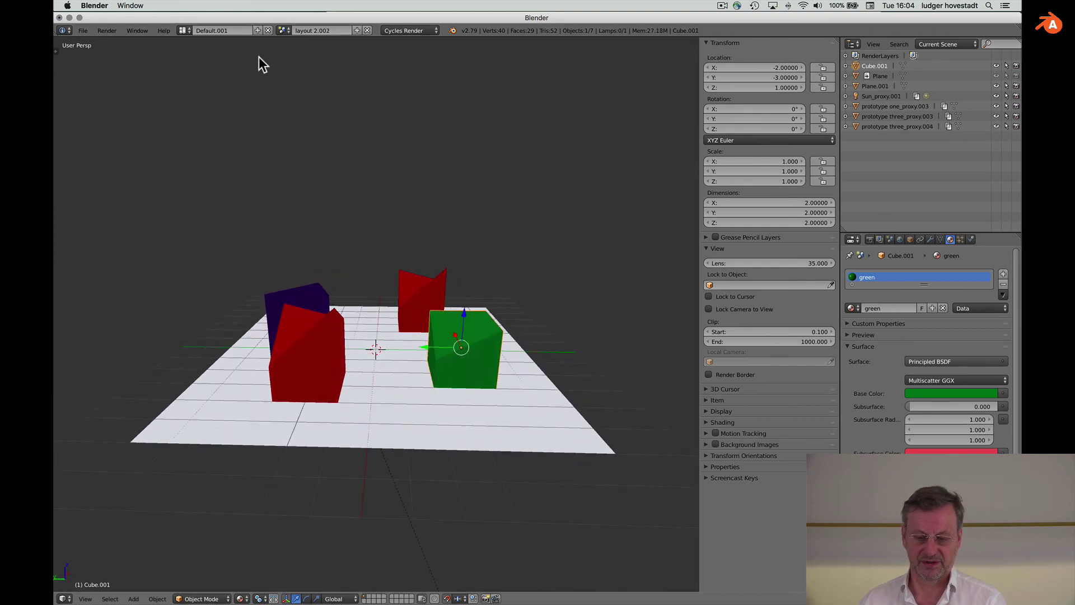
pyautogui.click(283, 31)
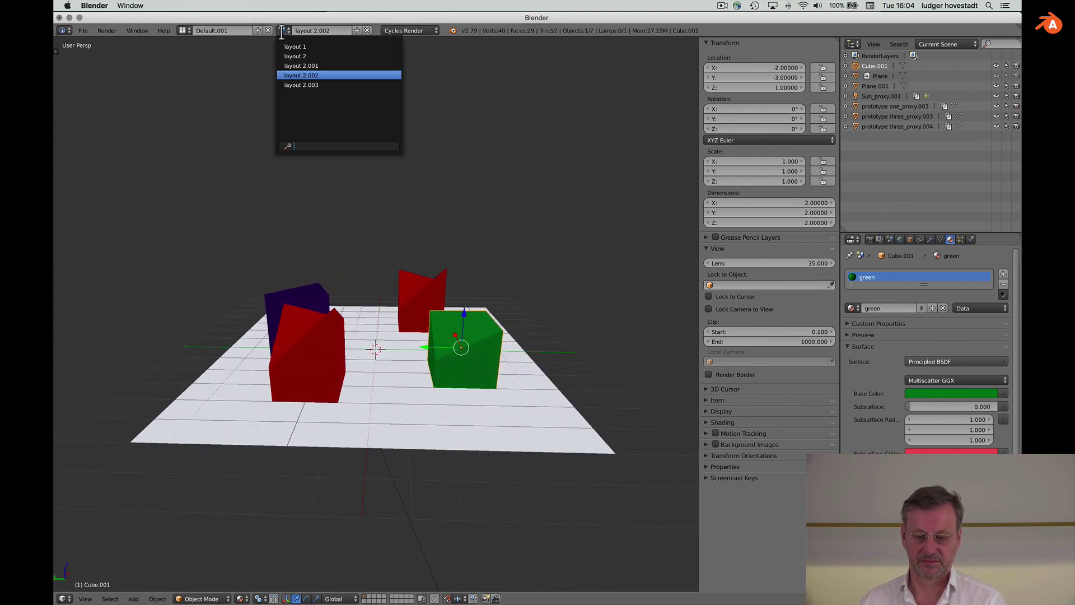
pyautogui.click(284, 66)
pyautogui.scroll(5, 353, 136)
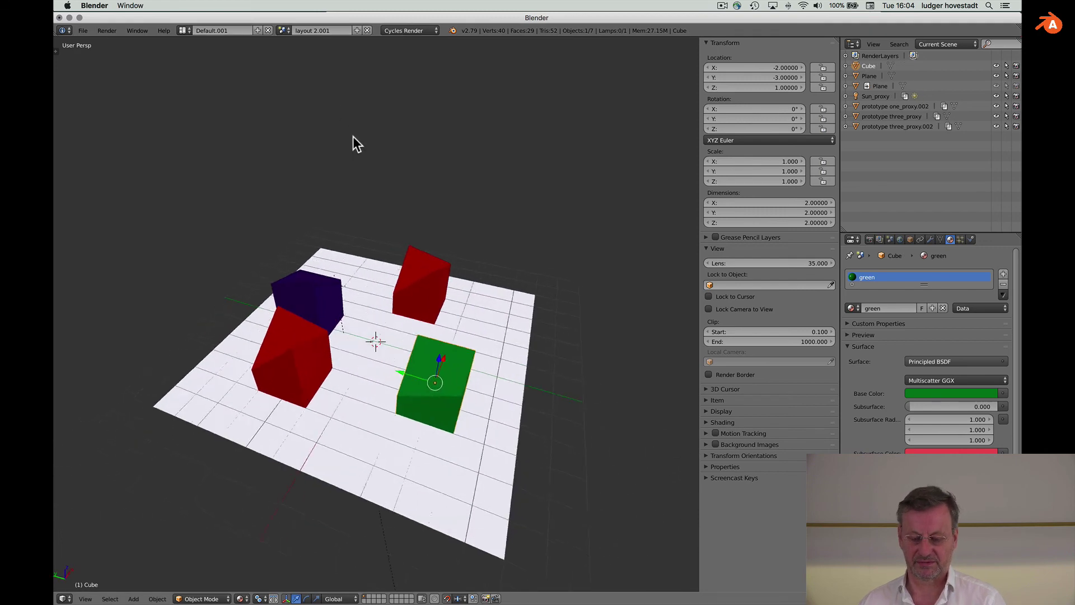
pyautogui.click(283, 30)
pyautogui.click(297, 84)
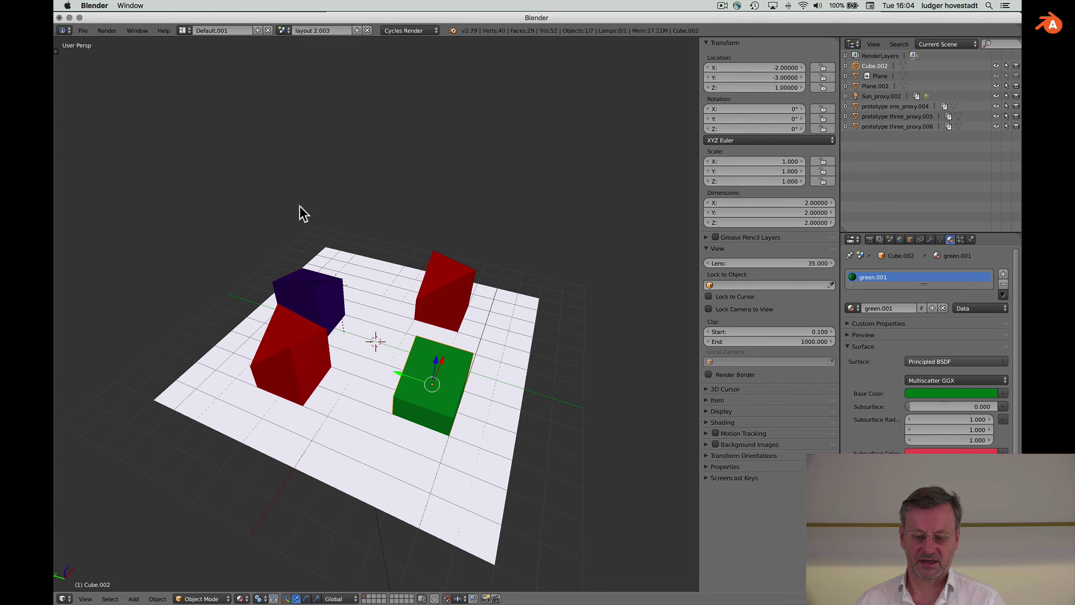
pyautogui.scroll(-5, 300, 206)
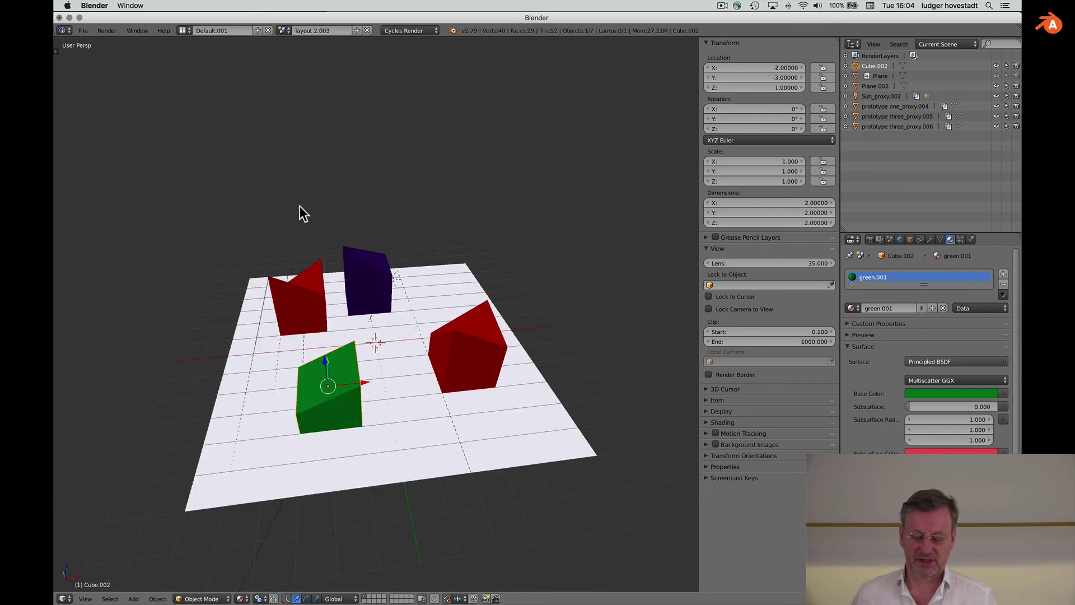